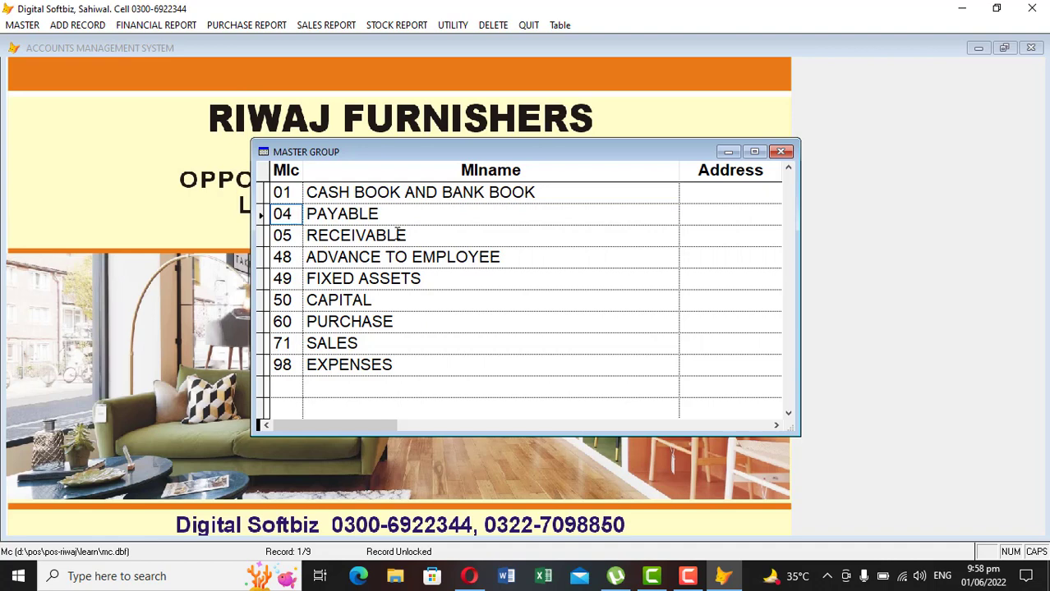
Review the master account groups from receivable and advance to employee through expenses, then close the list
{"action": "left_click_drag", "start_coordinate": [411, 235], "coordinate": [306, 237]}
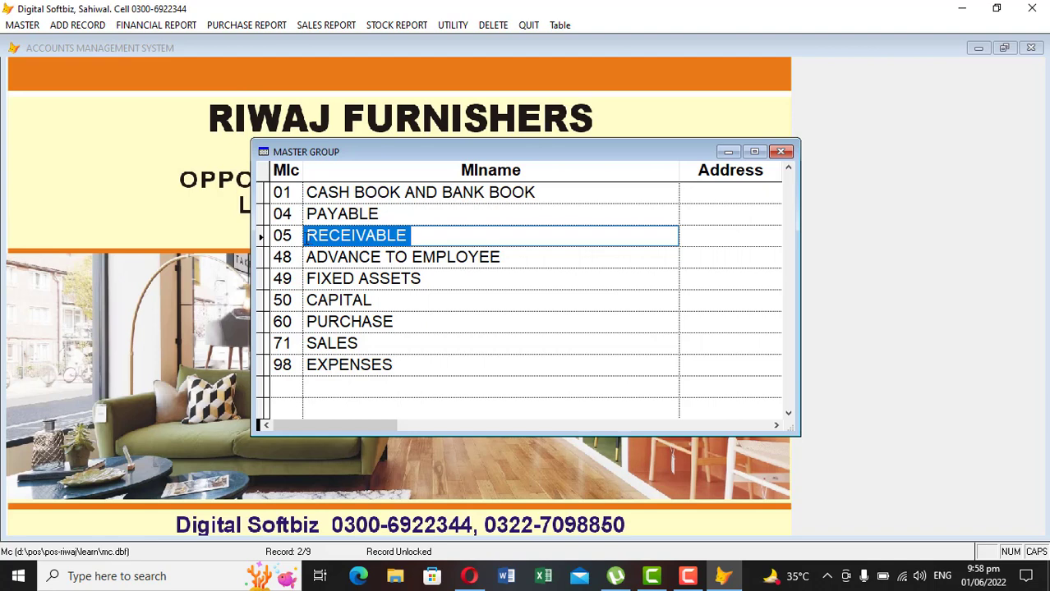
{"action": "left_click", "coordinate": [294, 236]}
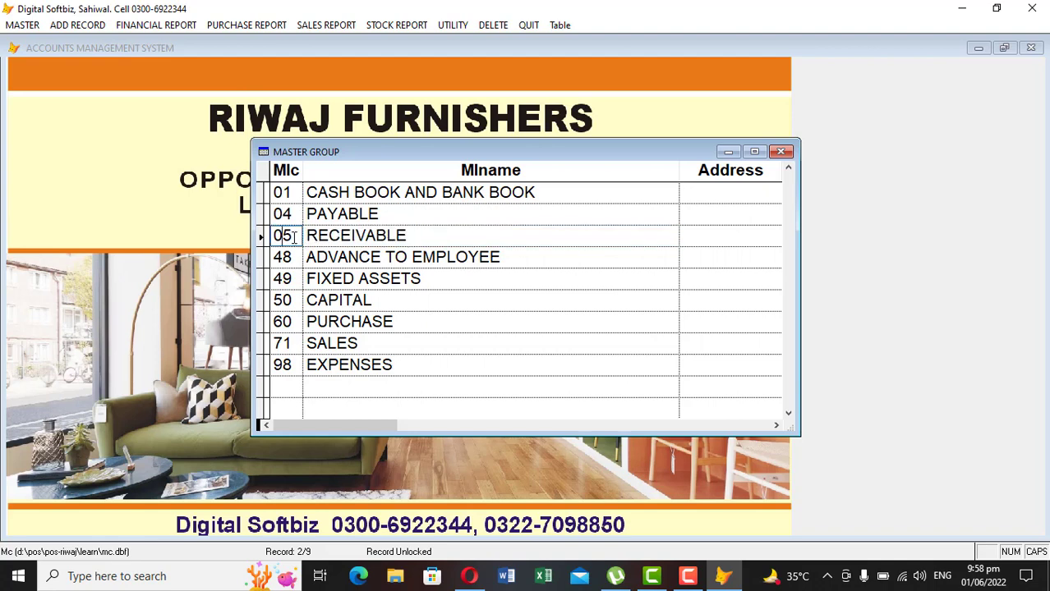
{"action": "left_click", "coordinate": [394, 254]}
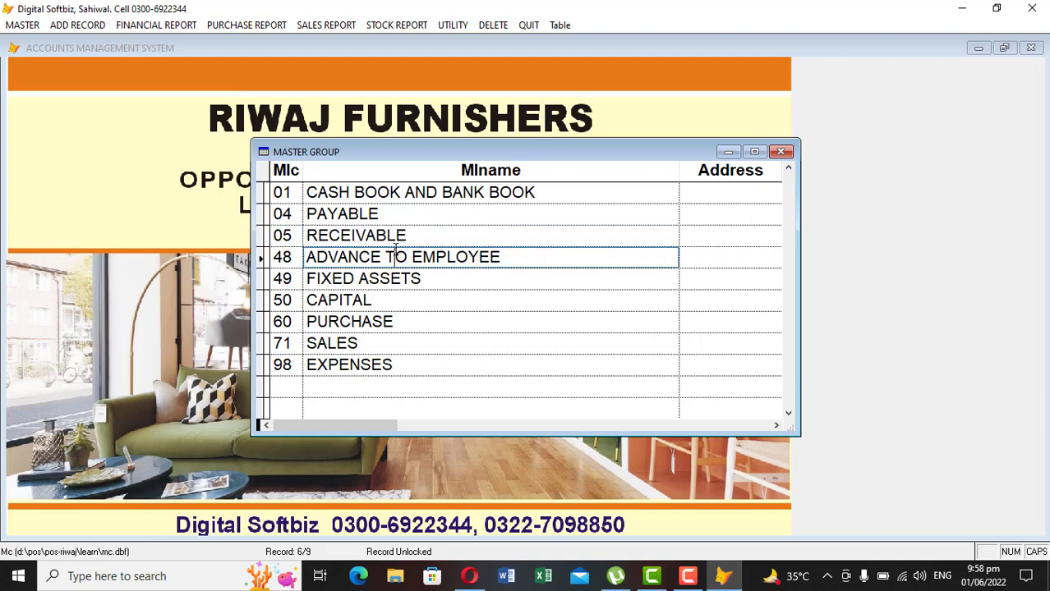
{"action": "left_click", "coordinate": [384, 279]}
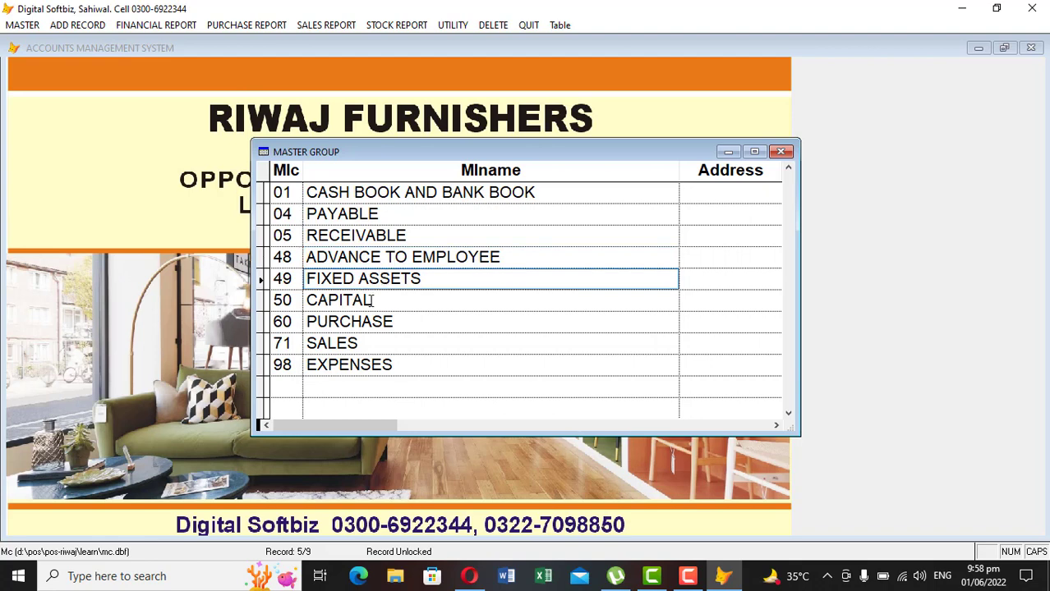
{"action": "left_click", "coordinate": [377, 300]}
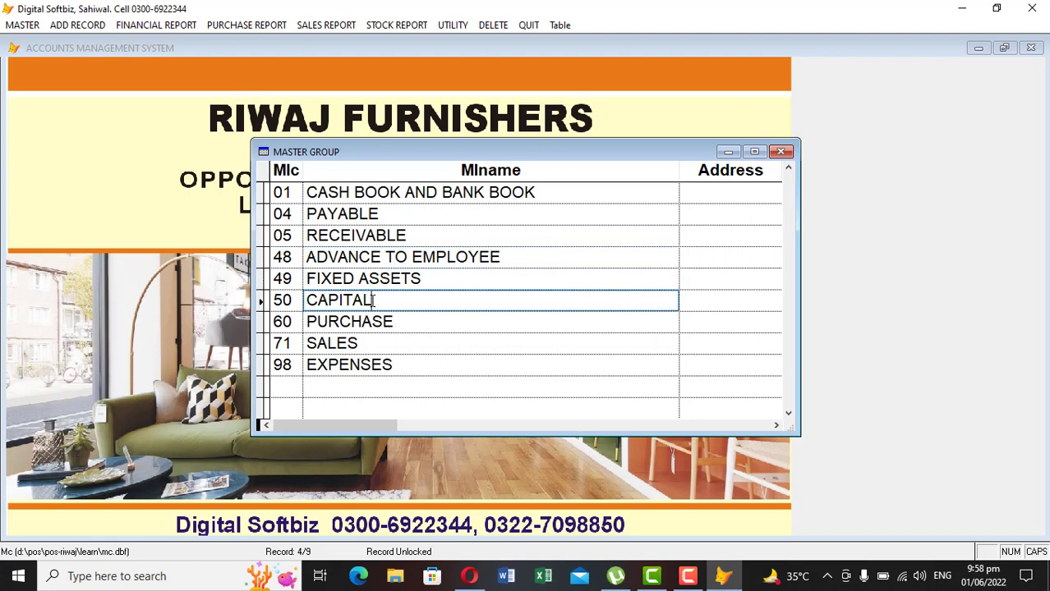
{"action": "left_click", "coordinate": [384, 323]}
{"action": "left_click", "coordinate": [359, 343]}
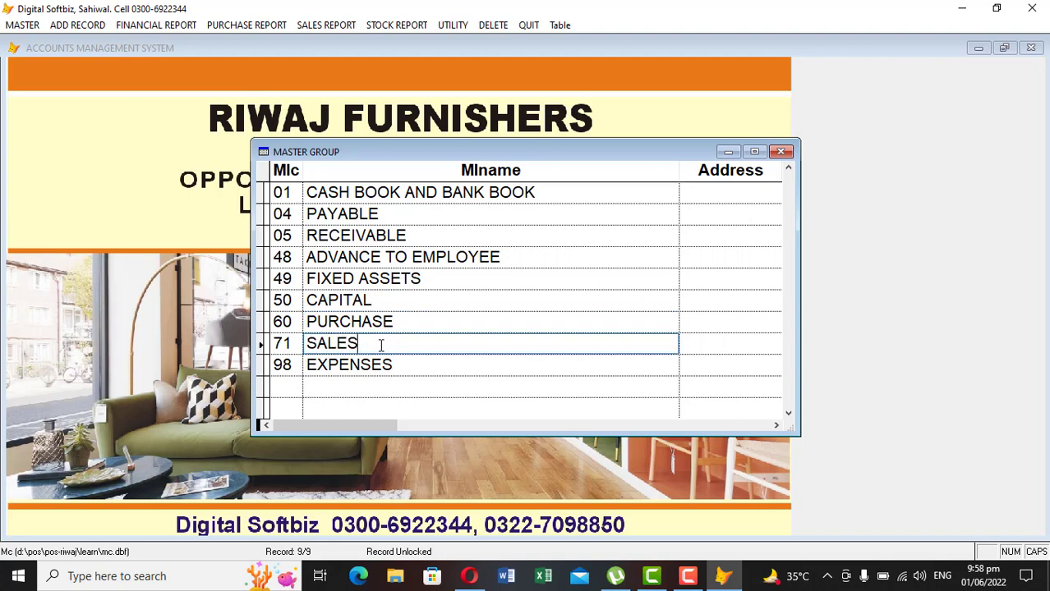
{"action": "left_click", "coordinate": [397, 362]}
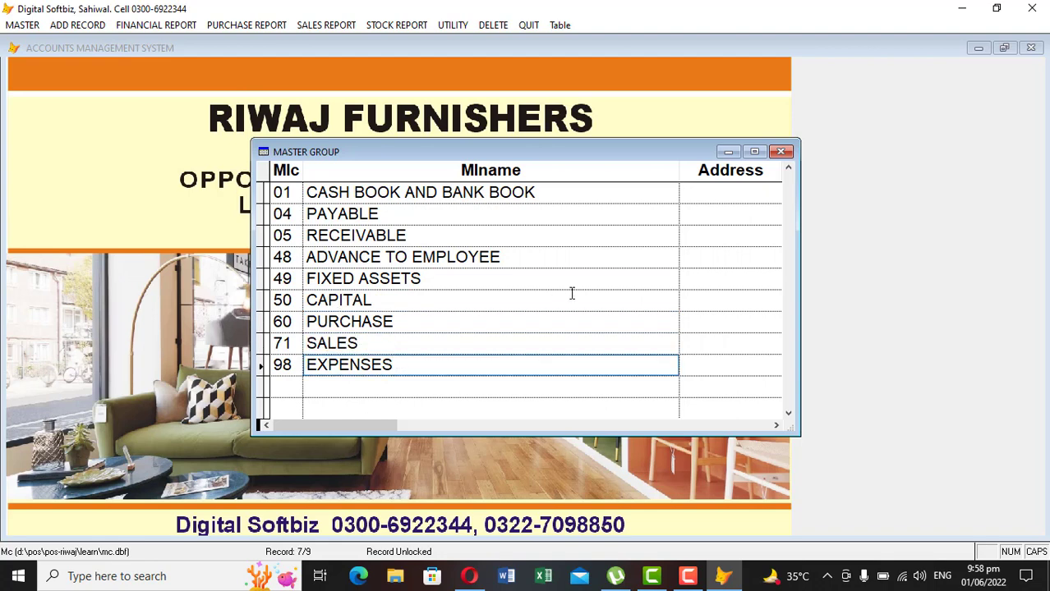
{"action": "key", "text": "Escape"}
{"action": "left_click", "coordinate": [702, 403]}
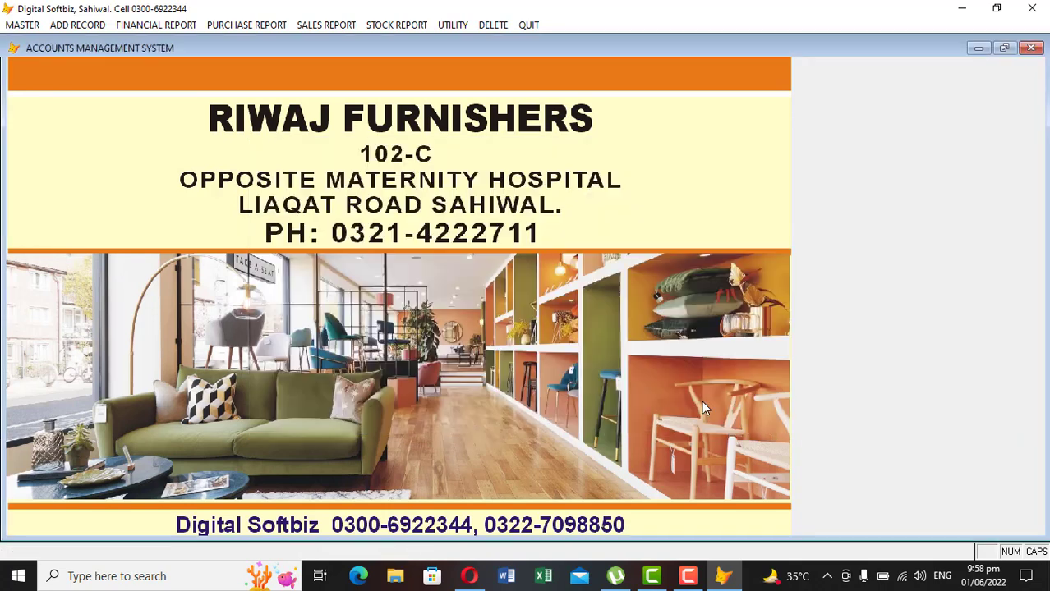
Start a new record in the master title of accounts with the first code of payable group 04
{"action": "left_click", "coordinate": [40, 27]}
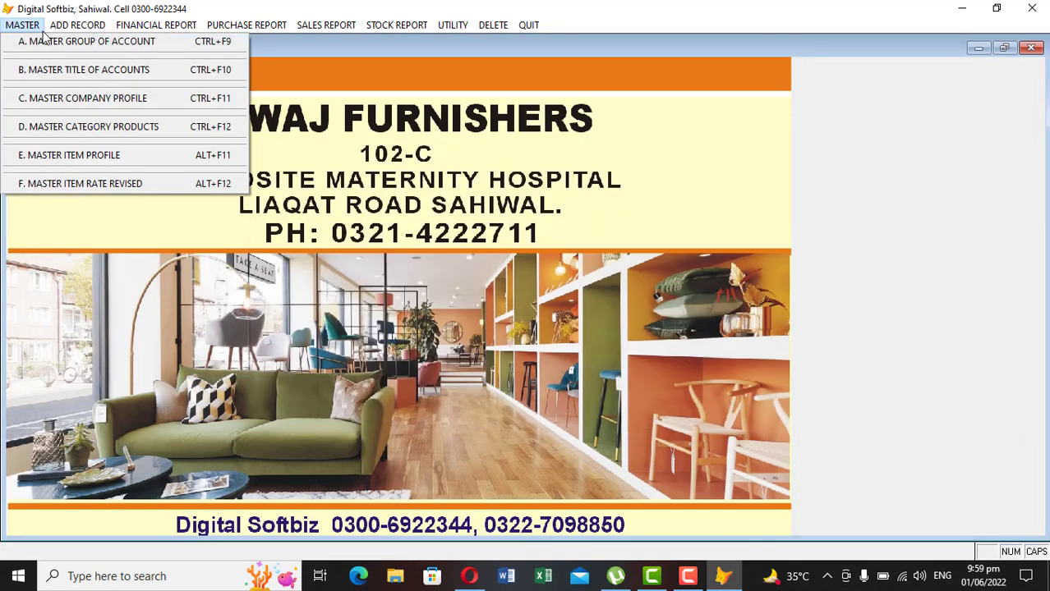
{"action": "left_click", "coordinate": [66, 68]}
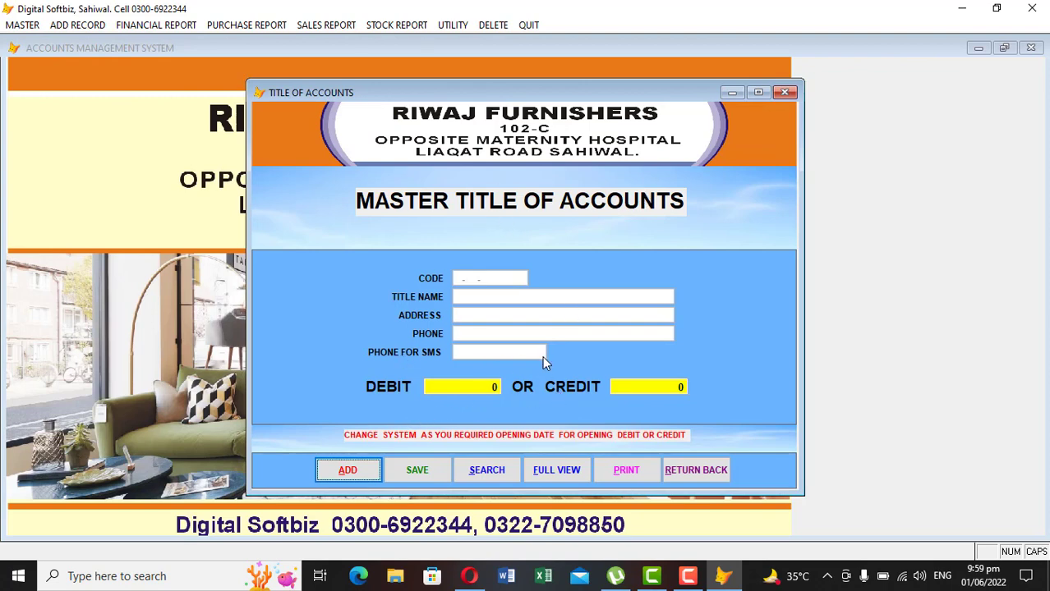
{"action": "left_click", "coordinate": [365, 471]}
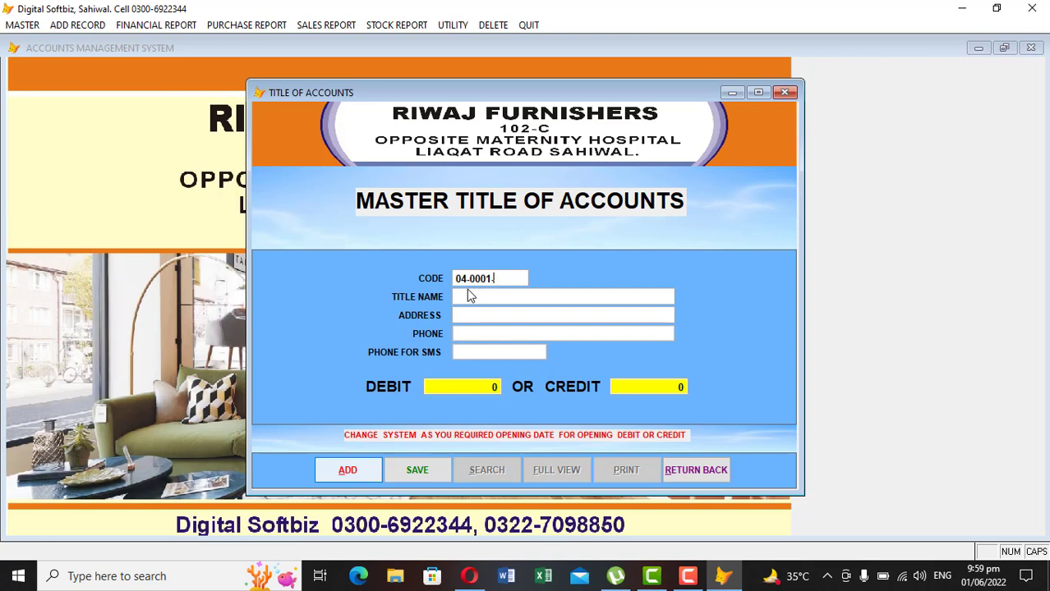
{"action": "type", "text": "0"}
{"action": "type", "text": "9"}
{"action": "type", "text": "0111"}
{"action": "key", "text": "BackSpace"}
{"action": "key", "text": "BackSpace"}
{"action": "type", "text": "001"}
{"action": "key", "text": "Return"}
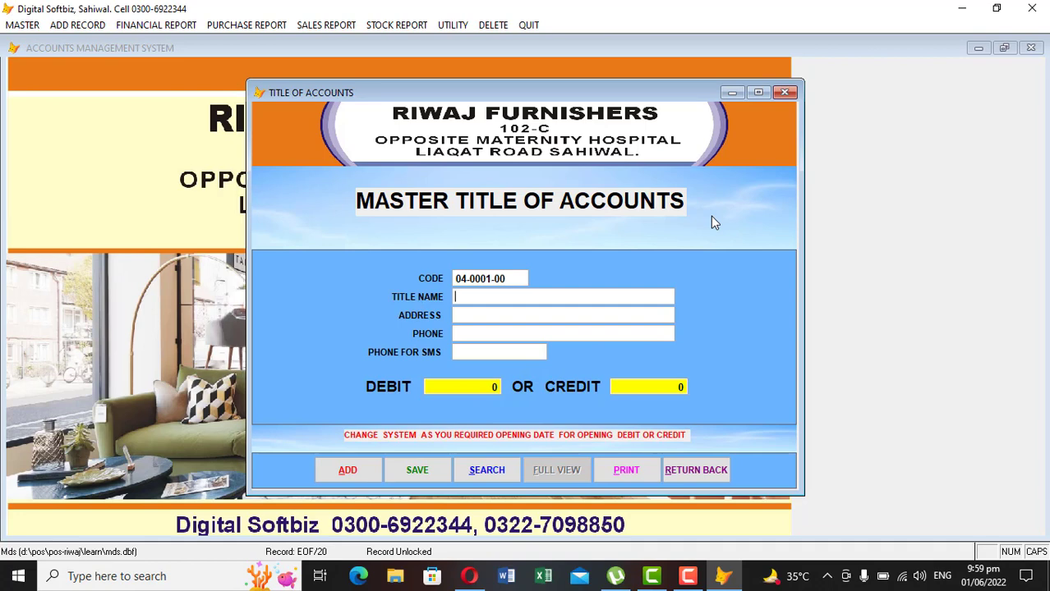
Fill in the payable account's name, address, phone and SMS phone, set the opening credit to 20,000, and save the record
{"action": "type", "text": "HAMMADSWL032222222"}
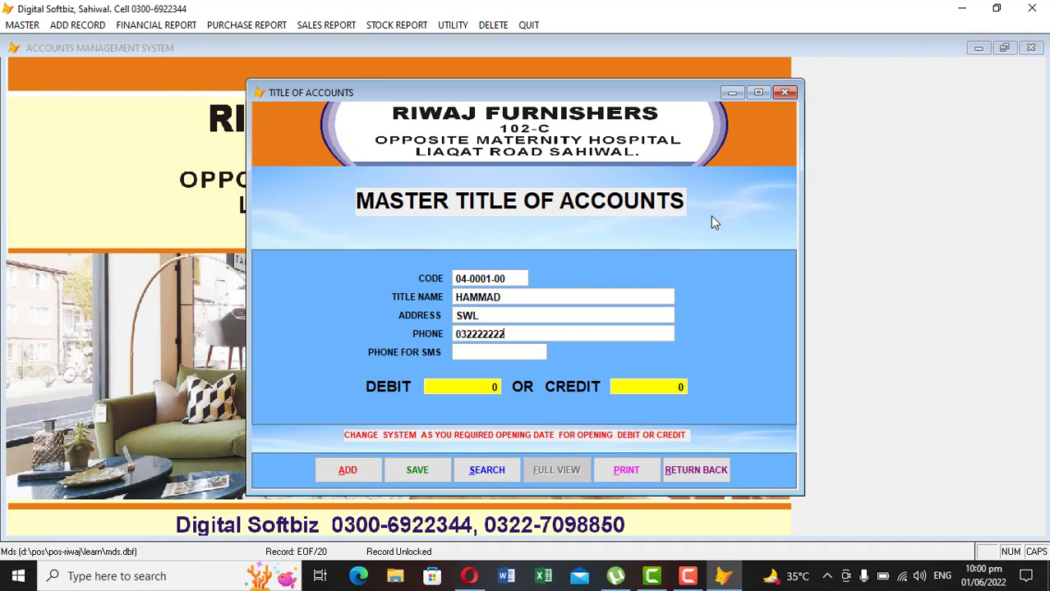
{"action": "key", "text": "Return"}
{"action": "type", "text": "0333333"}
{"action": "key", "text": "Return"}
{"action": "type", "text": "20,000"}
{"action": "key", "text": "Return"}
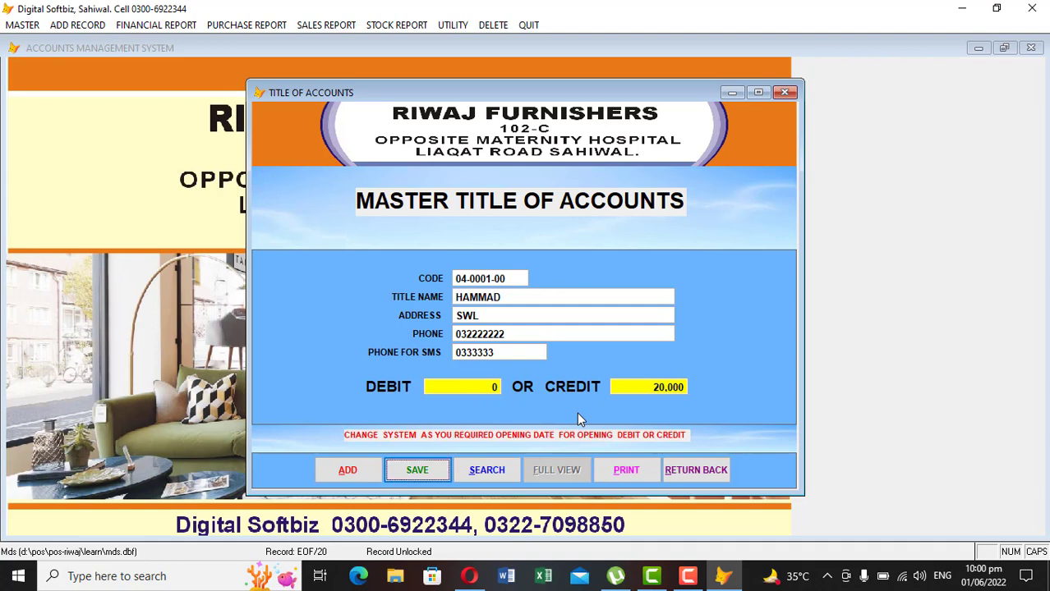
{"action": "key", "text": "Return"}
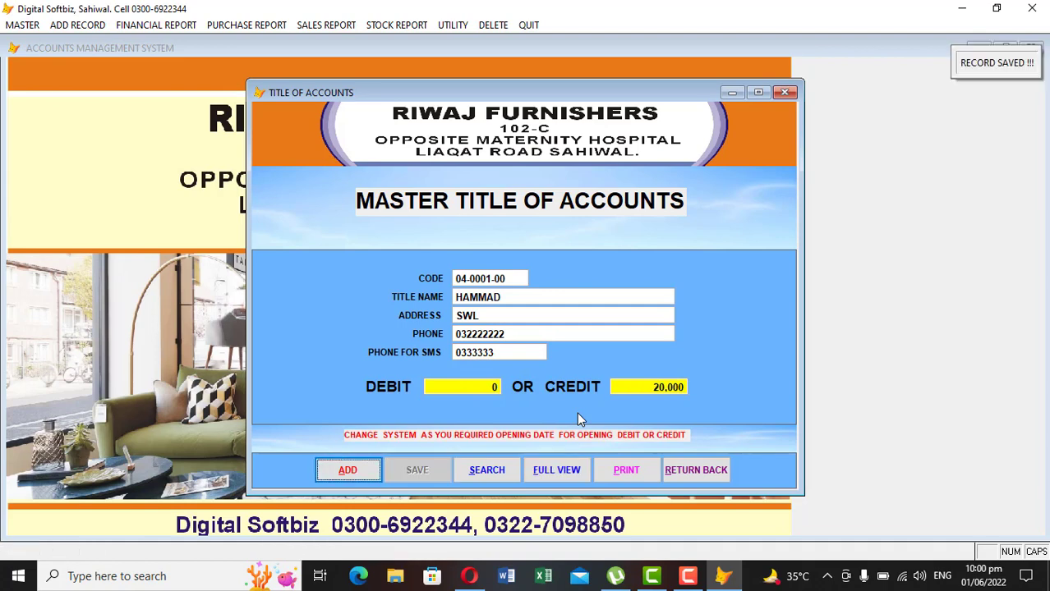
Start a new account under receivable group 05 and check the codes already used in that group
{"action": "key", "text": "Return"}
{"action": "type", "text": "050001"}
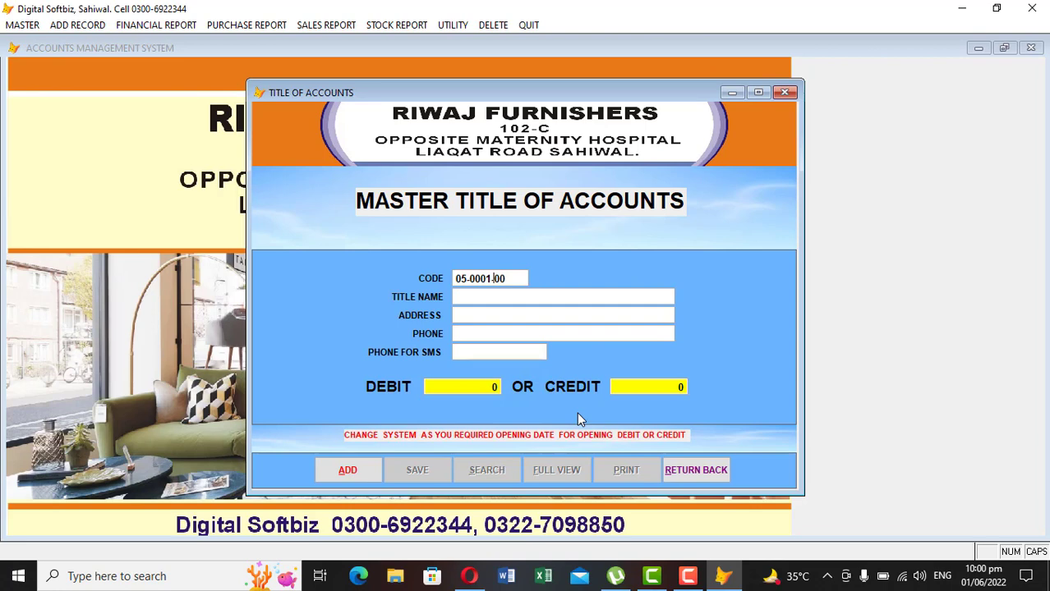
{"action": "key", "text": "Return"}
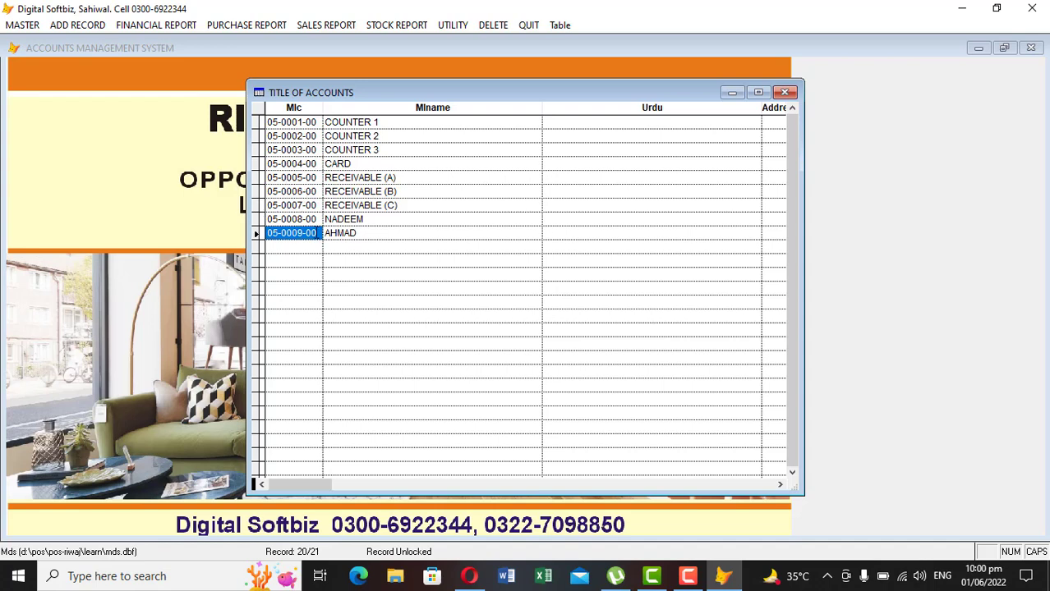
{"action": "key", "text": "Escape"}
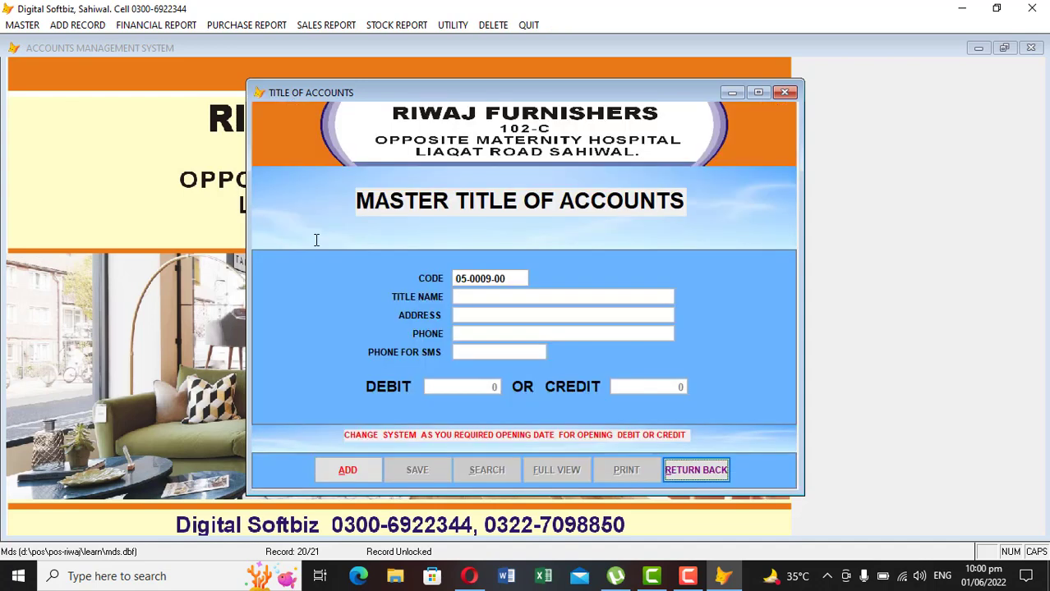
Add a receivable account with the next free code in group 05, enter the customer's name and an opening debit of 20,000, and save
{"action": "left_click", "coordinate": [349, 470]}
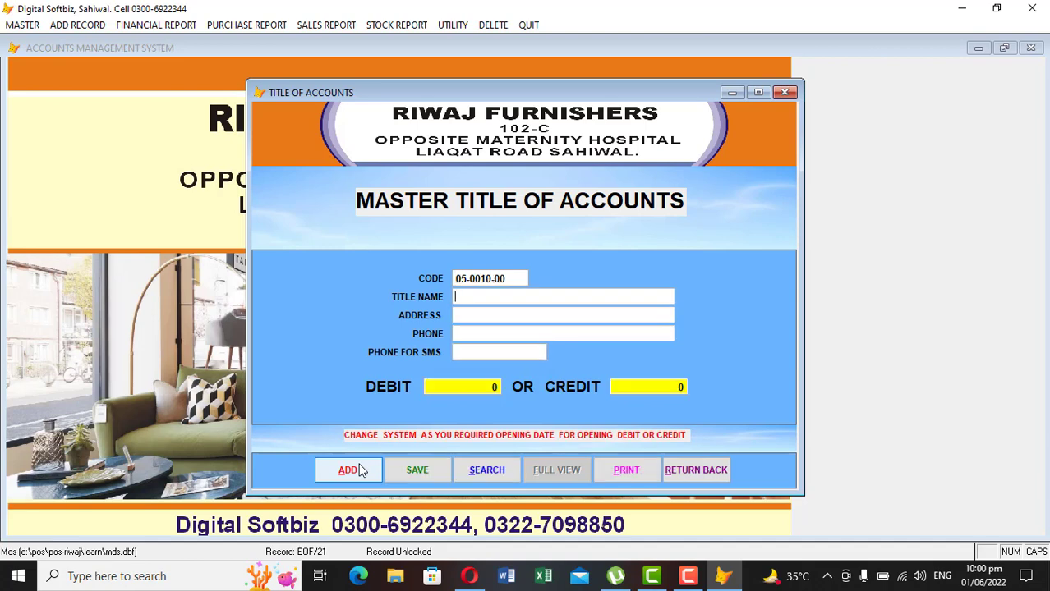
{"action": "type", "text": "ILAL"}
{"action": "key", "text": "BackSpace"}
{"action": "key", "text": "BackSpace"}
{"action": "key", "text": "BackSpace"}
{"action": "type", "text": "BILAL"}
{"action": "key", "text": "Return"}
{"action": "key", "text": "Return"}
{"action": "type", "text": "2000.0 0"}
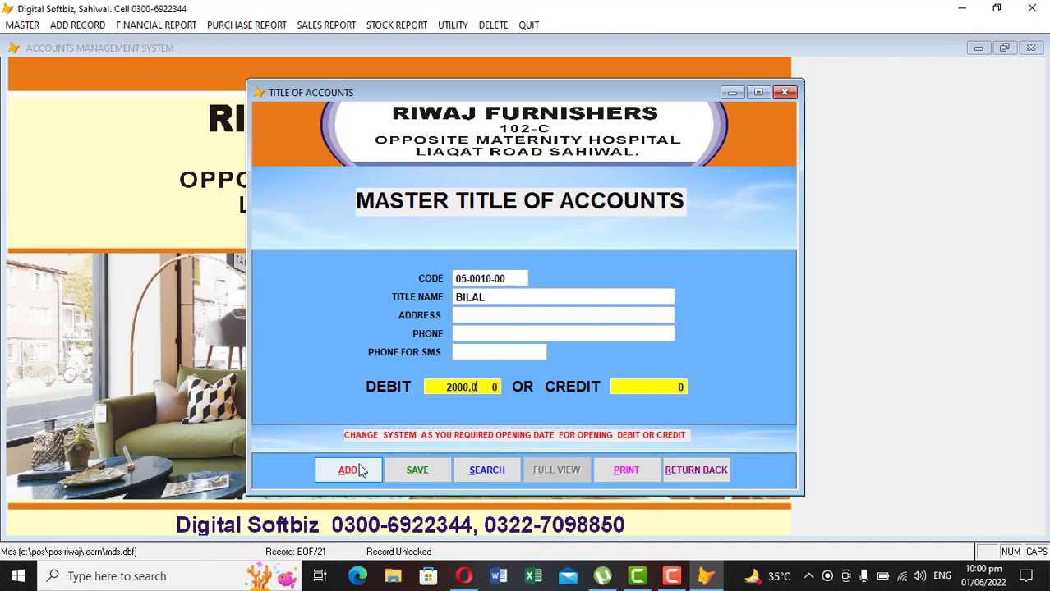
{"action": "key", "text": "Return"}
{"action": "key", "text": "Return"}
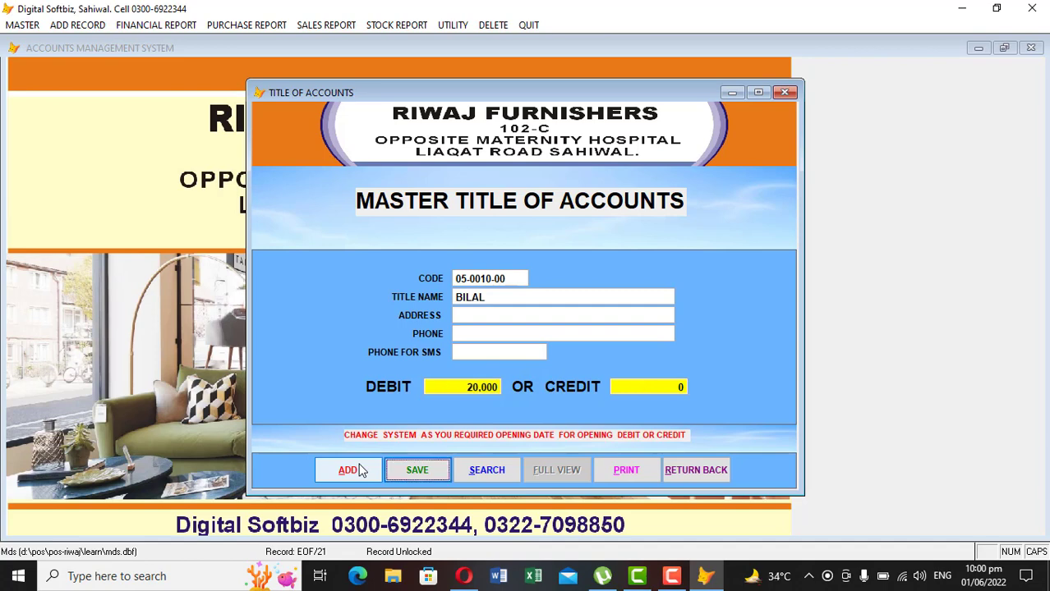
{"action": "key", "text": "Return"}
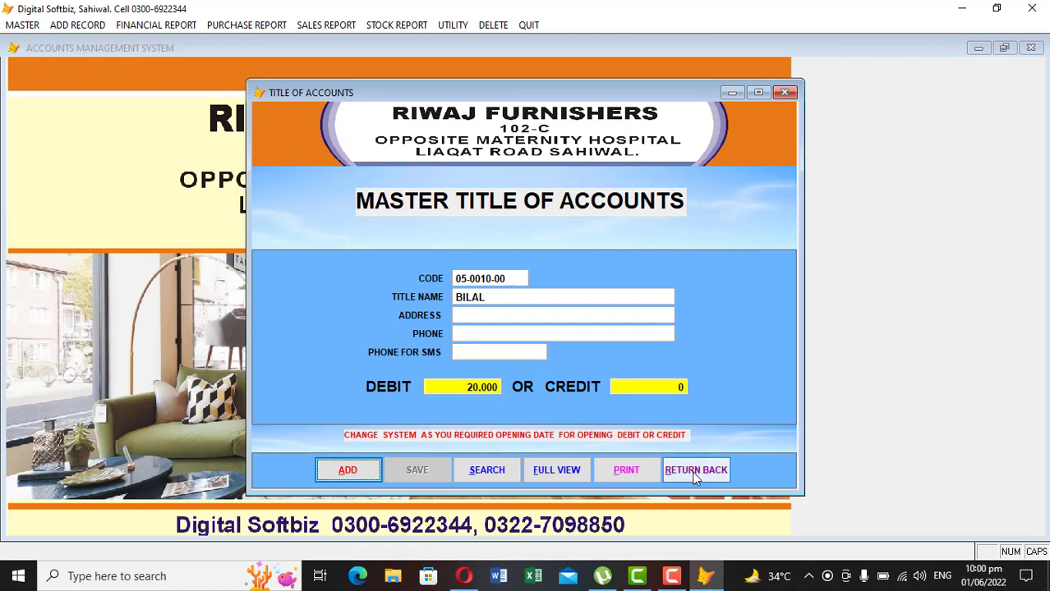
Add and save the account MCB BANK under the first code of group 01 with an opening debit of 200,000, and leave the form
{"action": "left_click", "coordinate": [353, 471]}
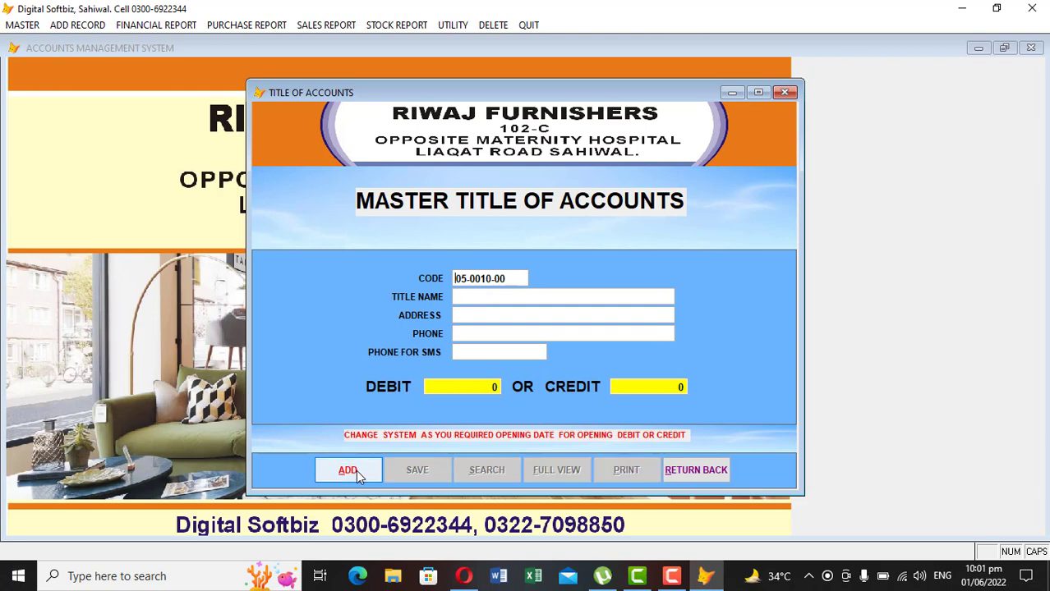
{"action": "type", "text": "0001"}
{"action": "key", "text": "Return"}
{"action": "type", "text": "MCB BANK"}
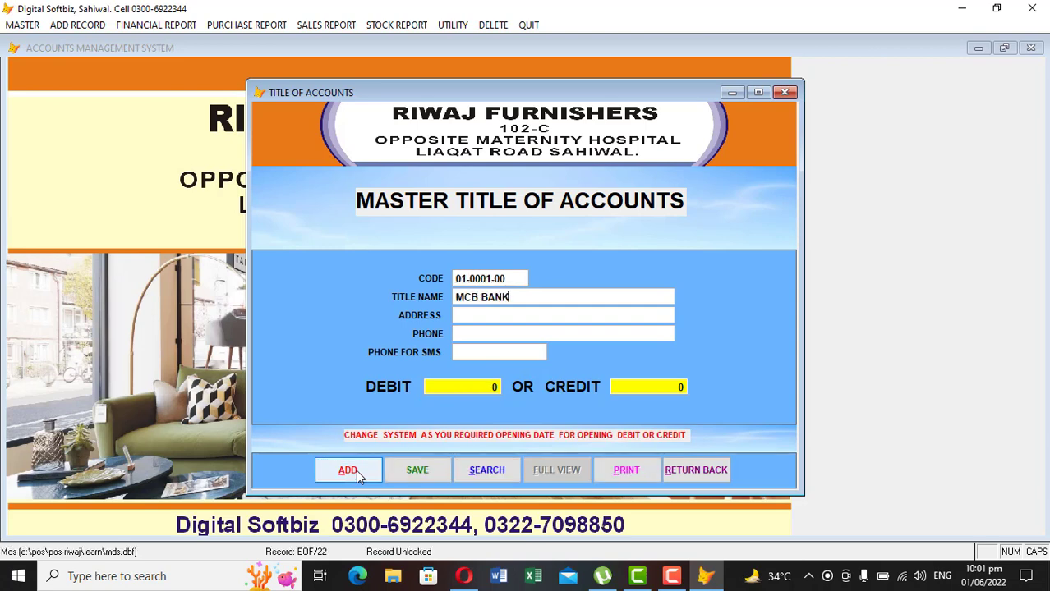
{"action": "key", "text": "Return"}
{"action": "key", "text": "Return"}
{"action": "type", "text": "2000.00 0"}
{"action": "key", "text": "Return"}
{"action": "key", "text": "Return"}
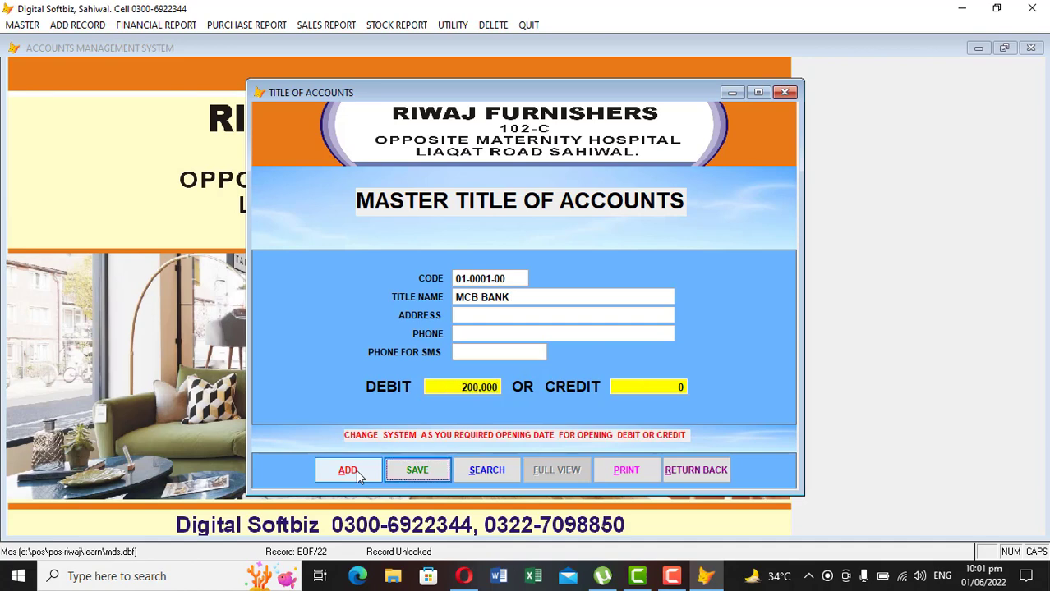
{"action": "key", "text": "Return"}
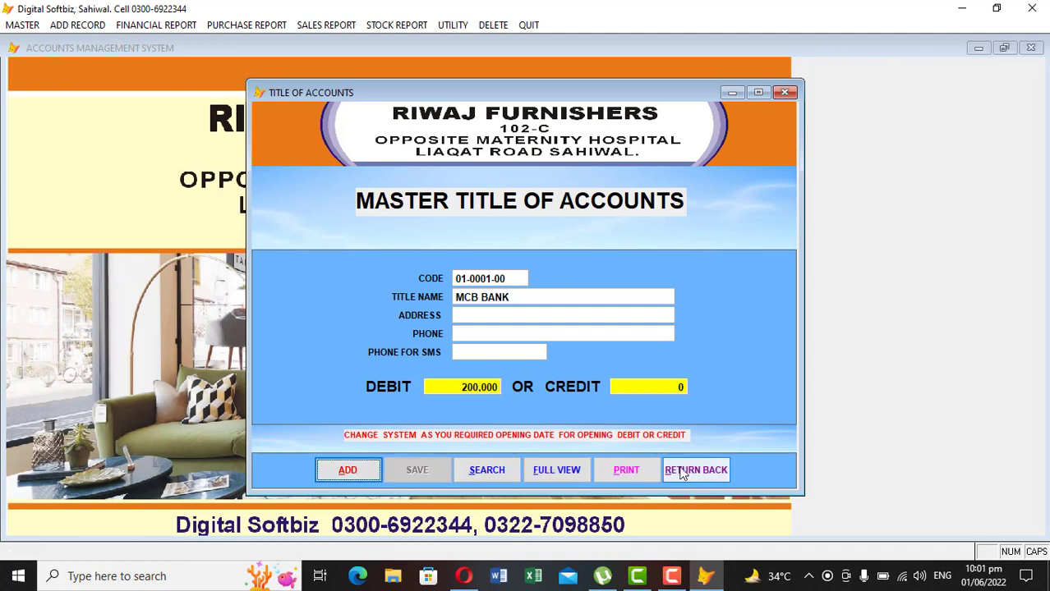
{"action": "left_click", "coordinate": [682, 474]}
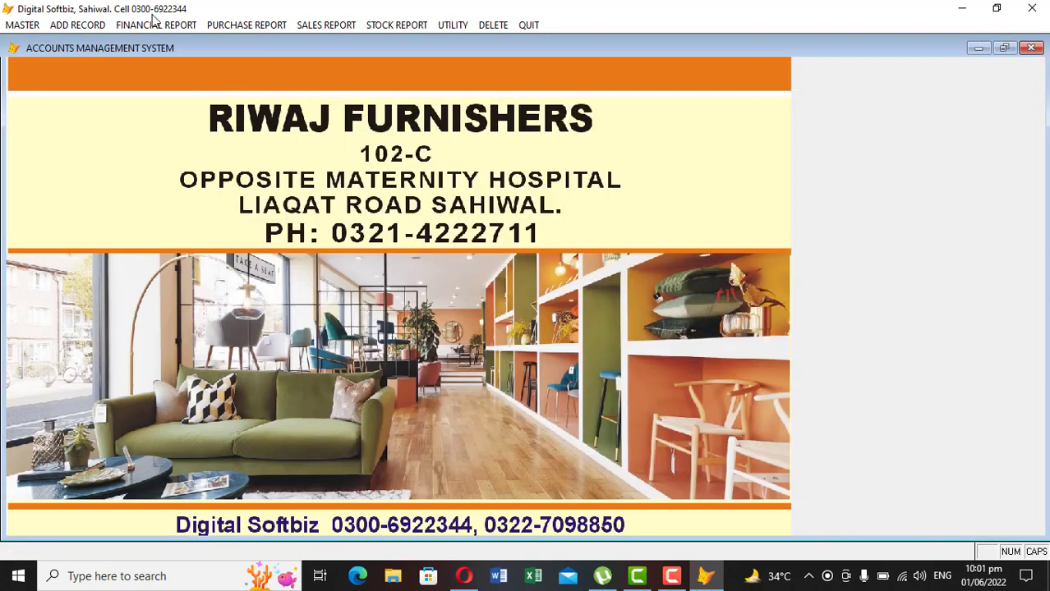
Preview the ledger of the new receivable customer on screen for 01/01/2022 to 01/06/2022, then close the report
{"action": "left_click", "coordinate": [154, 24]}
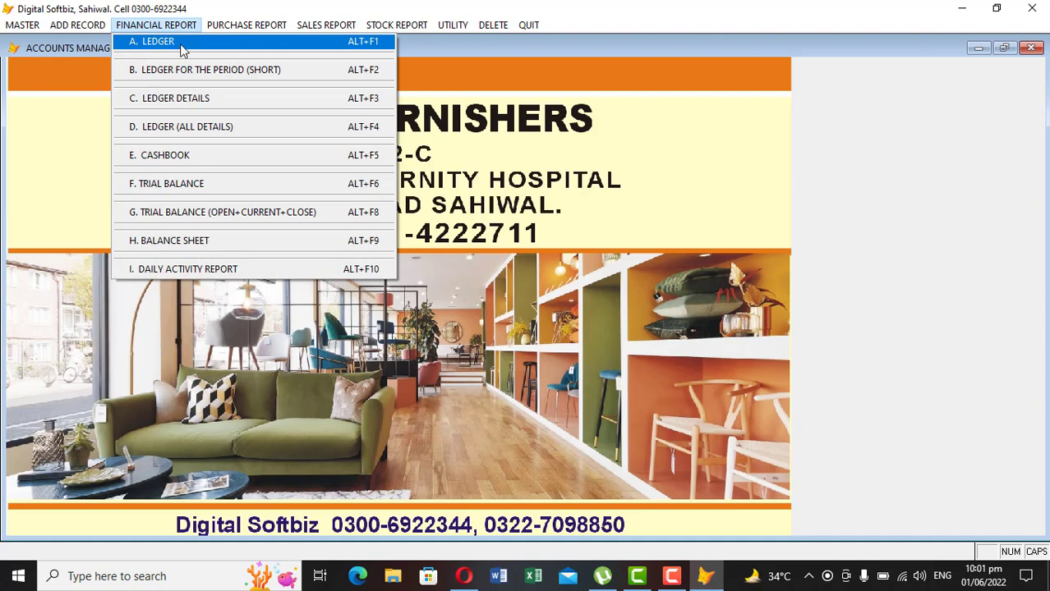
{"action": "left_click", "coordinate": [181, 42]}
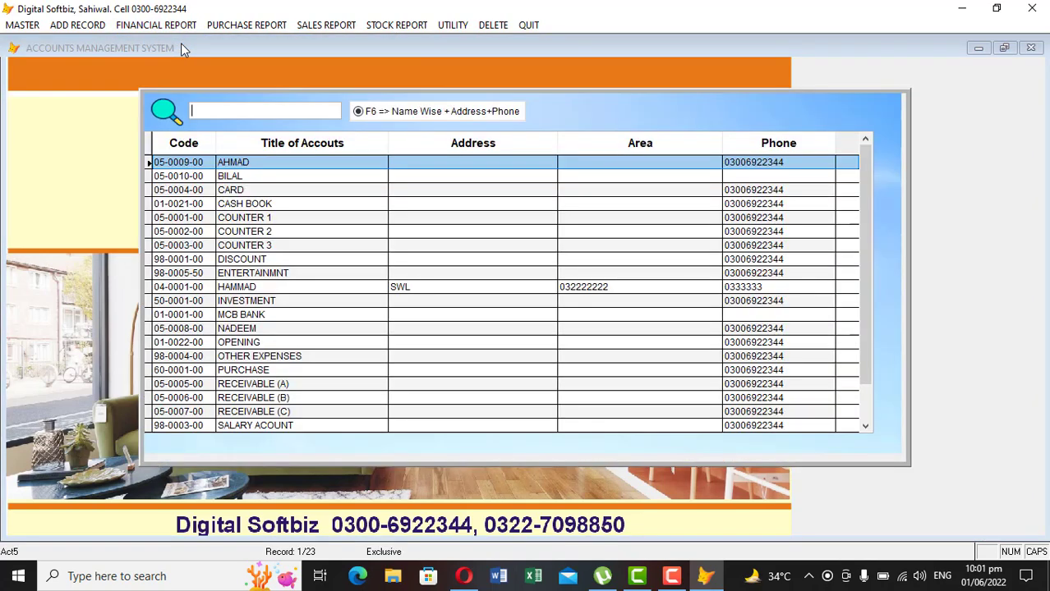
{"action": "type", "text": "bil"}
{"action": "key", "text": "Return"}
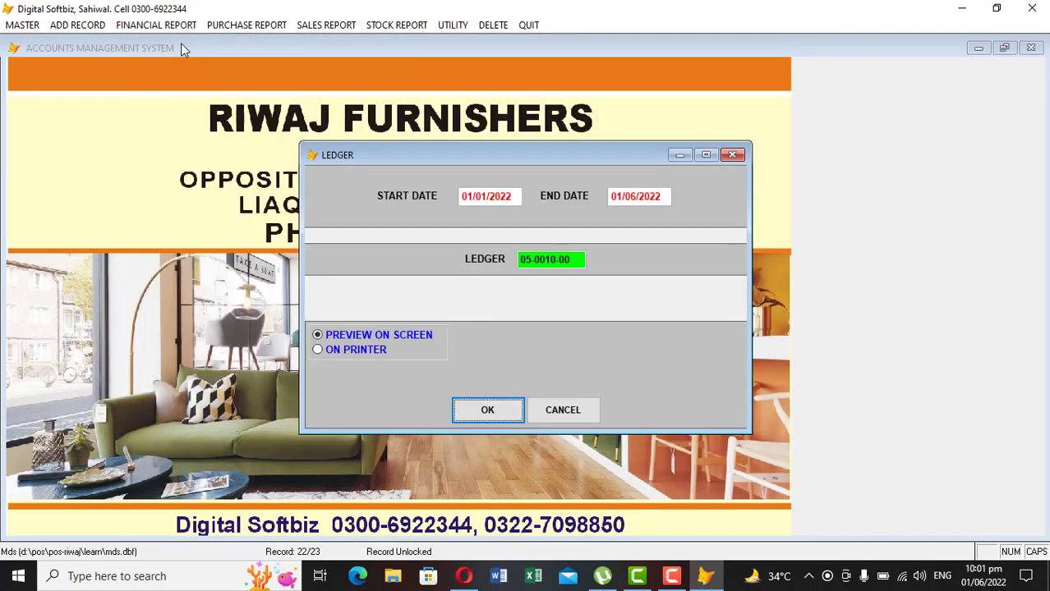
{"action": "key", "text": "Return"}
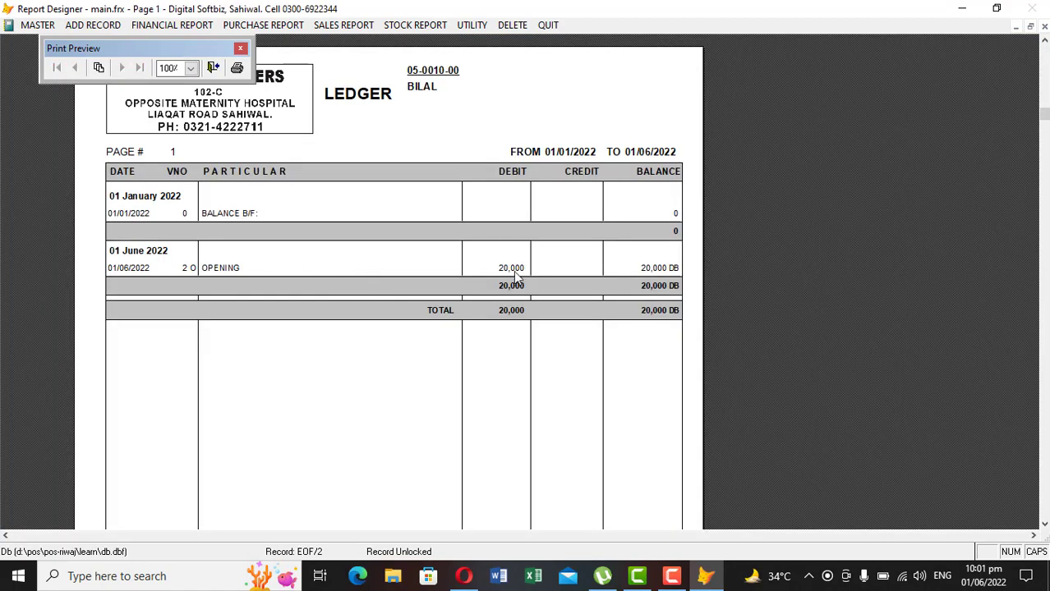
{"action": "key", "text": "Escape"}
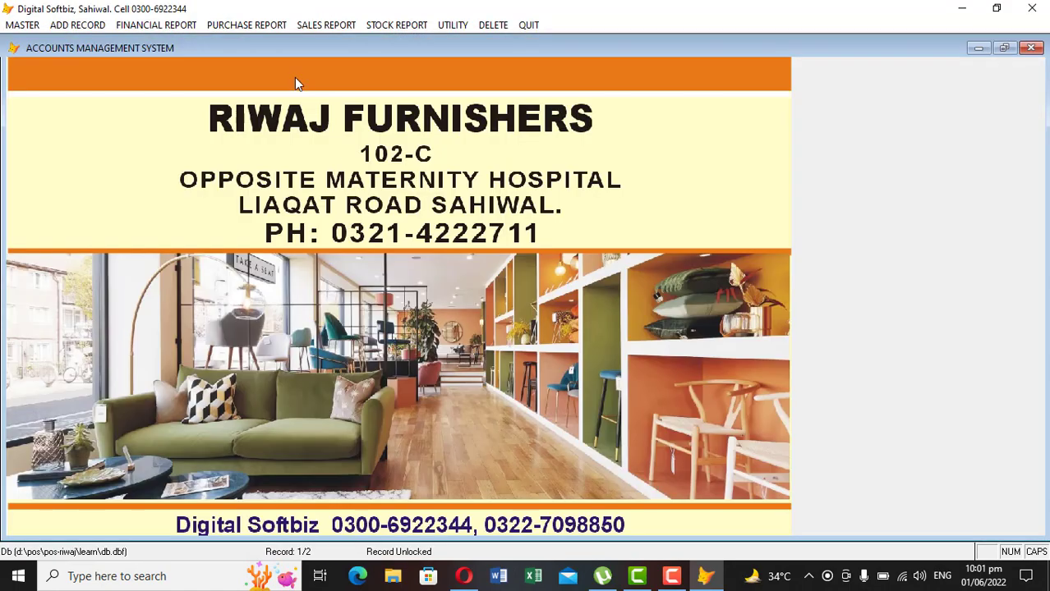
Preview the ledger of the payable account in group 04 on screen for 01/01/2022 to 01/06/2022, then close the report
{"action": "left_click", "coordinate": [155, 25]}
{"action": "left_click", "coordinate": [157, 40]}
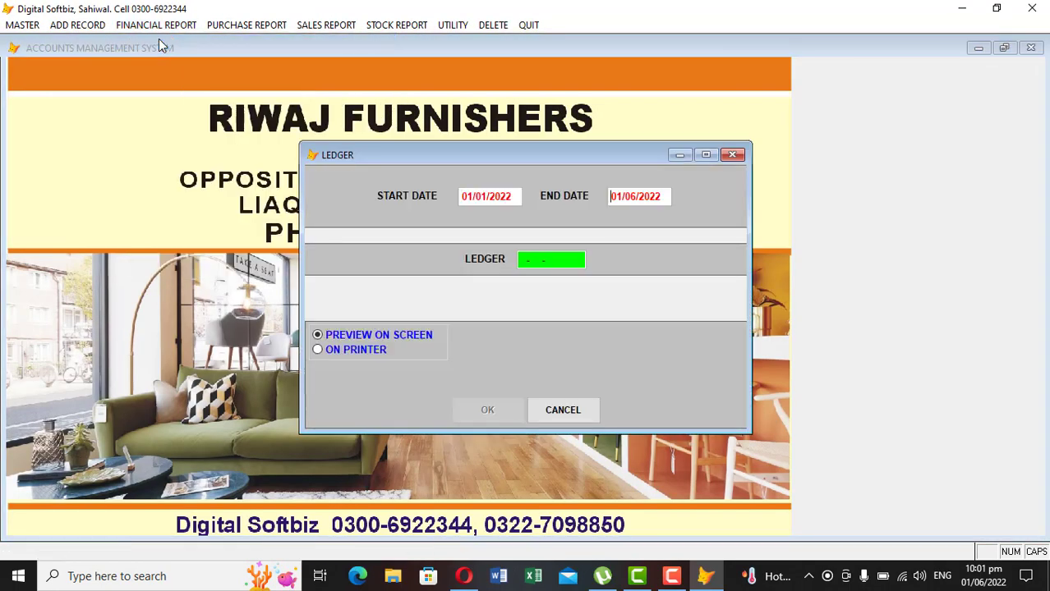
{"action": "key", "text": "Return"}
{"action": "type", "text": "A"}
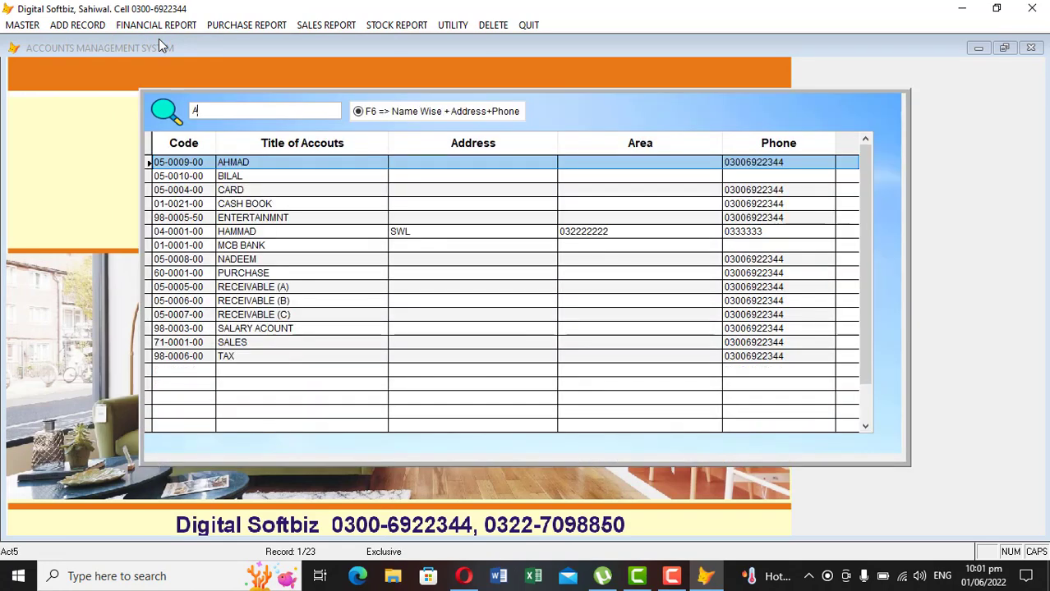
{"action": "key", "text": "BackSpace"}
{"action": "type", "text": "HAMM"}
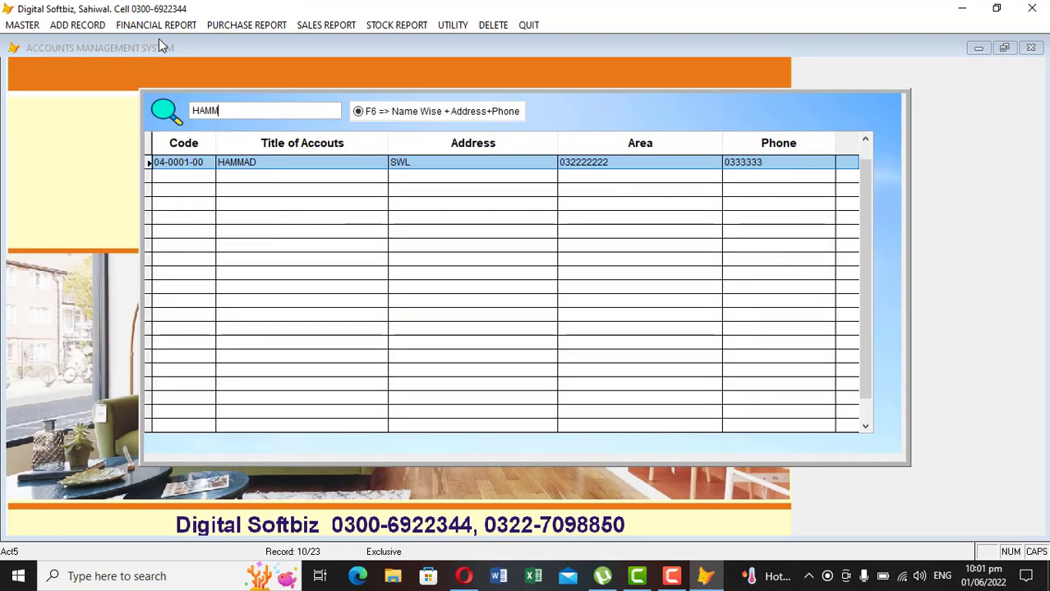
{"action": "key", "text": "Return"}
{"action": "key", "text": "Return"}
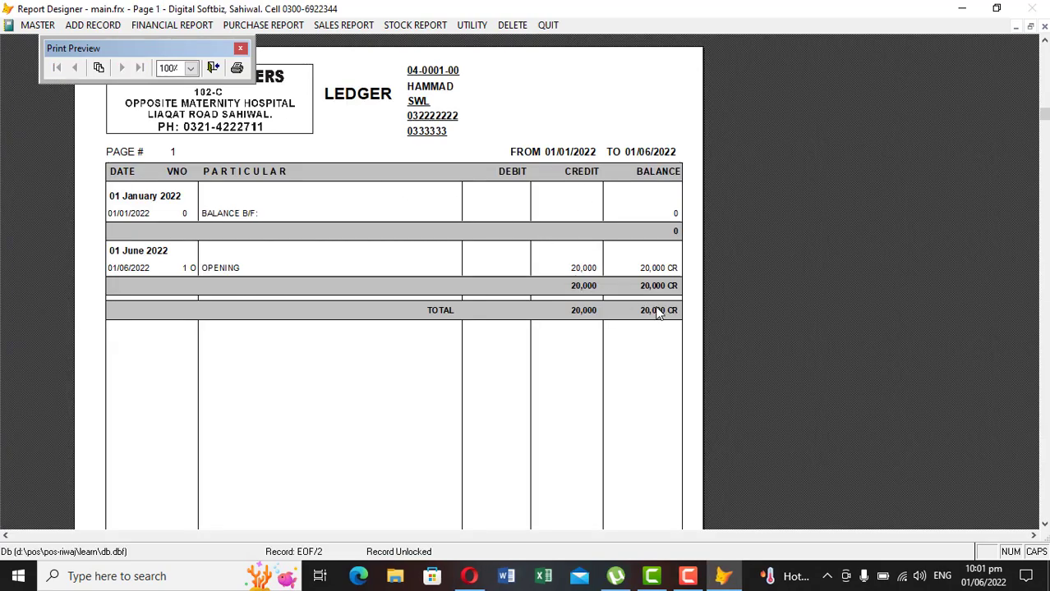
{"action": "key", "text": "Escape"}
Preview the trial balance of all accounts on screen for 01/01/2022 to 01/06/2022, then close the report
{"action": "left_click", "coordinate": [174, 25]}
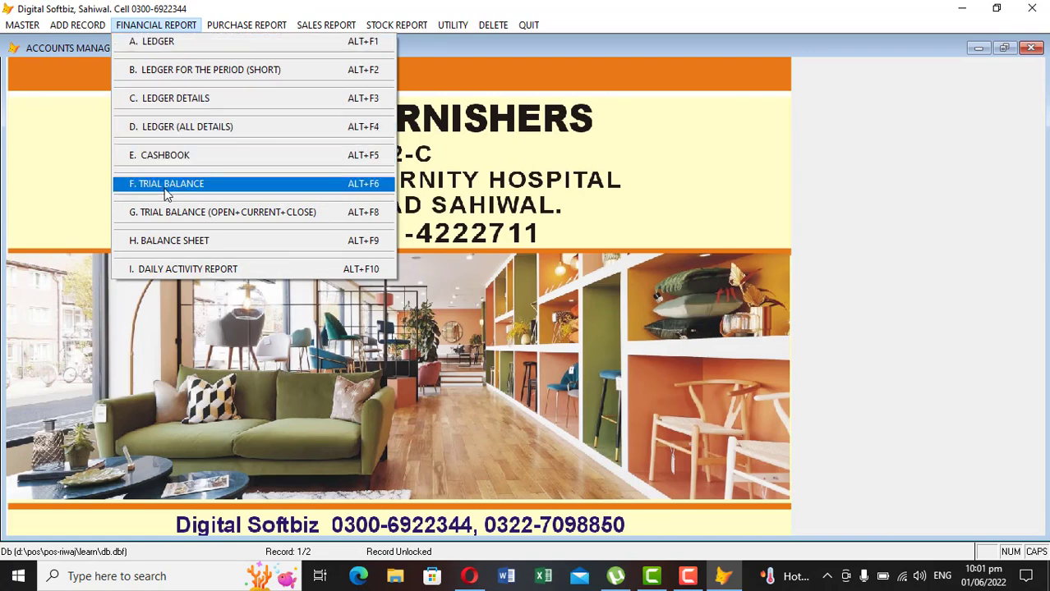
{"action": "left_click", "coordinate": [189, 183]}
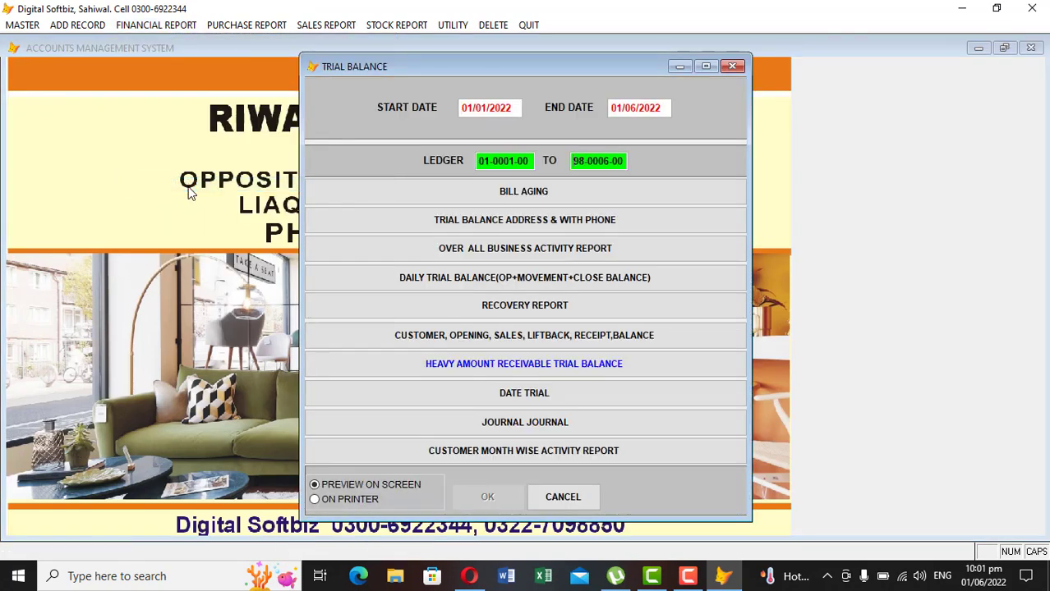
{"action": "key", "text": "Return"}
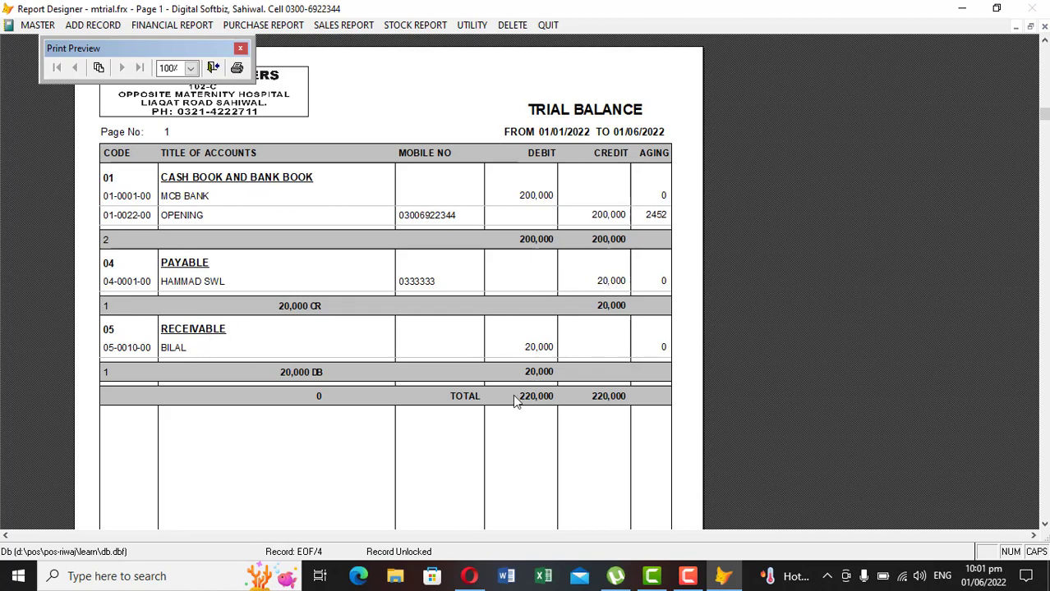
{"action": "key", "text": "Escape"}
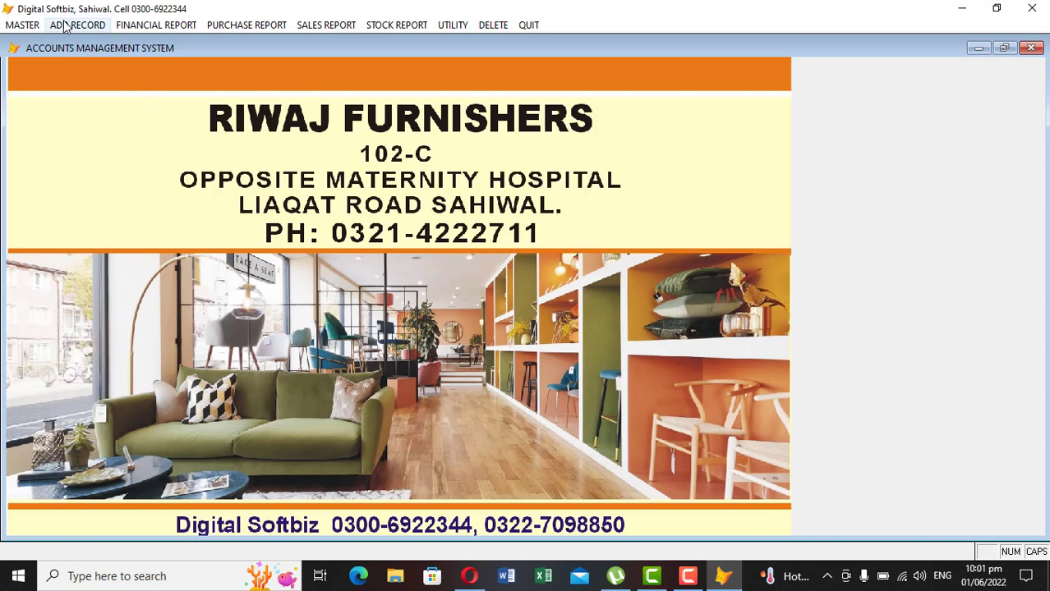
Start a cash receipt voucher dated 01/06/2022 and choose the new receivable customer as the credited account
{"action": "left_click", "coordinate": [27, 26]}
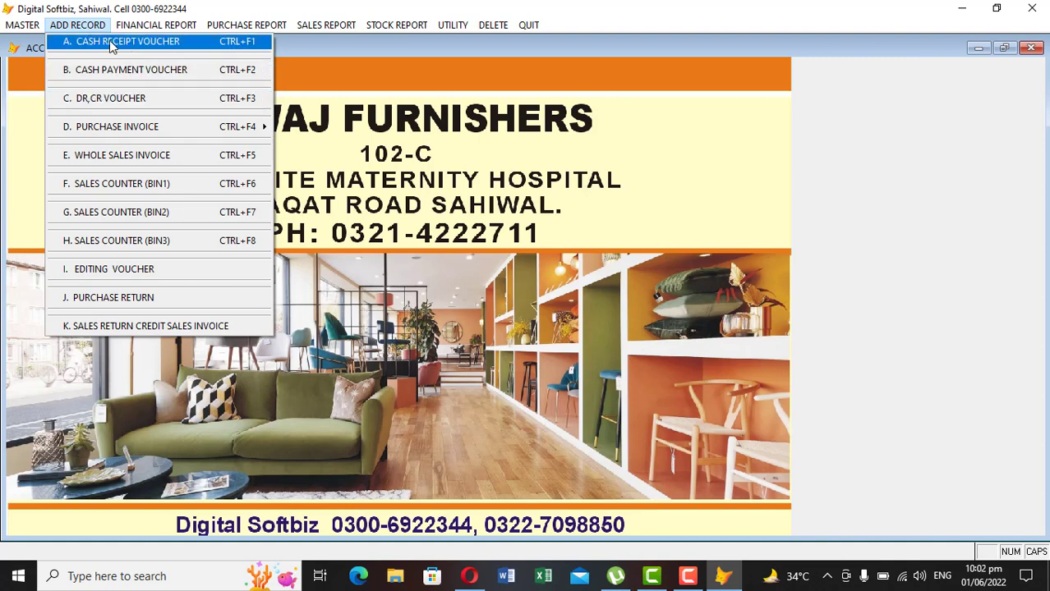
{"action": "mouse_move", "coordinate": [149, 25]}
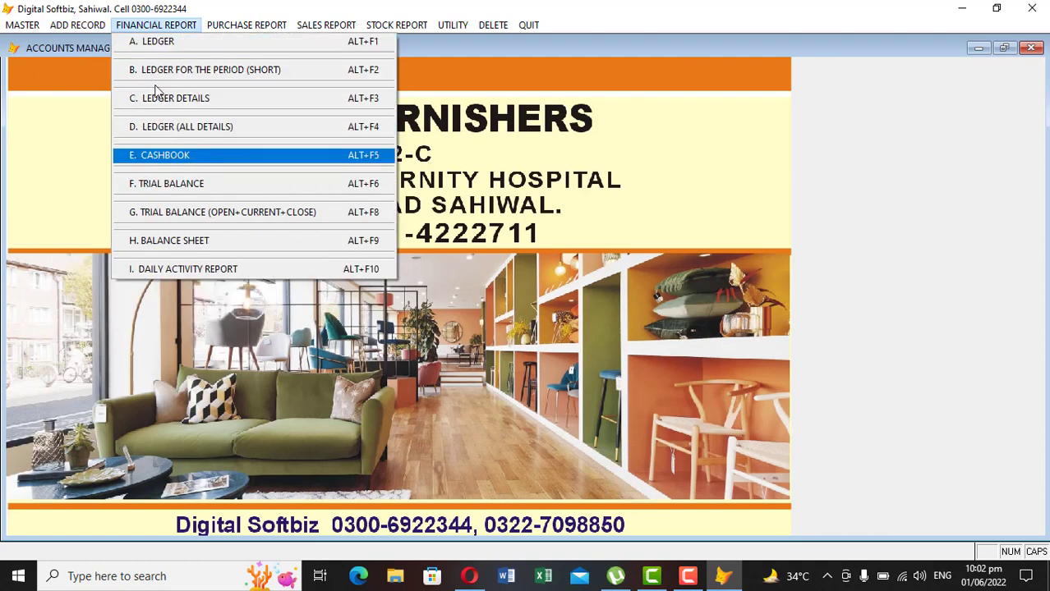
{"action": "mouse_move", "coordinate": [82, 24]}
{"action": "left_click", "coordinate": [95, 50]}
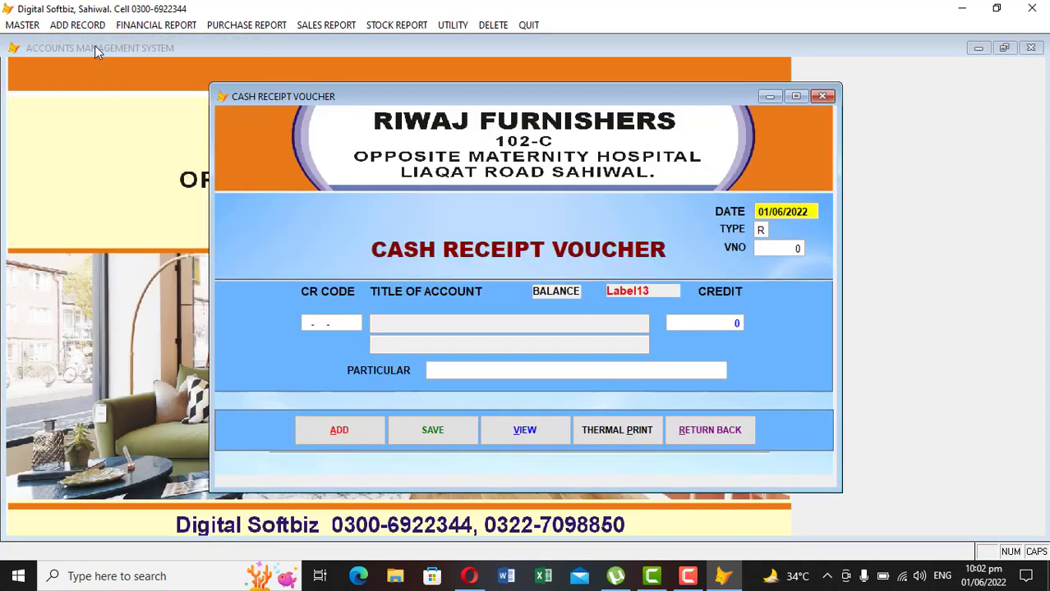
{"action": "key", "text": "Return"}
{"action": "key", "text": "Return"}
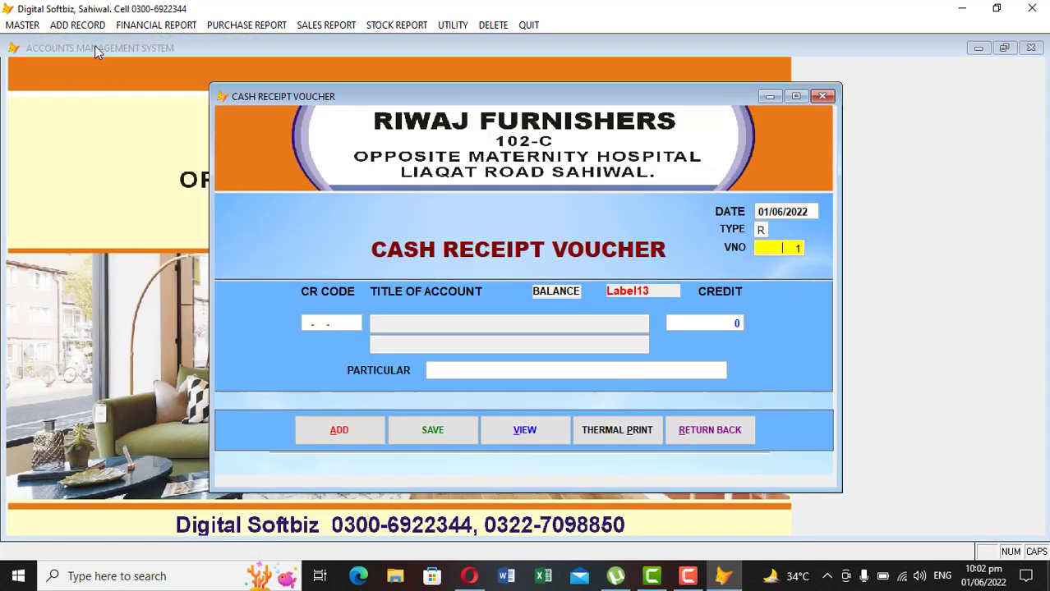
{"action": "key", "text": "Return"}
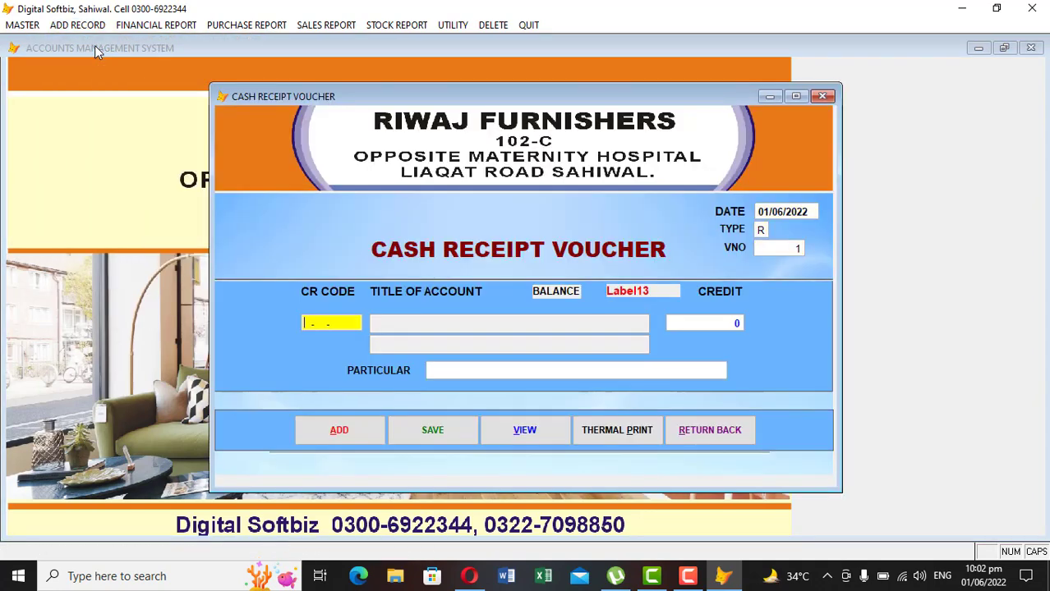
{"action": "key", "text": "Return"}
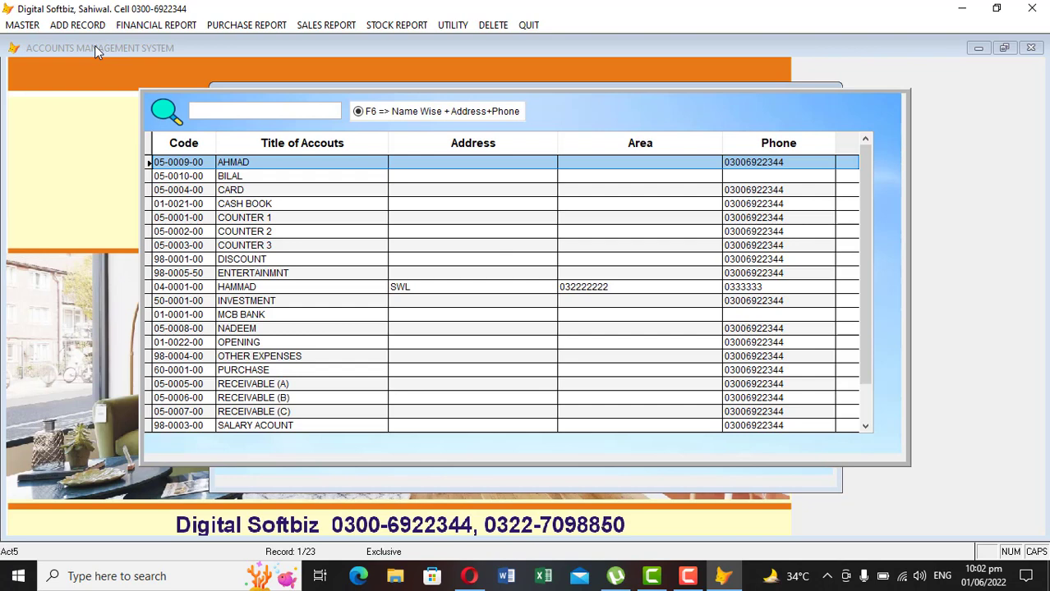
{"action": "type", "text": "BI"}
{"action": "key", "text": "Return"}
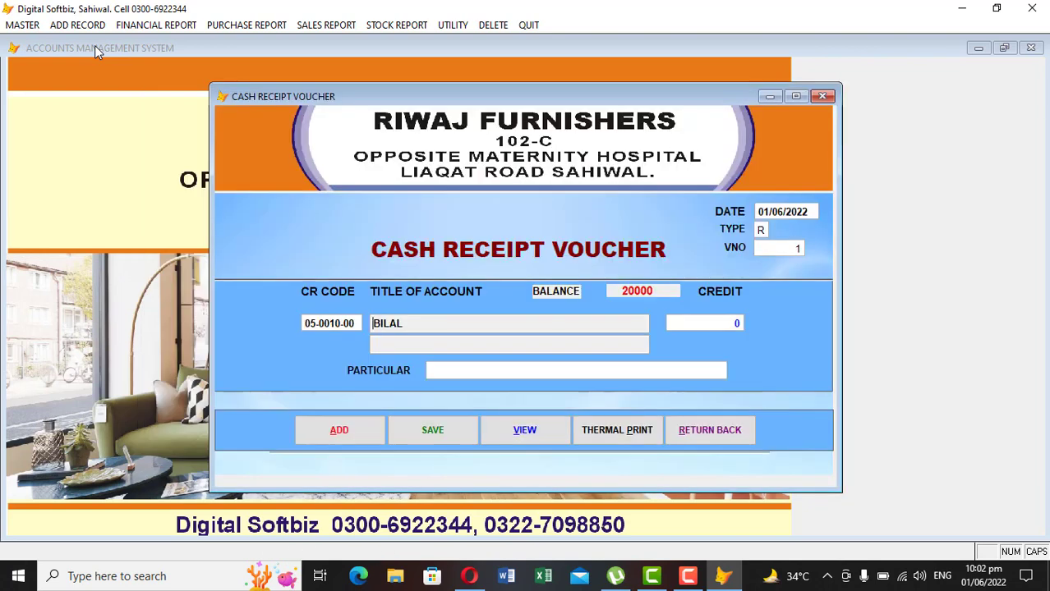
Enter a credit of 10,000 with the particular CASH on the receipt voucher, save it, and leave the form
{"action": "key", "text": "Return"}
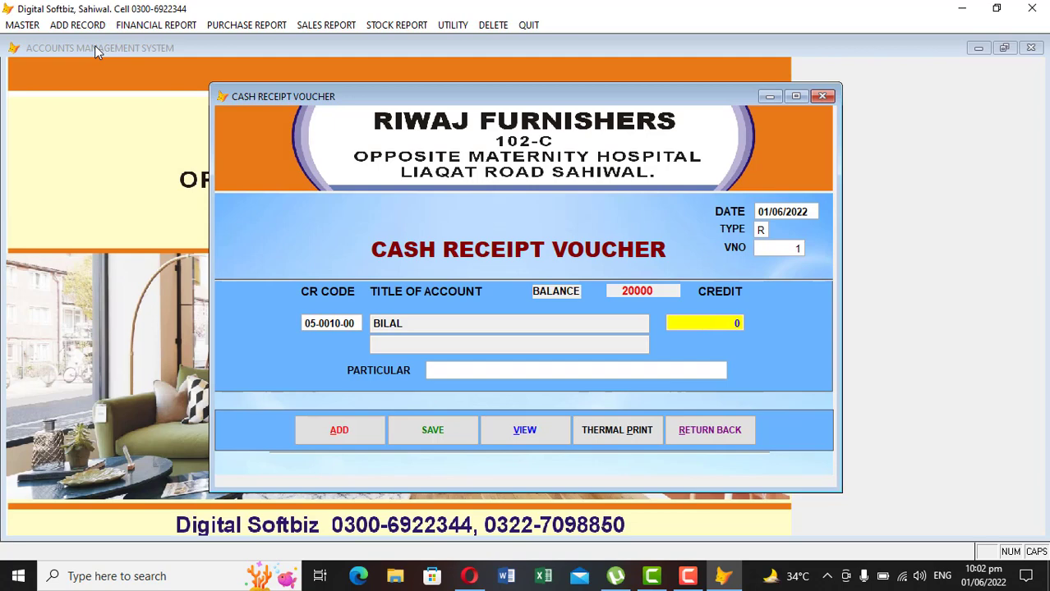
{"action": "type", "text": "10000"}
{"action": "key", "text": "Return"}
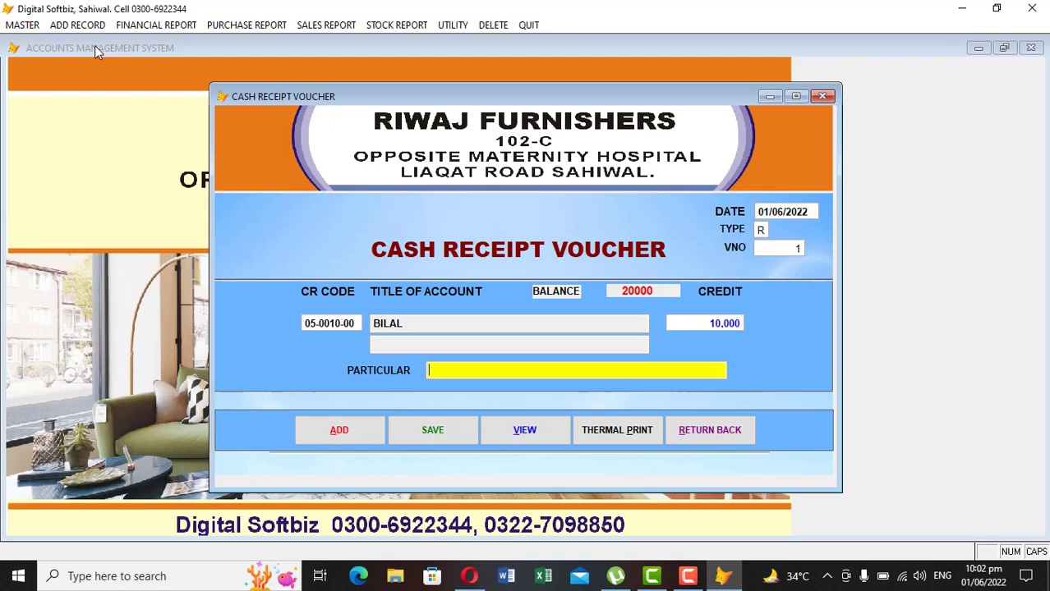
{"action": "type", "text": "CASH"}
{"action": "key", "text": "Return"}
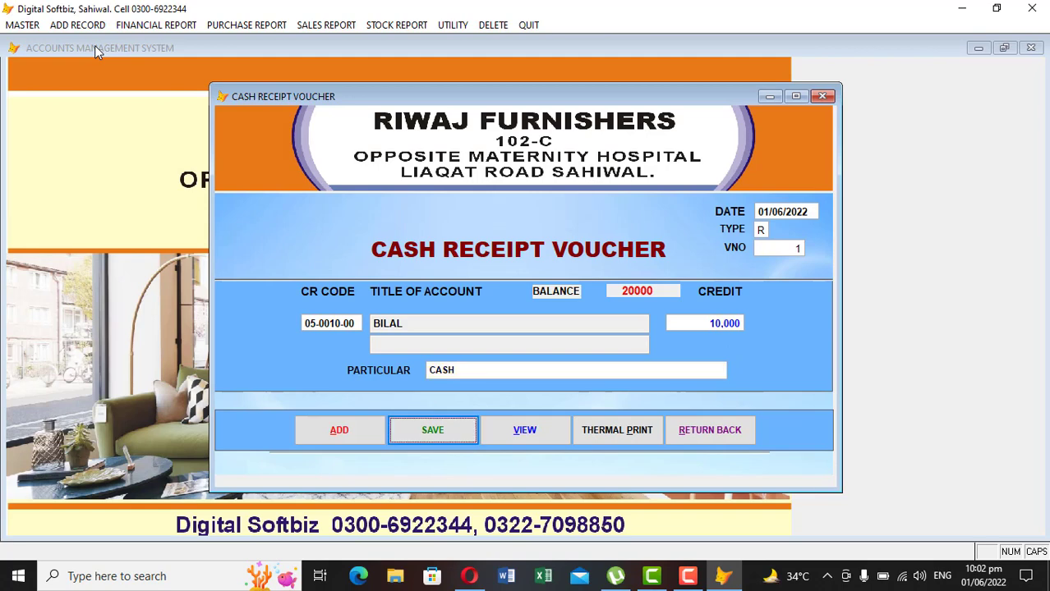
{"action": "key", "text": "Return"}
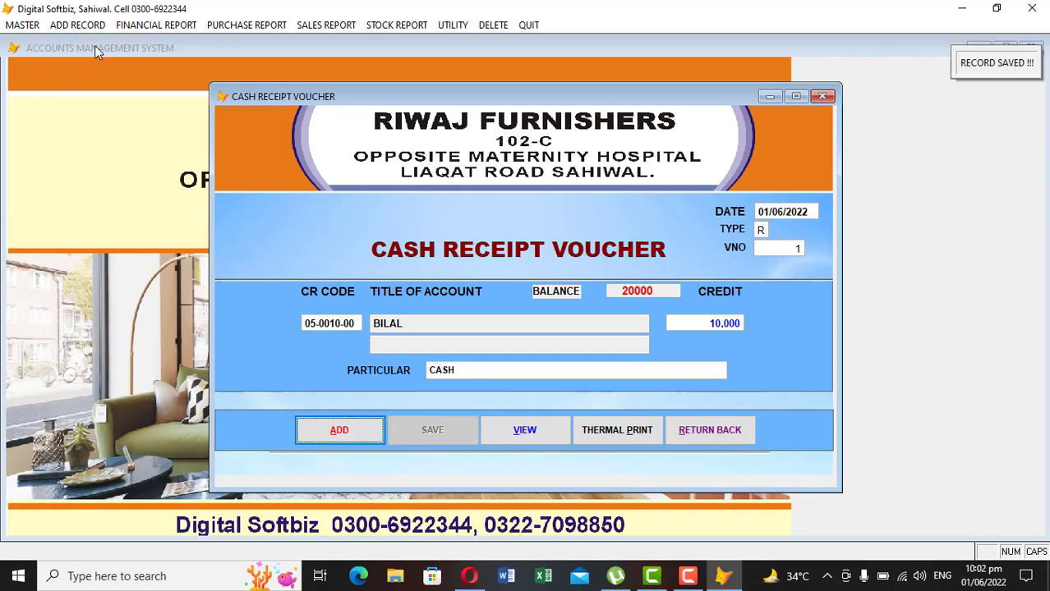
{"action": "left_click", "coordinate": [711, 431]}
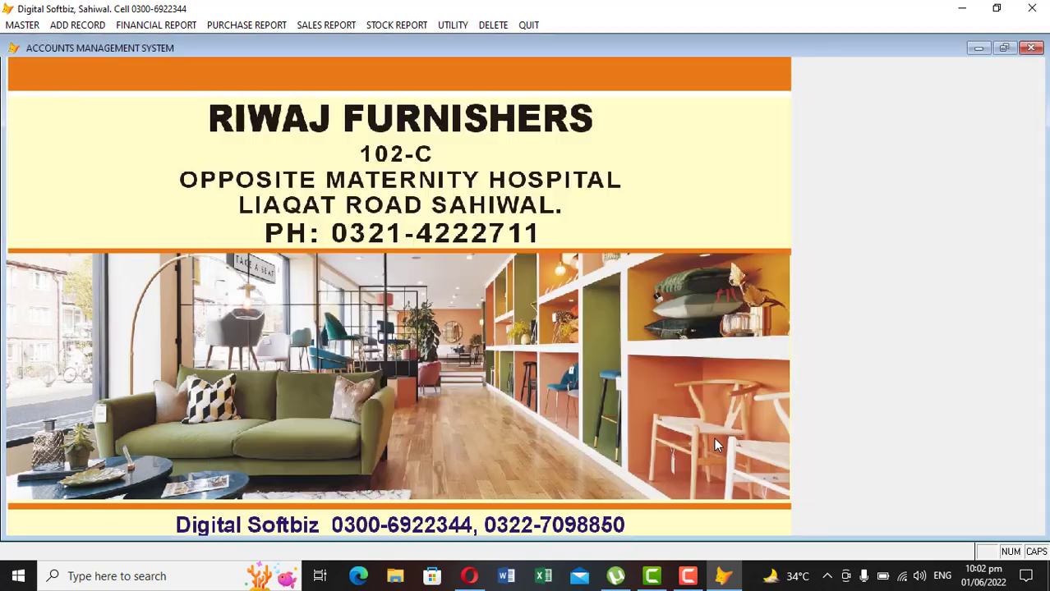
Preview the cash book for 01/06/2022 on screen, then close the report and its date form
{"action": "left_click", "coordinate": [141, 24]}
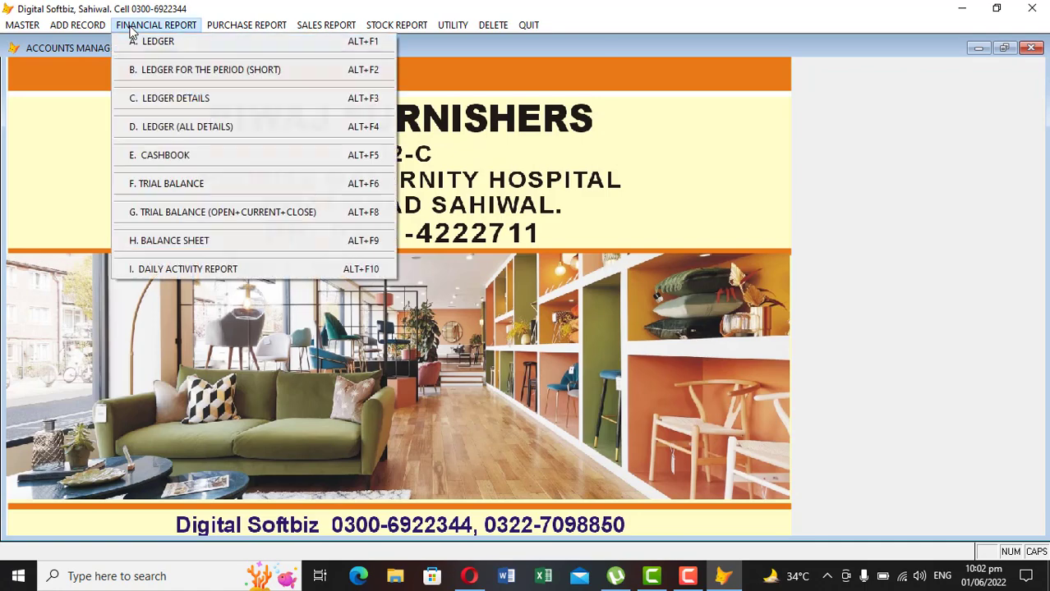
{"action": "left_click", "coordinate": [170, 153]}
{"action": "key", "text": "Return"}
{"action": "key", "text": "Return"}
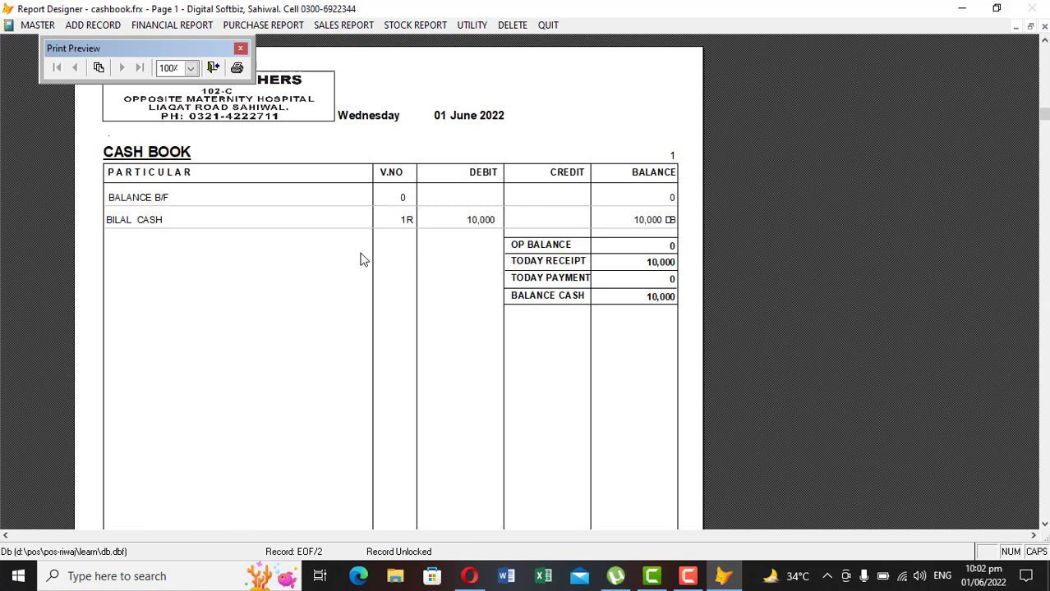
{"action": "key", "text": "Escape"}
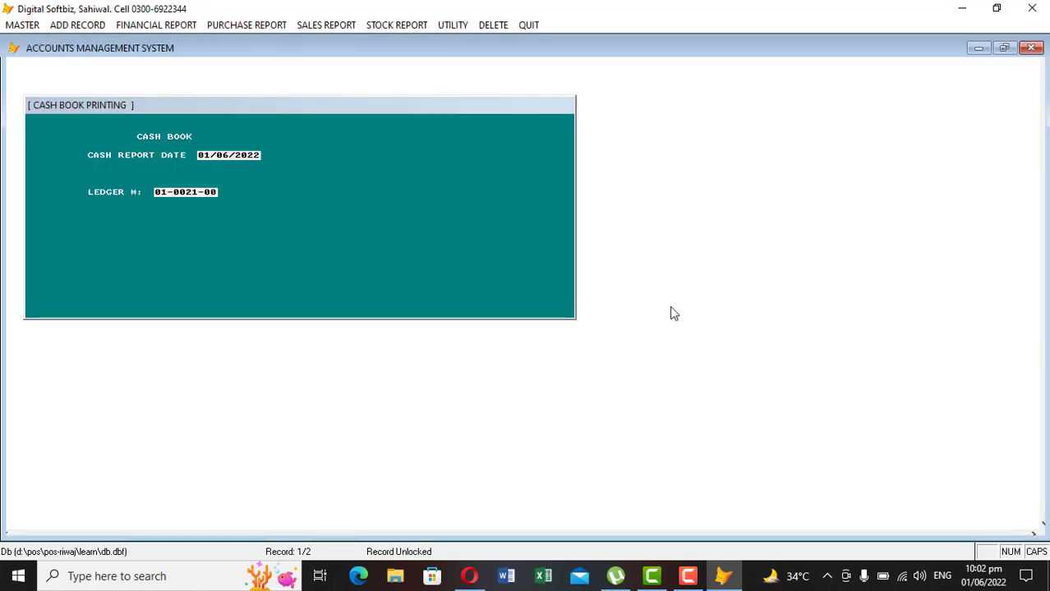
{"action": "key", "text": "Escape"}
Preview the receivable customer's ledger for 01/01/2022 to 01/06/2022 to check the cash receipt, then close the report
{"action": "left_click", "coordinate": [156, 25]}
{"action": "left_click", "coordinate": [186, 41]}
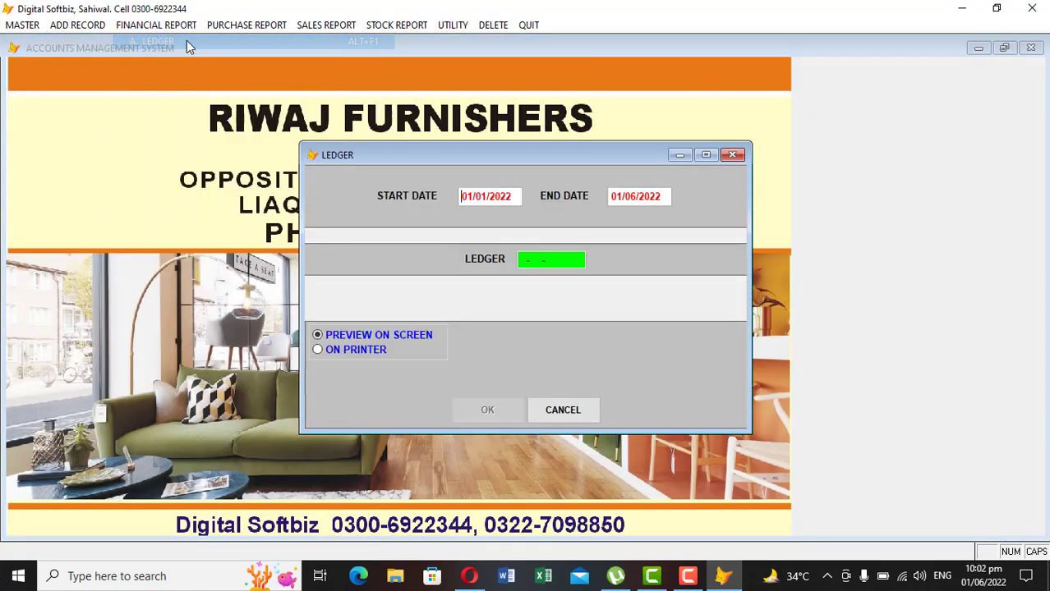
{"action": "key", "text": "Return"}
{"action": "type", "text": "BILA"}
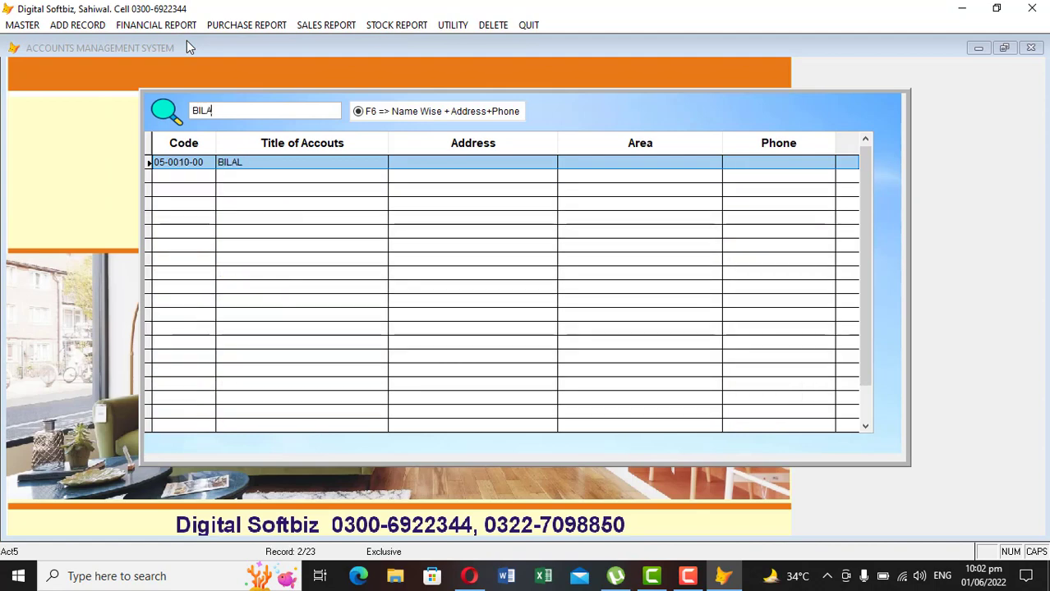
{"action": "key", "text": "Return"}
{"action": "key", "text": "Return"}
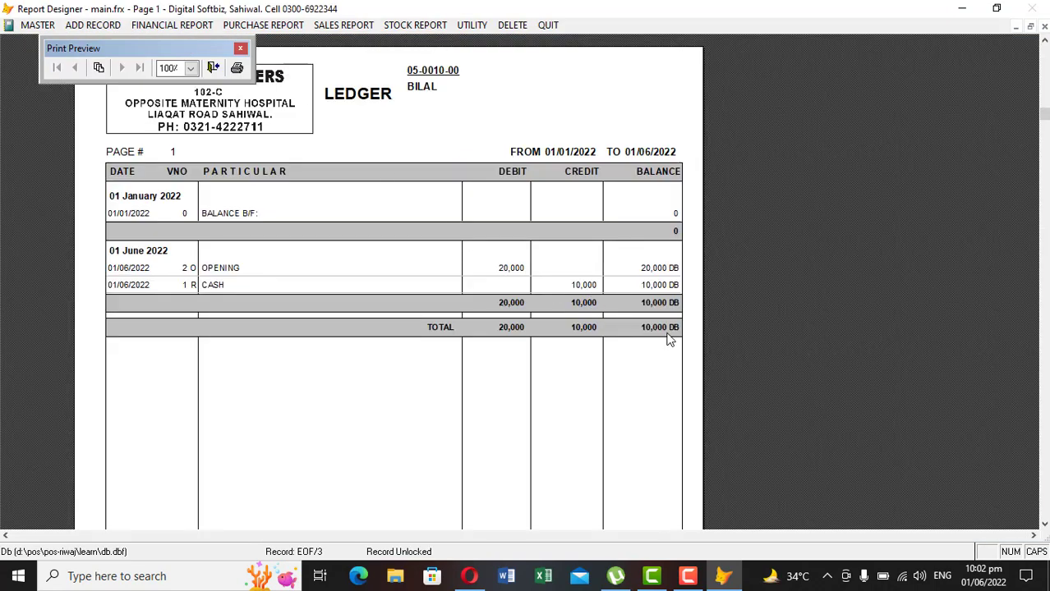
{"action": "key", "text": "Escape"}
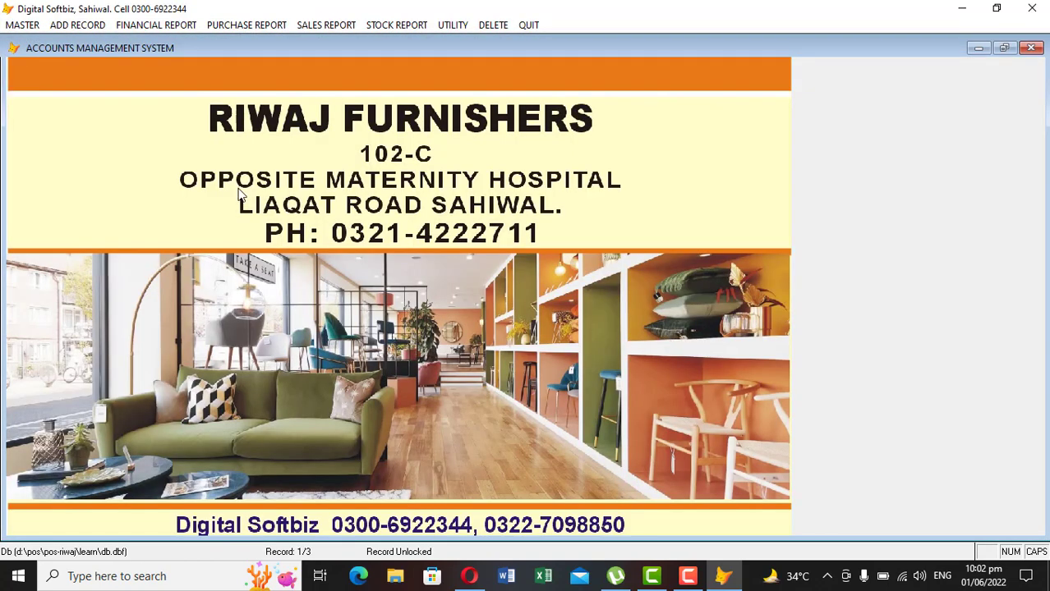
Start a cash payment voucher dated 01/06/2022 and choose the payable account in group 04 as the debited account
{"action": "left_click", "coordinate": [78, 24]}
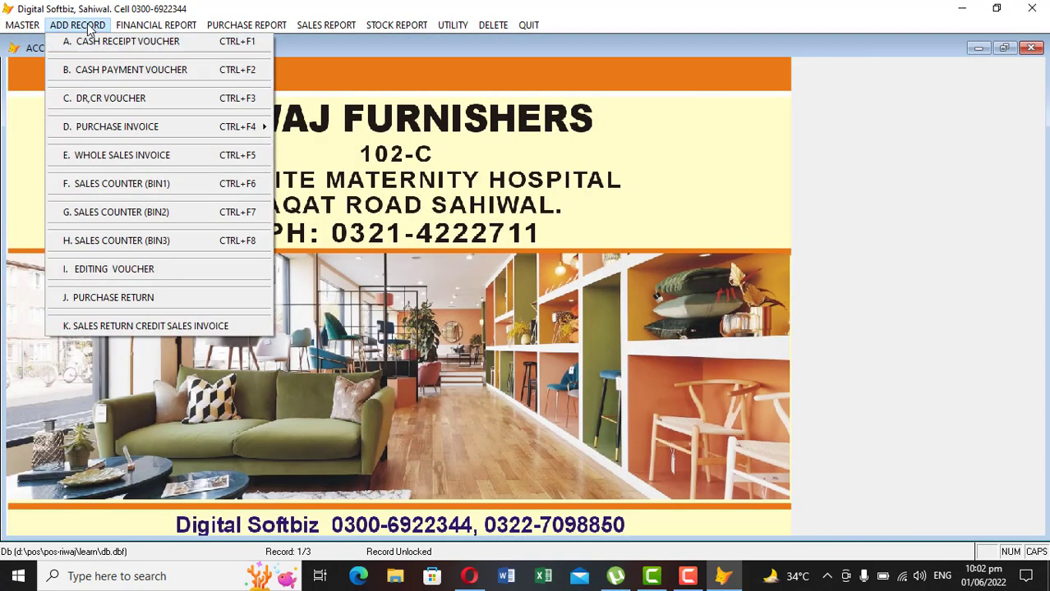
{"action": "left_click", "coordinate": [128, 73]}
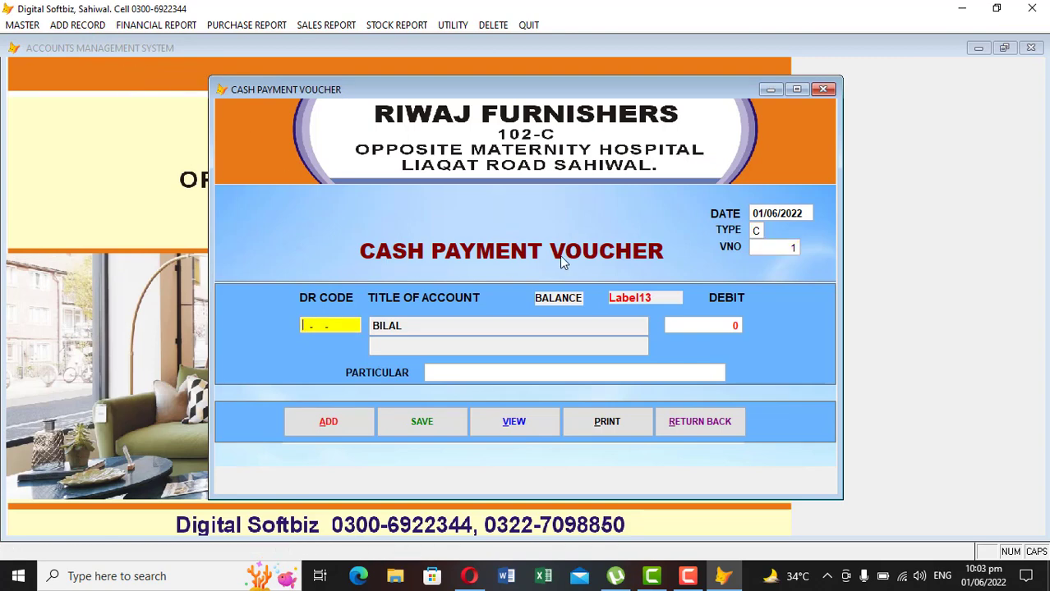
{"action": "key", "text": "Return"}
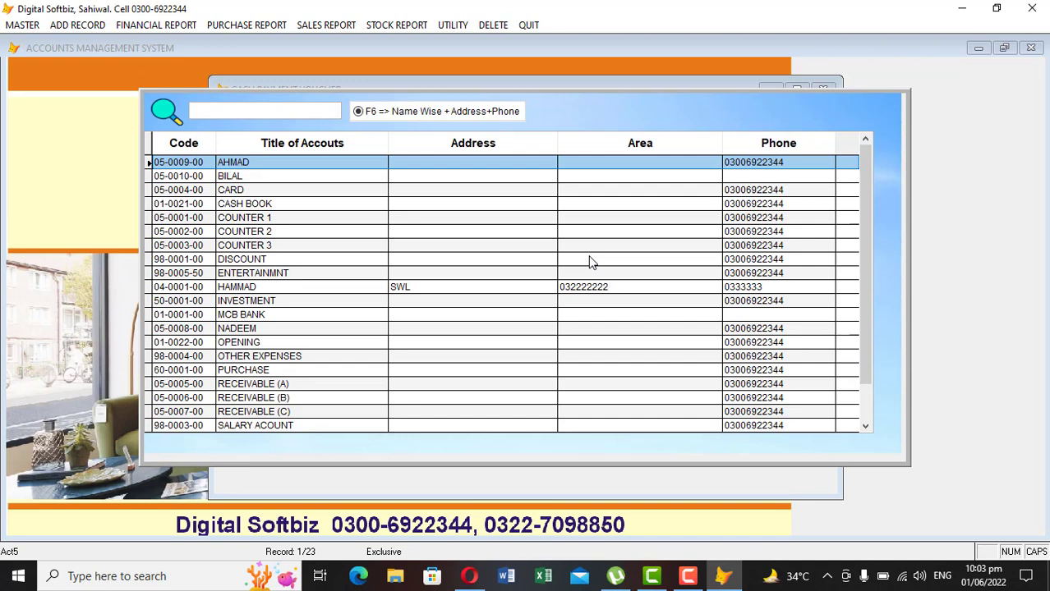
{"action": "type", "text": "a"}
{"action": "key", "text": "BackSpace"}
{"action": "type", "text": "ha"}
{"action": "key", "text": "Return"}
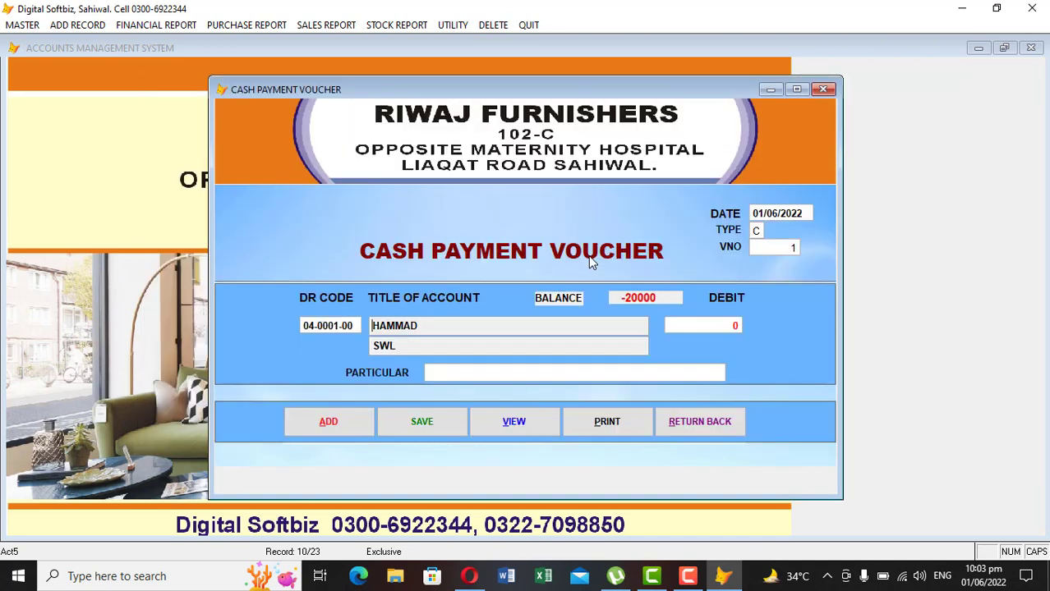
Enter a debit of 5,000 with the particular CASH on the payment voucher, save it, and leave the form
{"action": "key", "text": "Return"}
{"action": "type", "text": "5,00"}
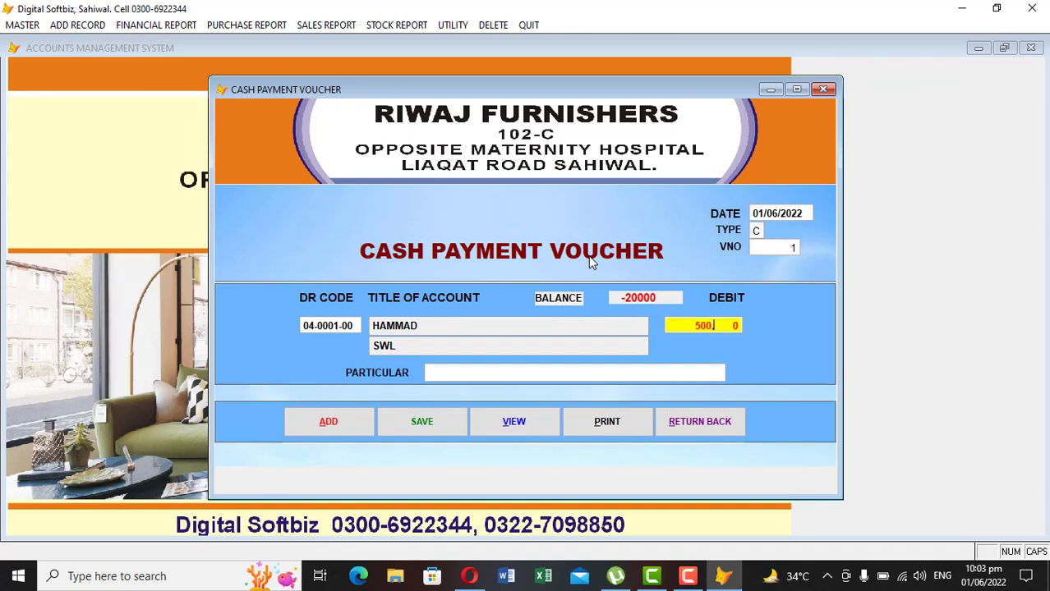
{"action": "type", "text": "0"}
{"action": "key", "text": "Return"}
{"action": "type", "text": "CASH"}
{"action": "key", "text": "Return"}
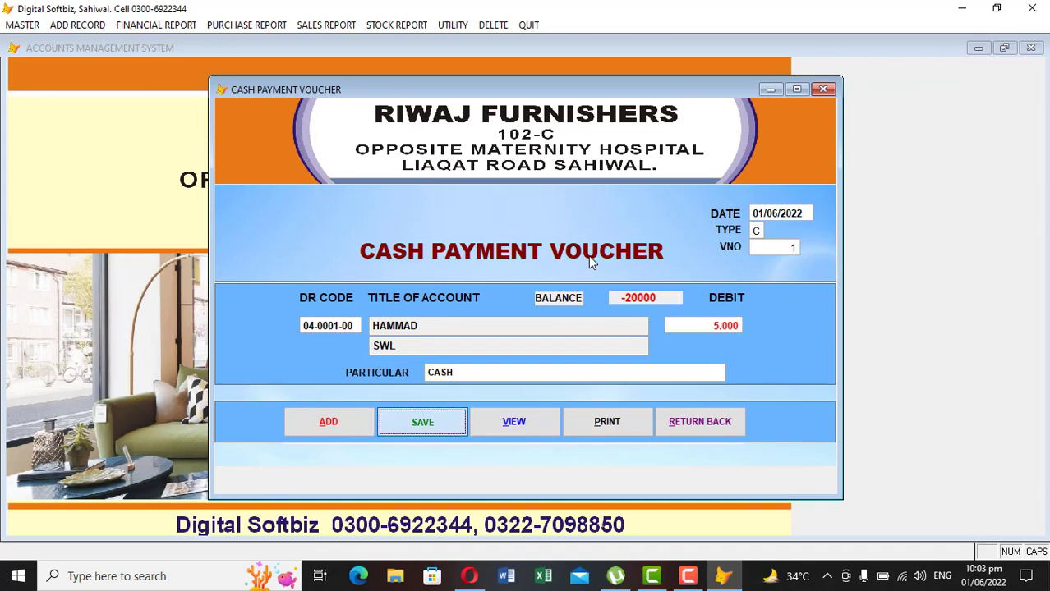
{"action": "key", "text": "Return"}
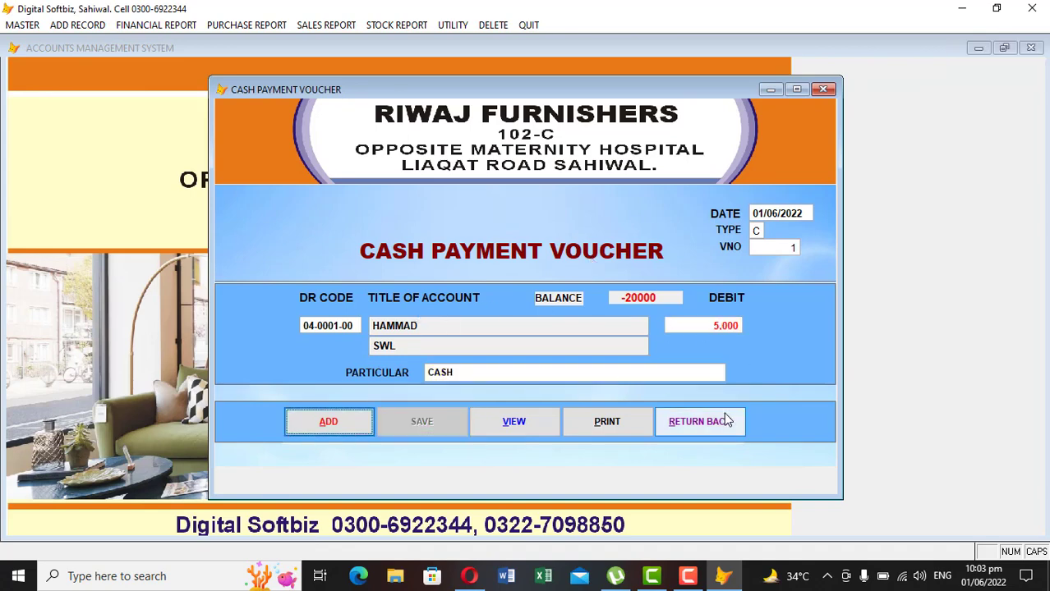
{"action": "left_click", "coordinate": [700, 421]}
Preview the cash book for 01/06/2022 to check the cash payment, then close the report
{"action": "left_click", "coordinate": [152, 29]}
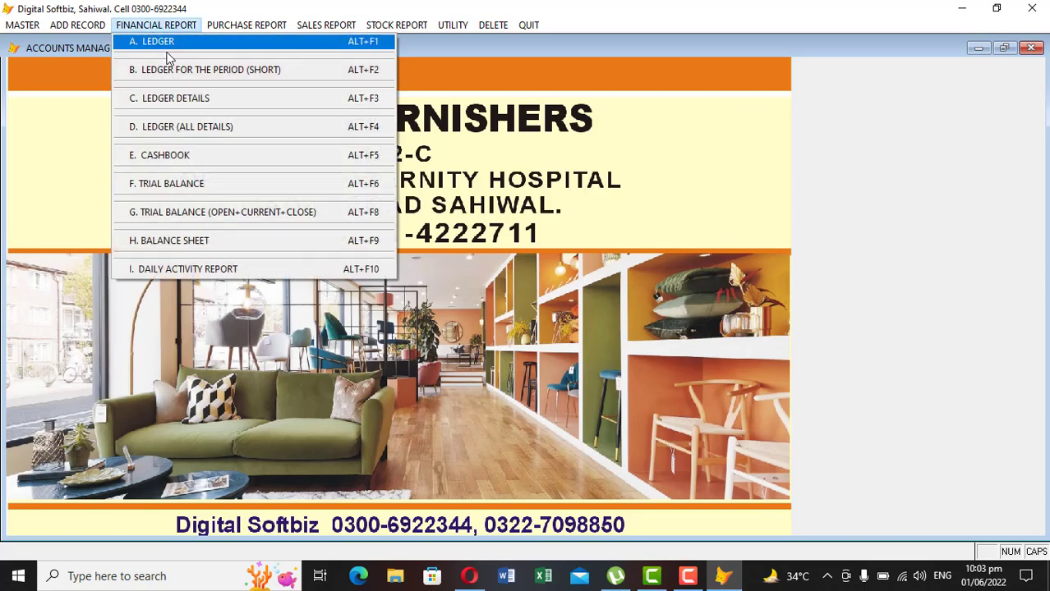
{"action": "left_click", "coordinate": [179, 158]}
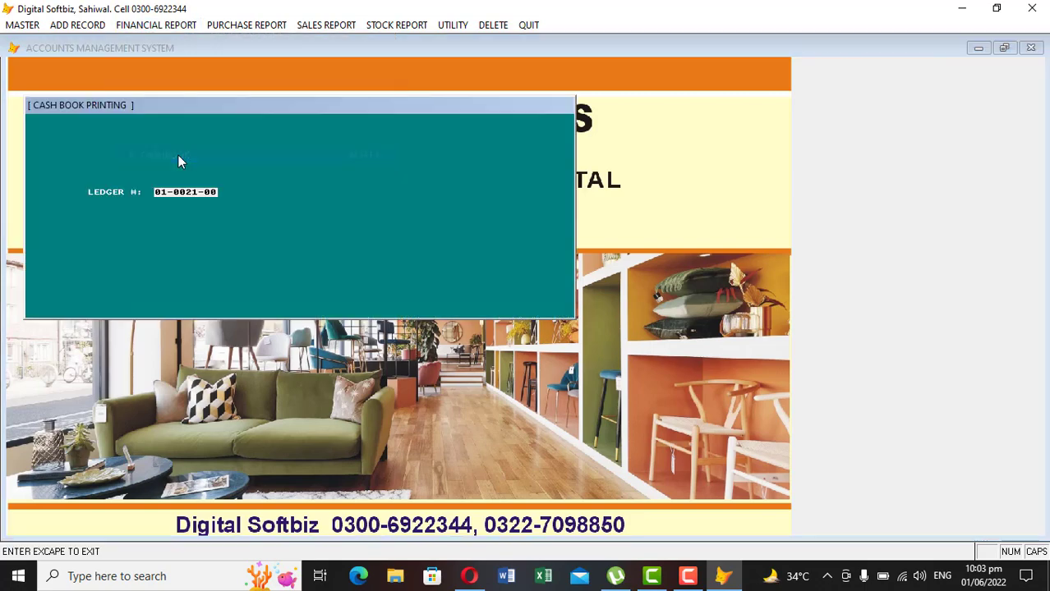
{"action": "key", "text": "Return"}
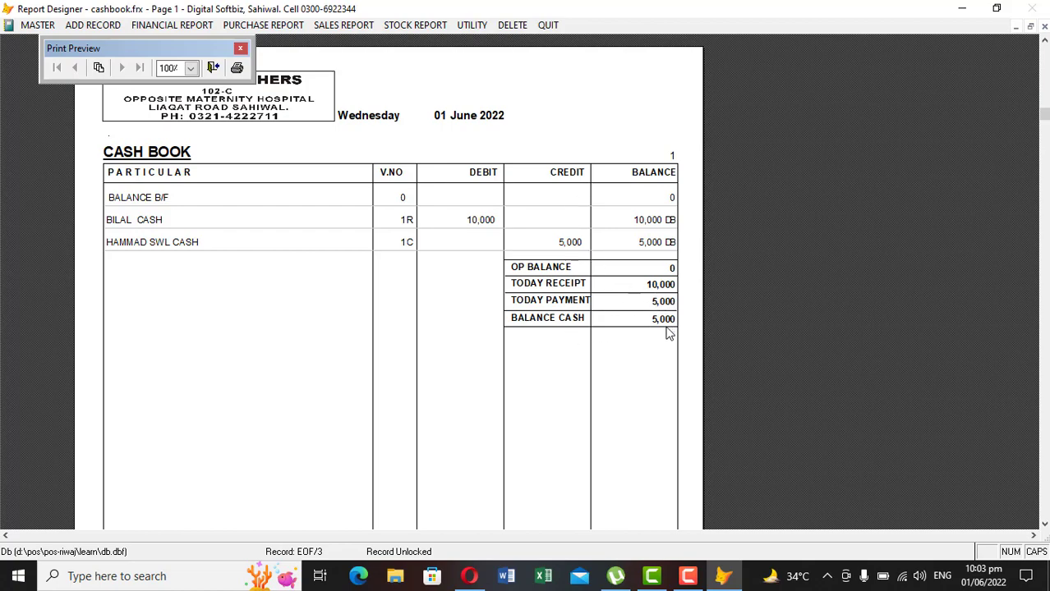
{"action": "key", "text": "Escape"}
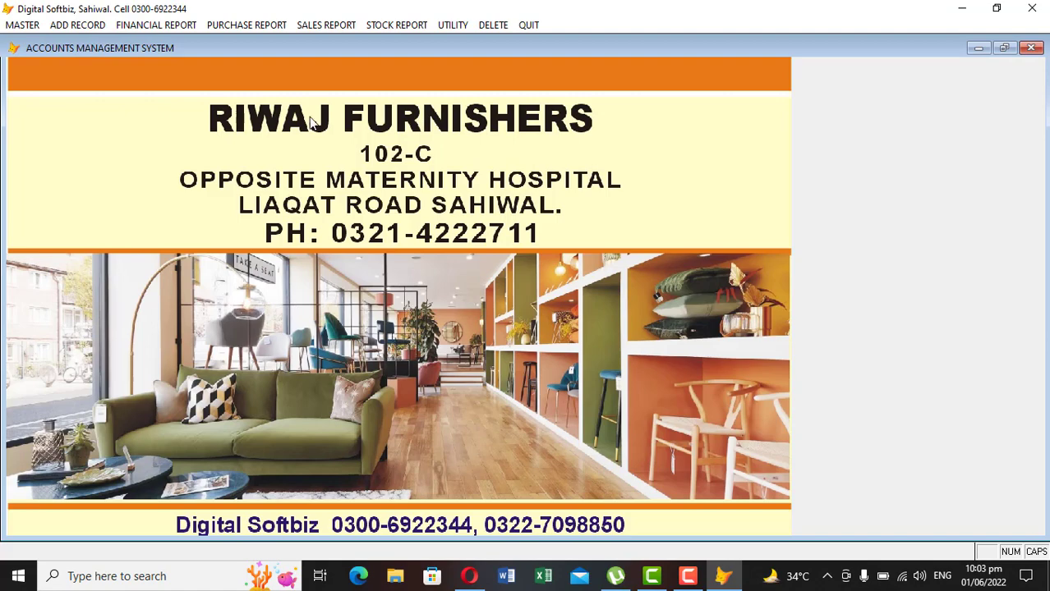
Preview the payable account's ledger for 01/01/2022 to 01/06/2022 to check the cash payment, then close the report
{"action": "left_click", "coordinate": [164, 24]}
{"action": "left_click", "coordinate": [170, 41]}
{"action": "key", "text": "Return"}
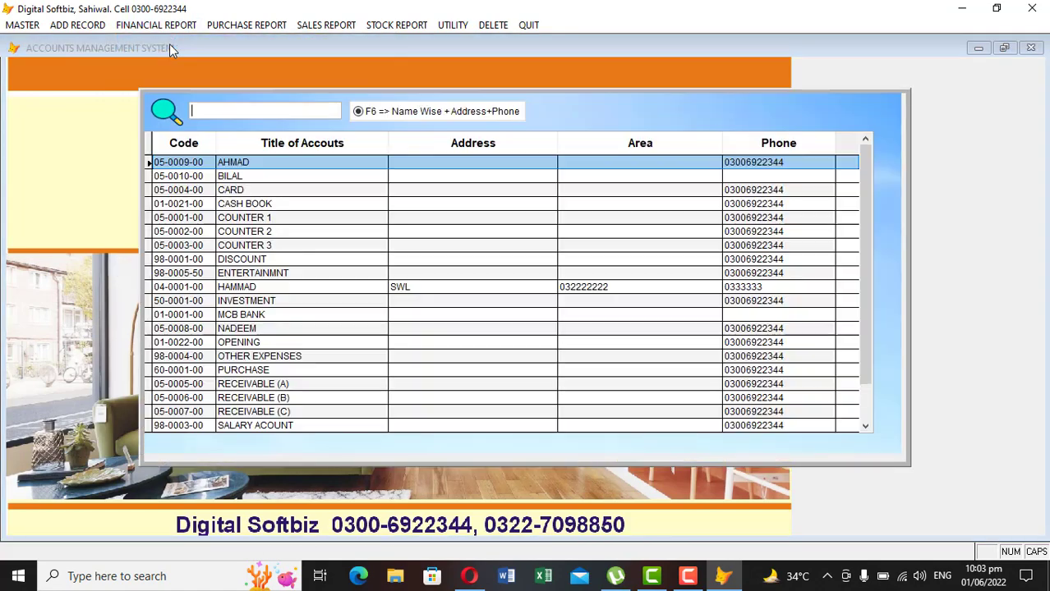
{"action": "type", "text": "HA"}
{"action": "key", "text": "Return"}
{"action": "key", "text": "Return"}
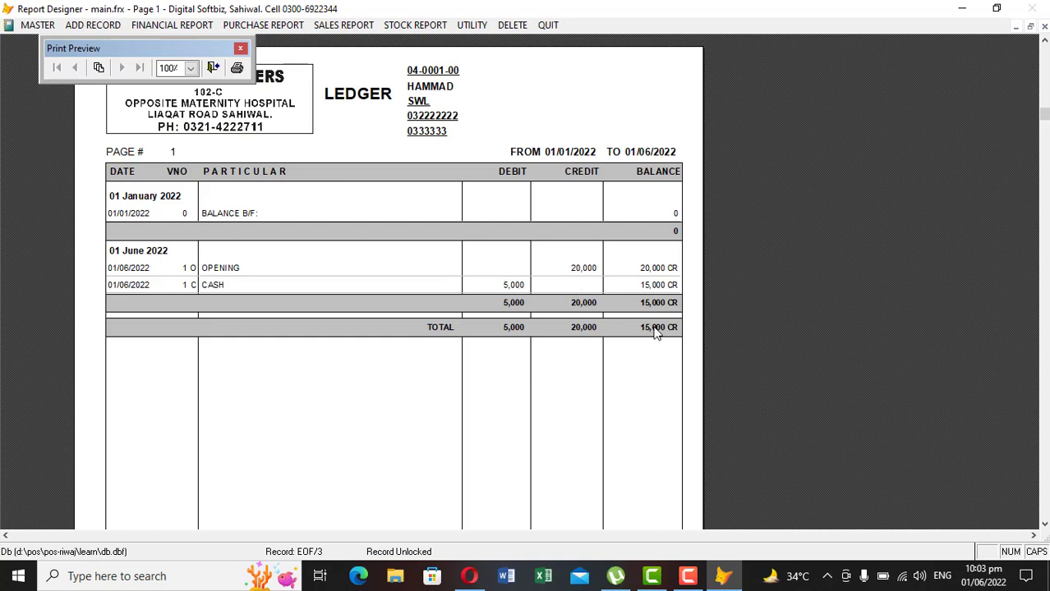
{"action": "key", "text": "Escape"}
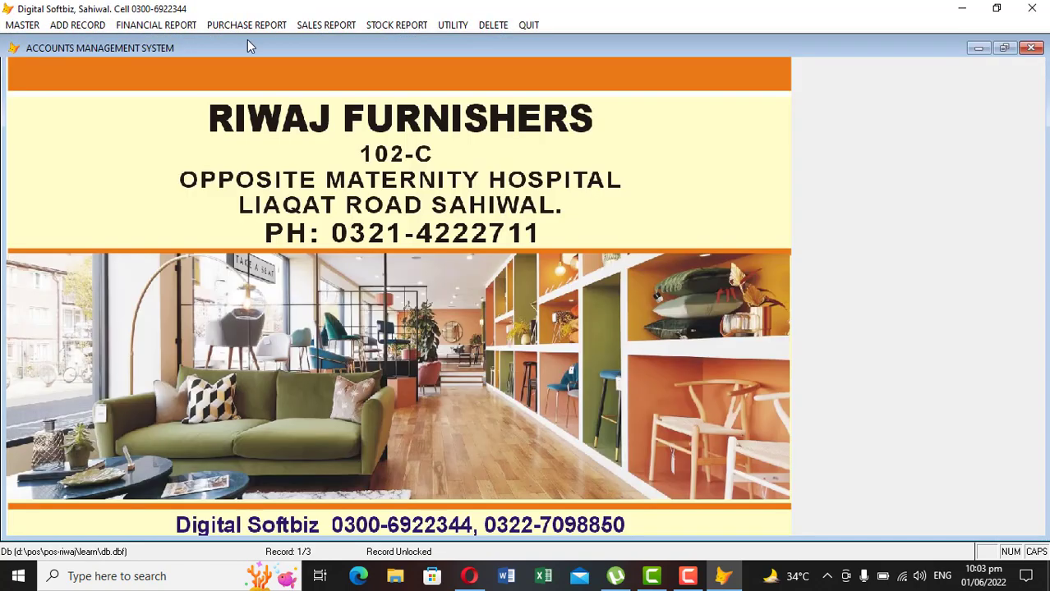
Start a debit/credit voucher dated 01/06/2022 with the payable account in group 04 as debit and MCB BANK as credit
{"action": "left_click", "coordinate": [92, 24]}
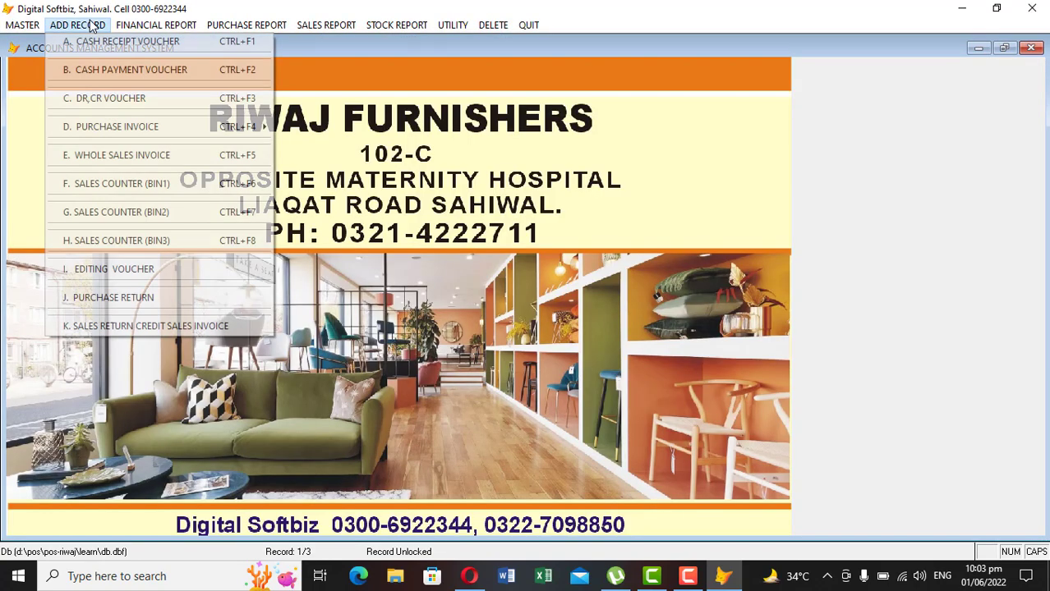
{"action": "left_click", "coordinate": [123, 102]}
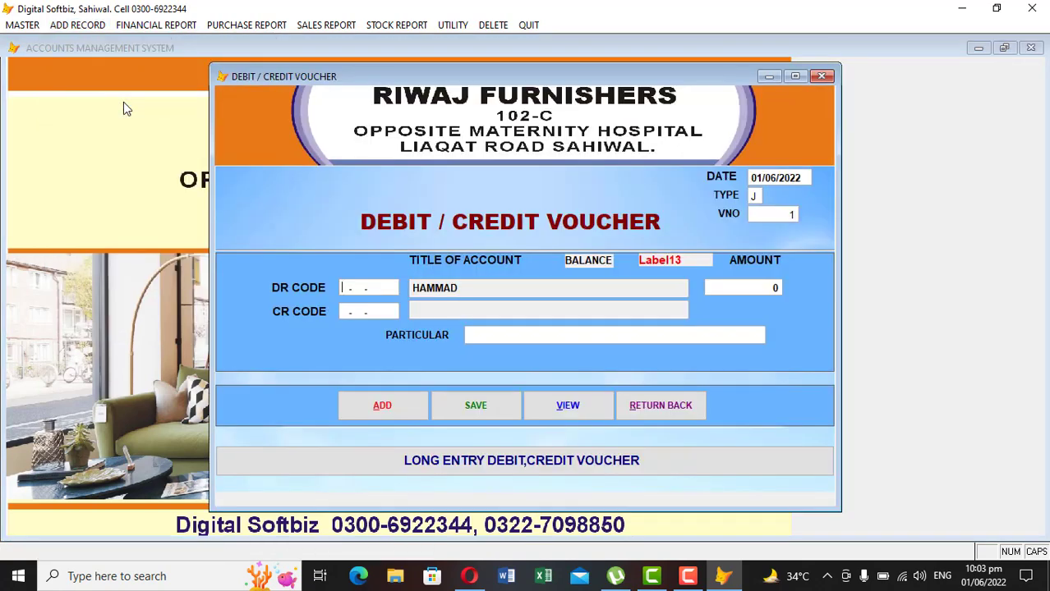
{"action": "key", "text": "Return"}
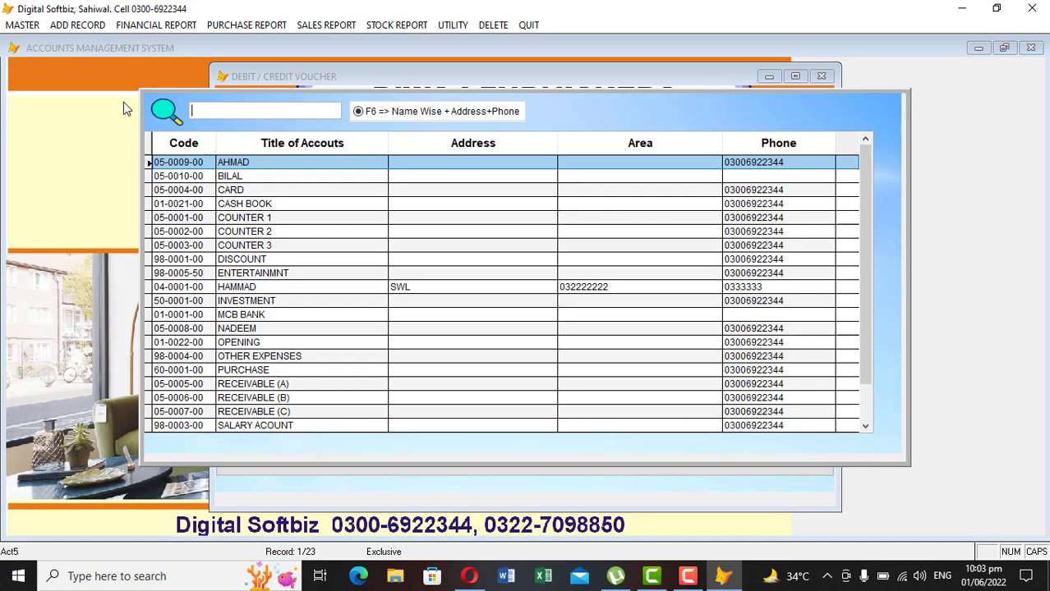
{"action": "type", "text": "HAMM"}
{"action": "key", "text": "Return"}
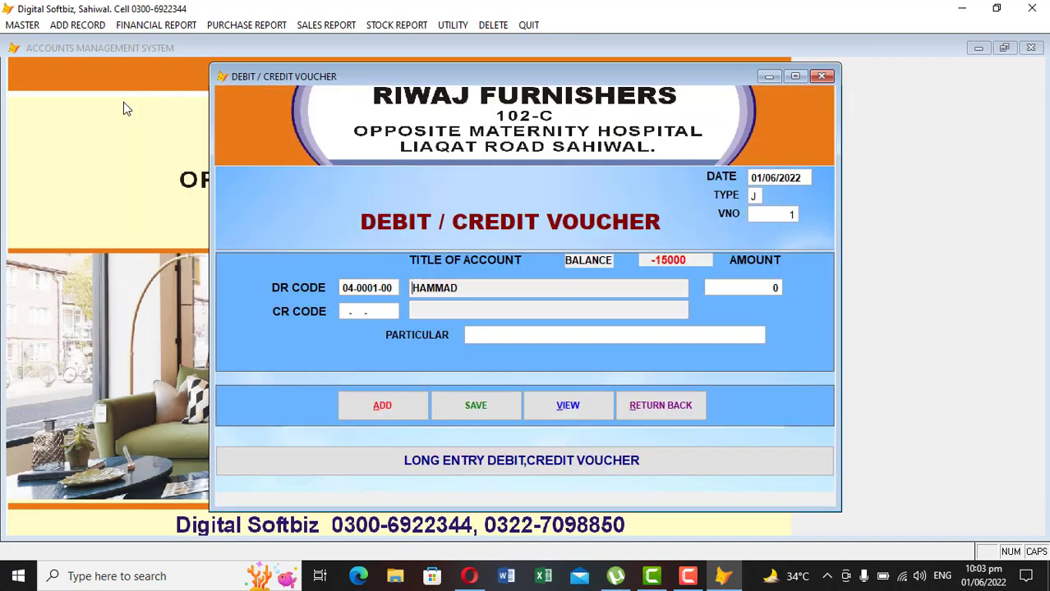
{"action": "key", "text": "Return"}
{"action": "type", "text": "MCB"}
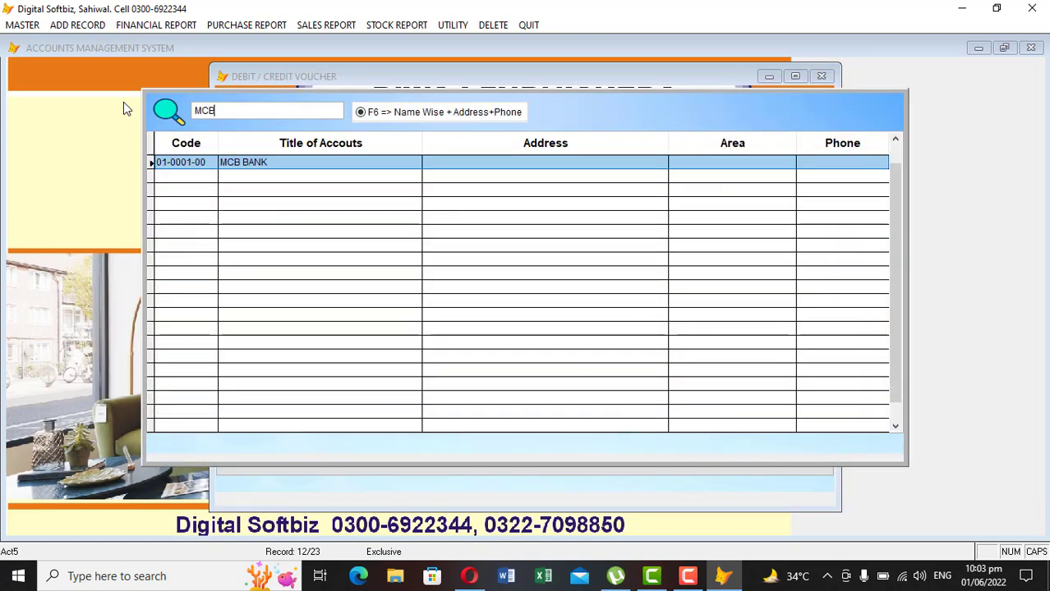
{"action": "key", "text": "Return"}
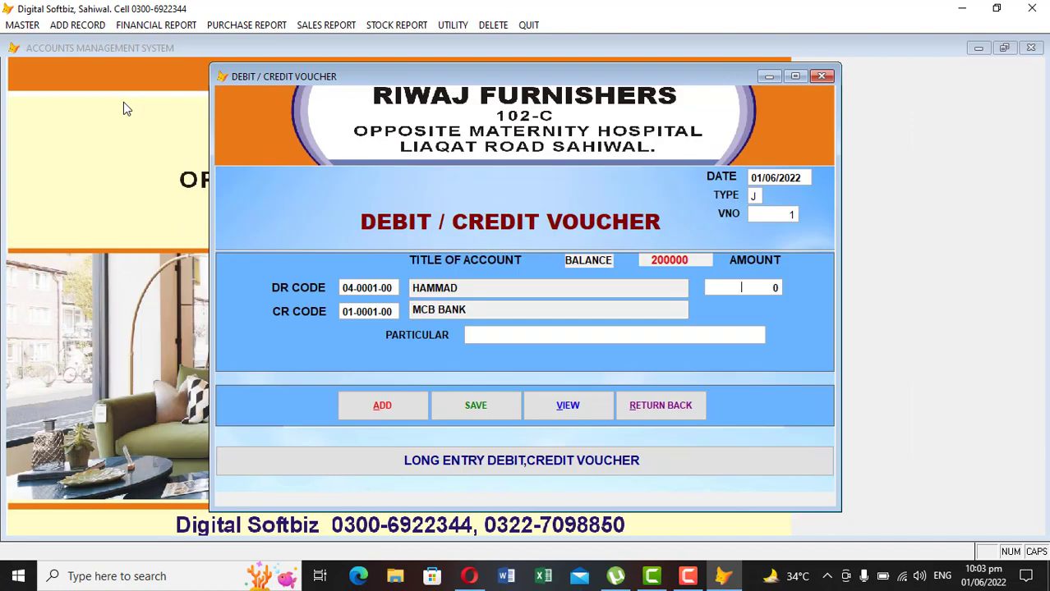
Enter 10,000 with the particular ONLINE / BY CHEQUE and the cheque number on the debit/credit voucher, save it, and leave the form
{"action": "type", "text": "10,000"}
{"action": "key", "text": "Return"}
{"action": "type", "text": "ONLINE / BY CHEQU"}
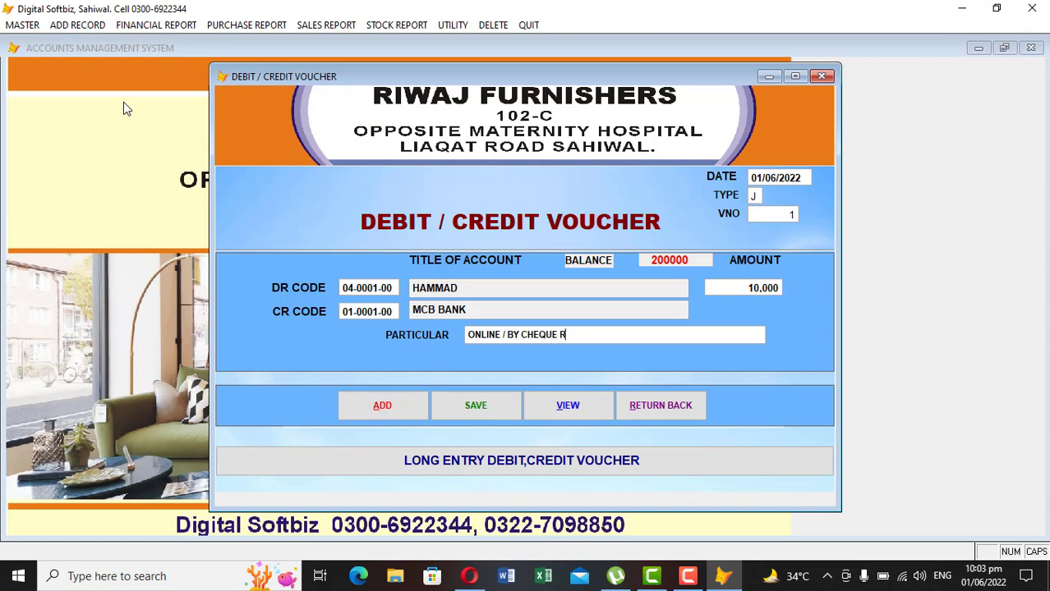
{"action": "type", "text": "E #@3213123"}
{"action": "key", "text": "Return"}
{"action": "key", "text": "Return"}
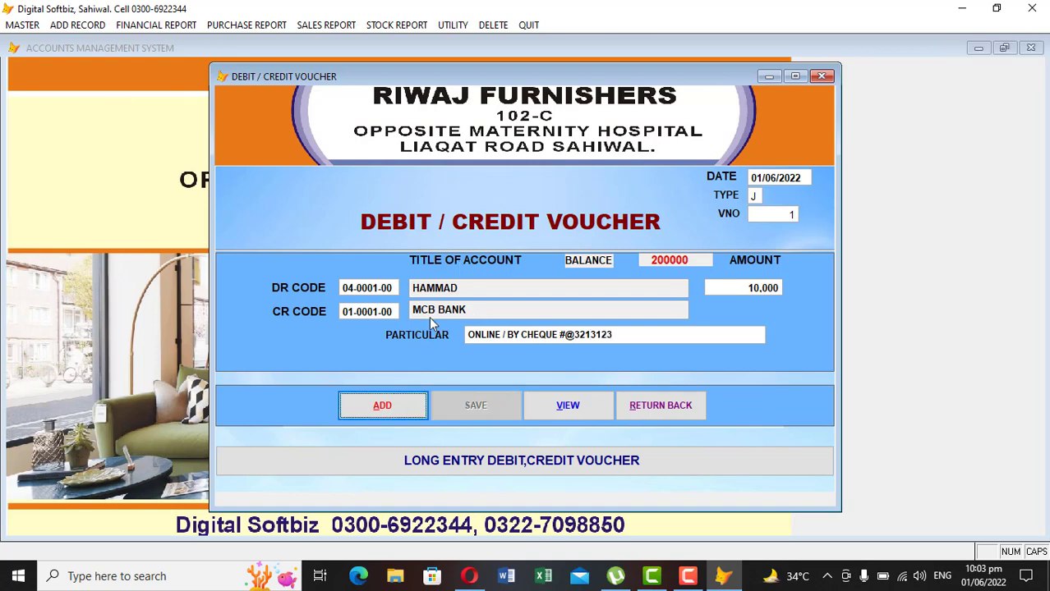
{"action": "left_click", "coordinate": [665, 405]}
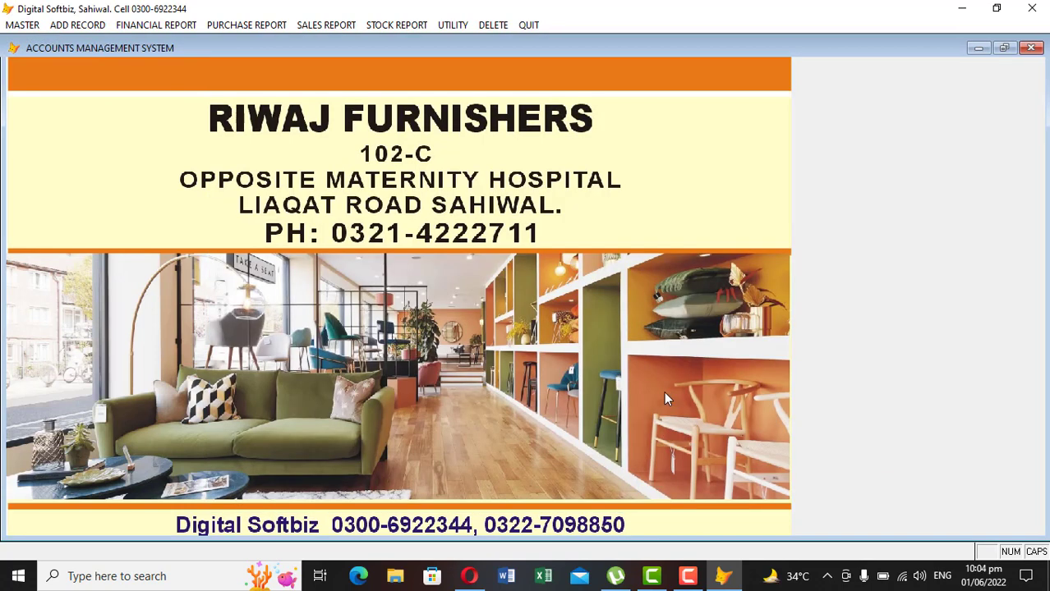
Preview the 01/06/2022 cash book again to check it after the bank payment voucher, then close the report
{"action": "left_click", "coordinate": [155, 25]}
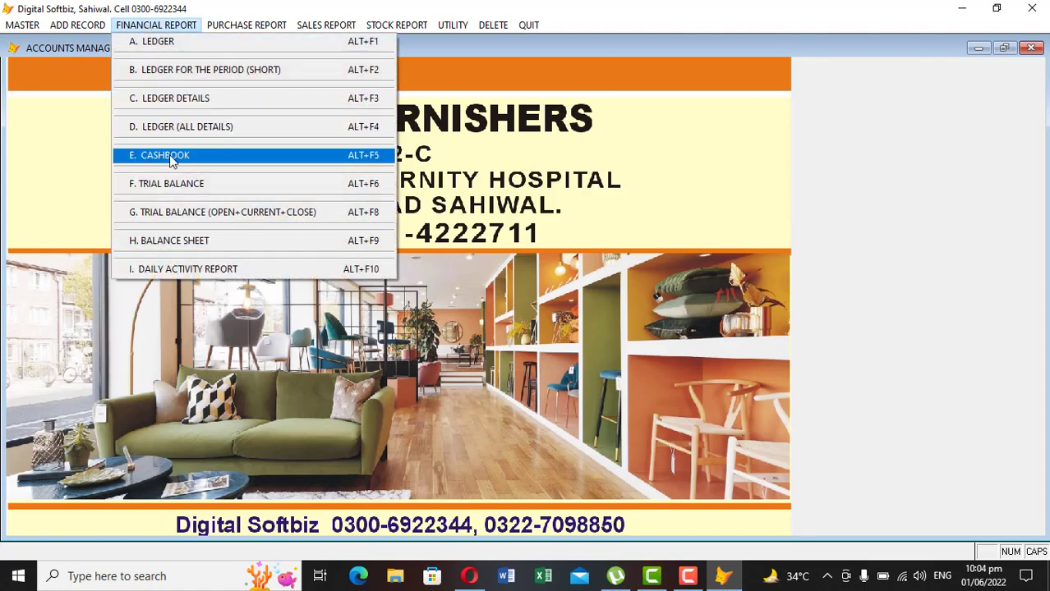
{"action": "left_click", "coordinate": [170, 155]}
{"action": "key", "text": "Return"}
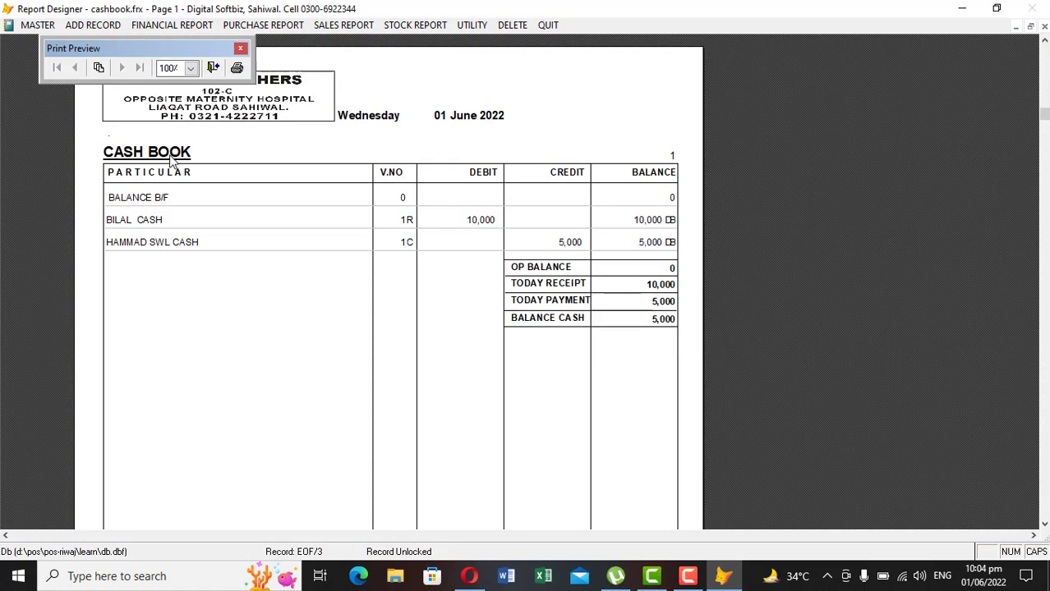
{"action": "key", "text": "Escape"}
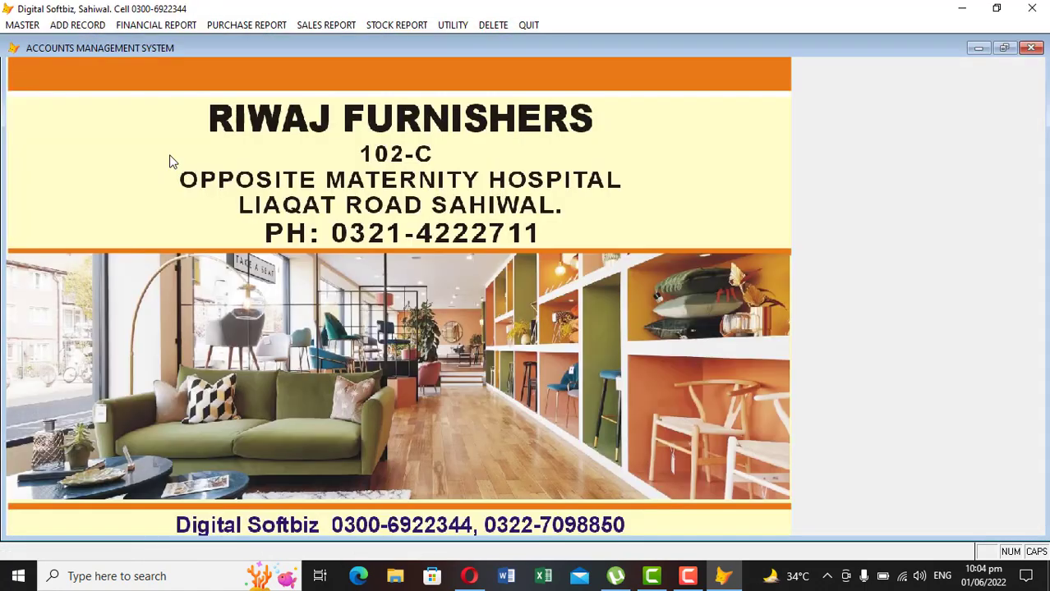
Preview the MCB BANK ledger for 01/01/2022 to 01/06/2022 to check the bank payment, then close the report
{"action": "left_click", "coordinate": [171, 26]}
{"action": "left_click", "coordinate": [173, 41]}
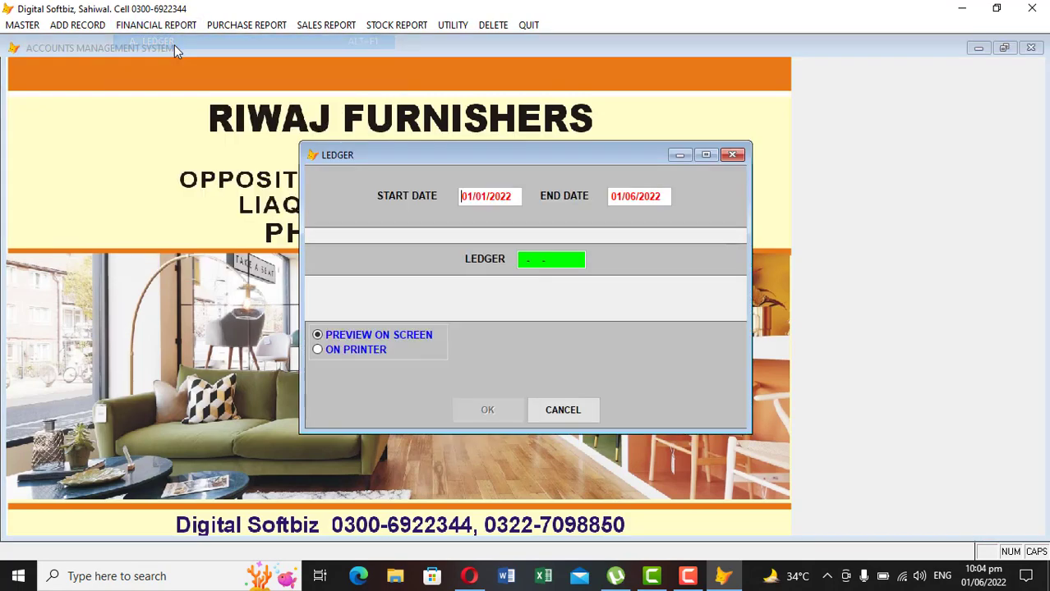
{"action": "key", "text": "Return"}
{"action": "type", "text": "MCB"}
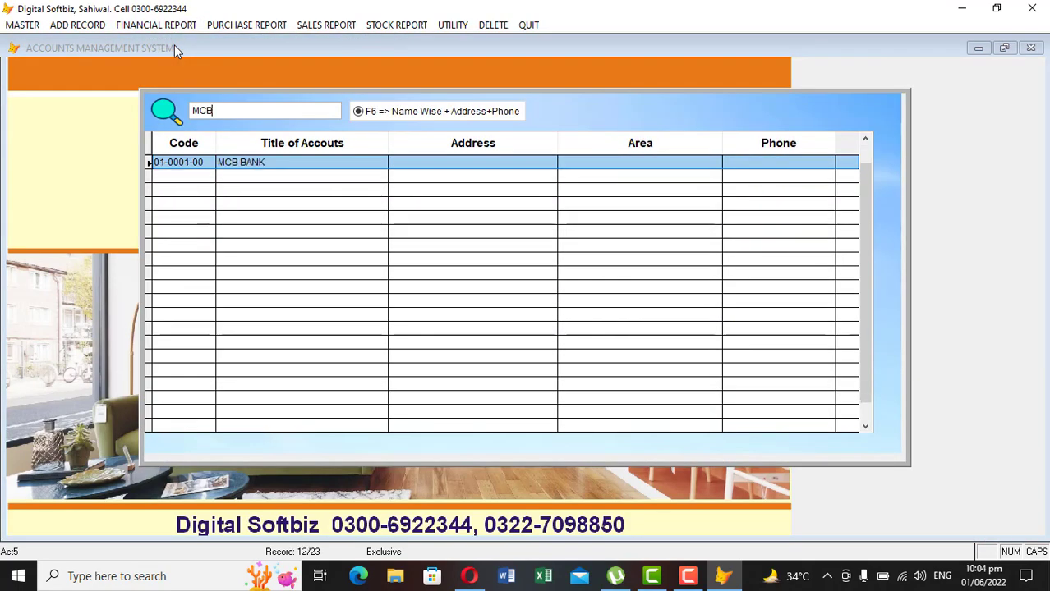
{"action": "key", "text": "Return"}
{"action": "key", "text": "Return"}
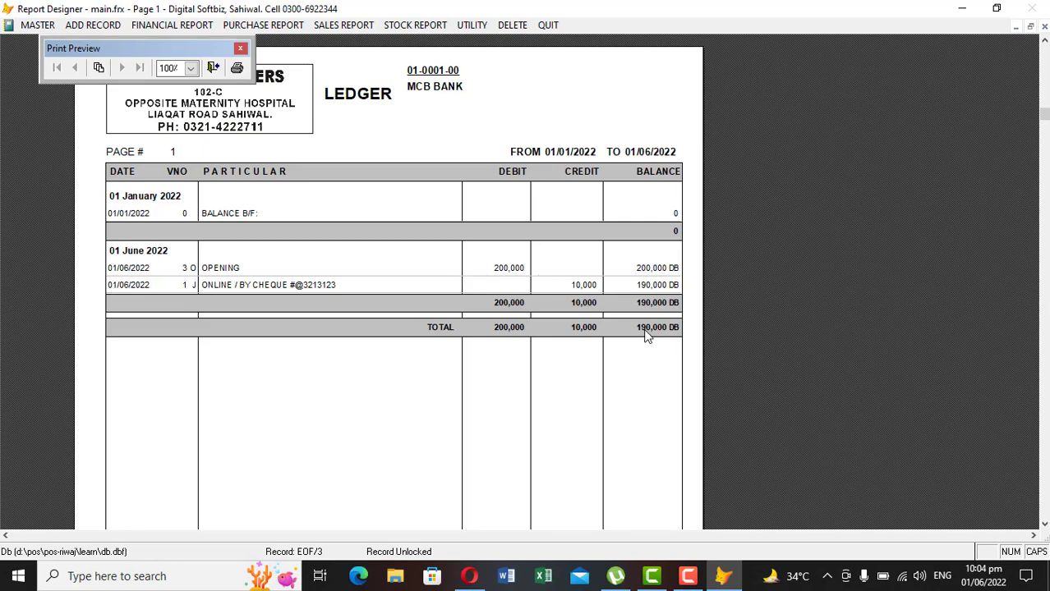
{"action": "key", "text": "Escape"}
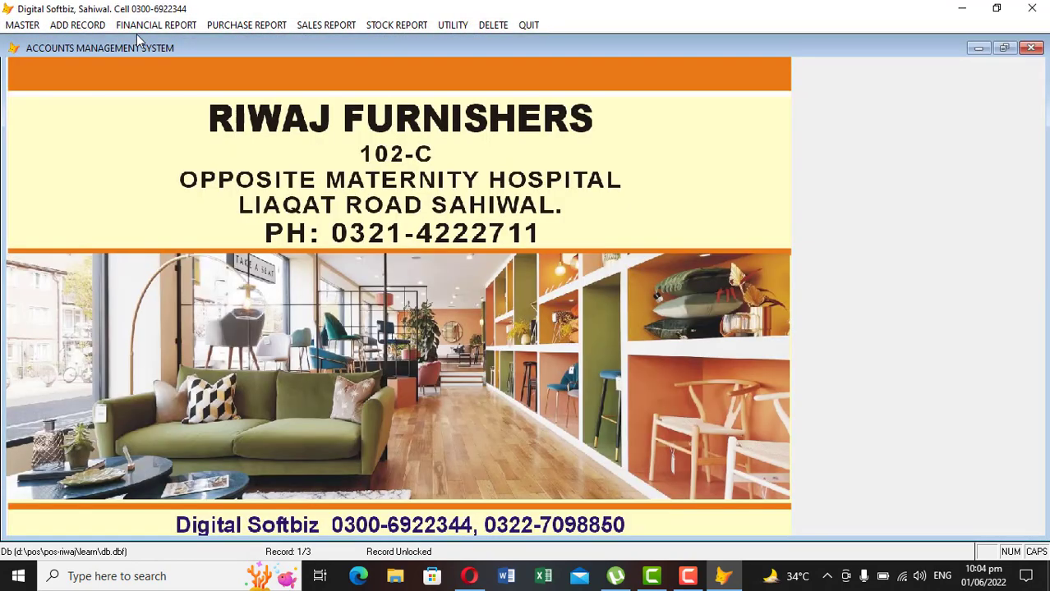
View the full company list in the master company profile, abandoning the new company entry, and leave the form
{"action": "left_click", "coordinate": [66, 26]}
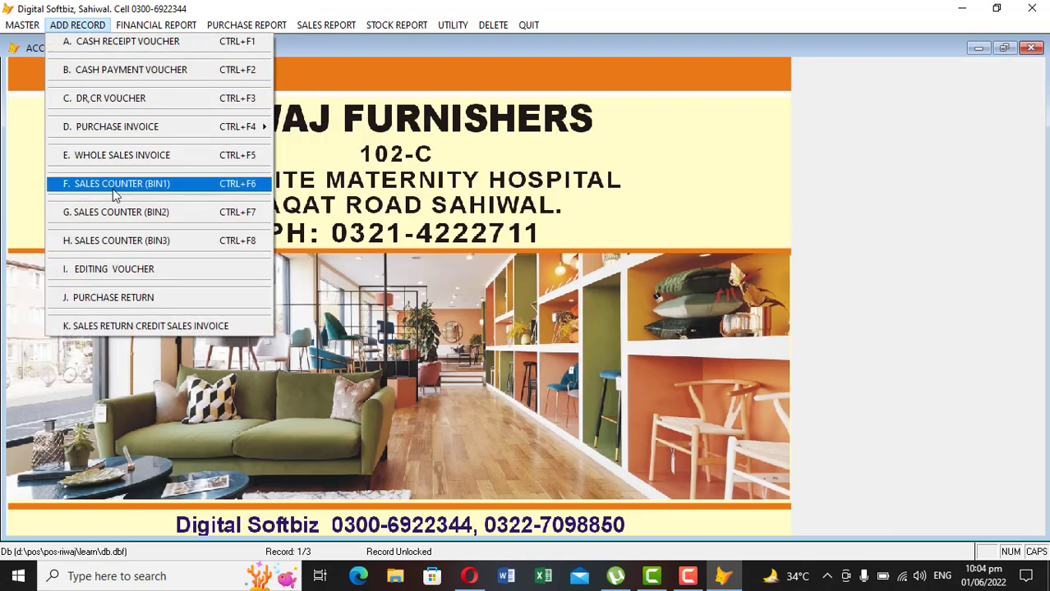
{"action": "mouse_move", "coordinate": [4, 18]}
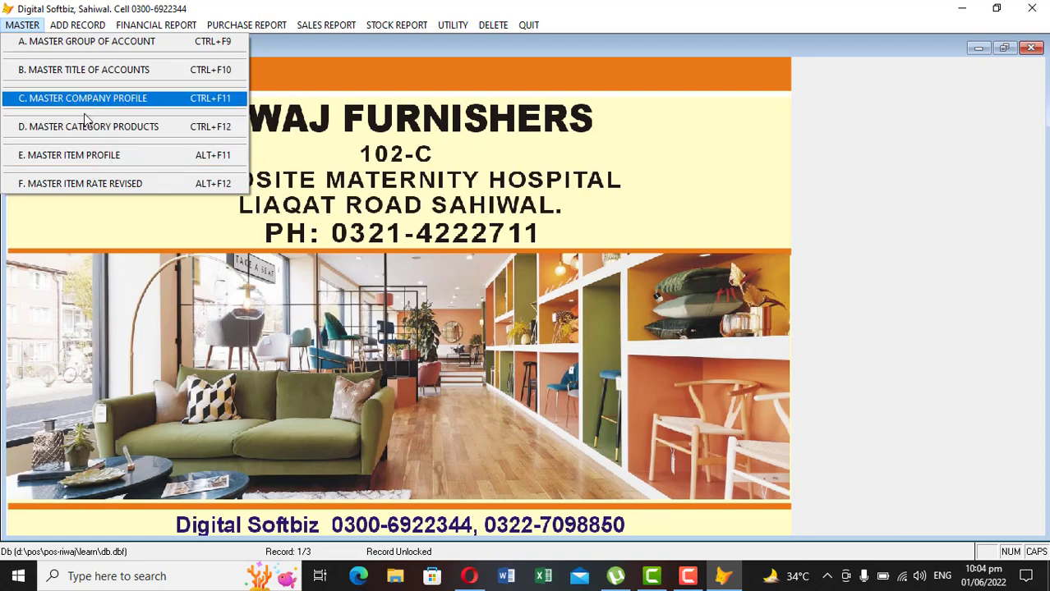
{"action": "left_click", "coordinate": [119, 101]}
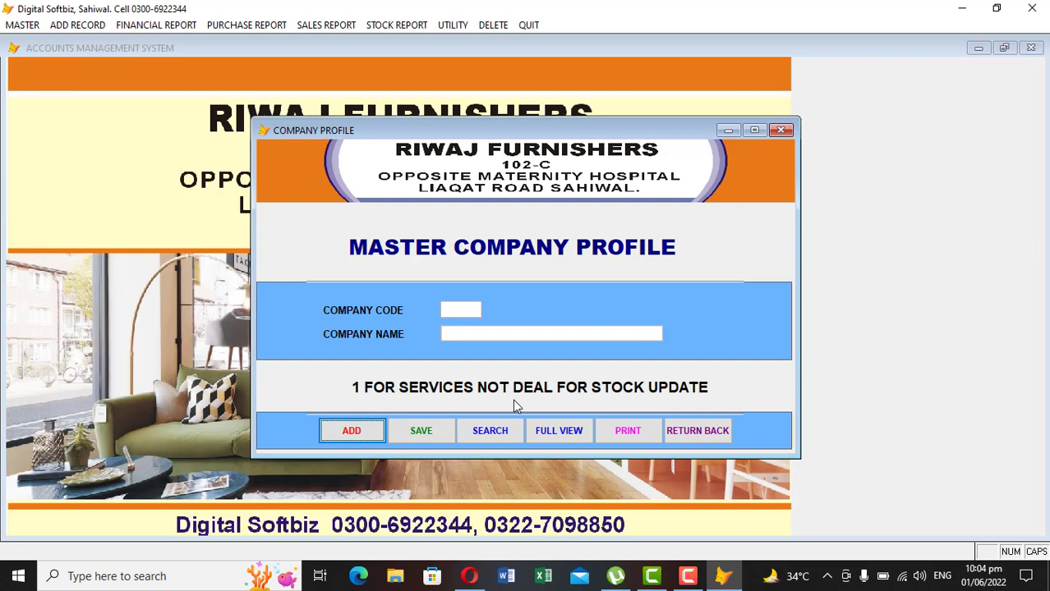
{"action": "left_click", "coordinate": [351, 432]}
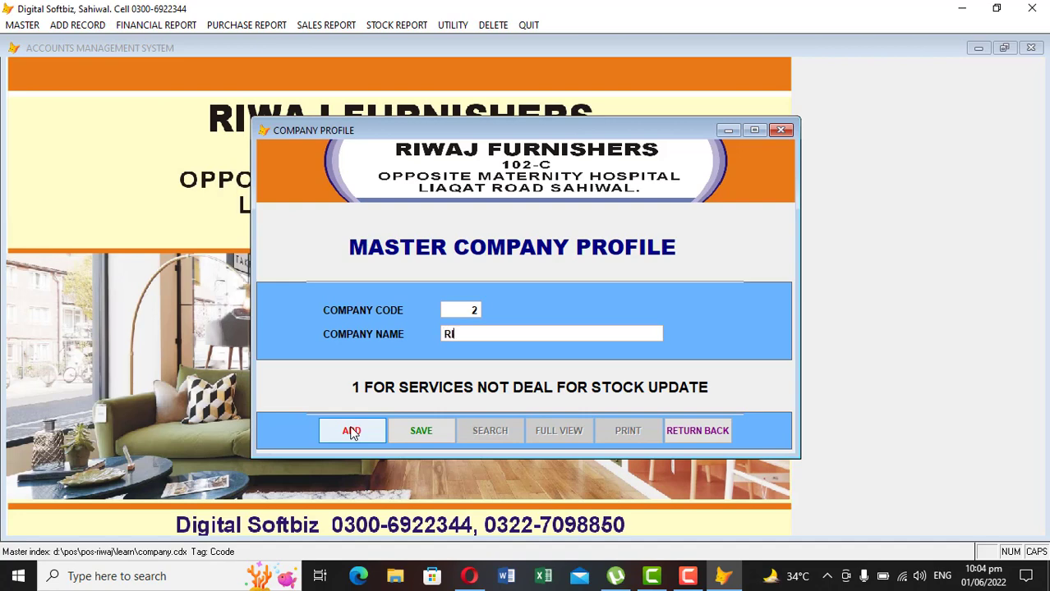
{"action": "left_click", "coordinate": [697, 432]}
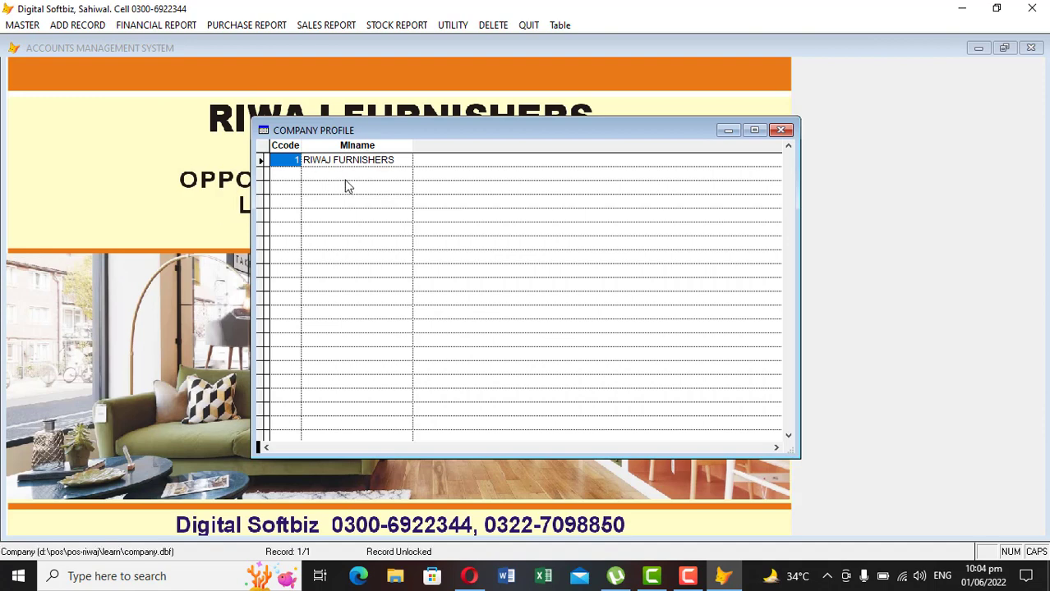
{"action": "key", "text": "Escape"}
{"action": "left_click", "coordinate": [695, 429]}
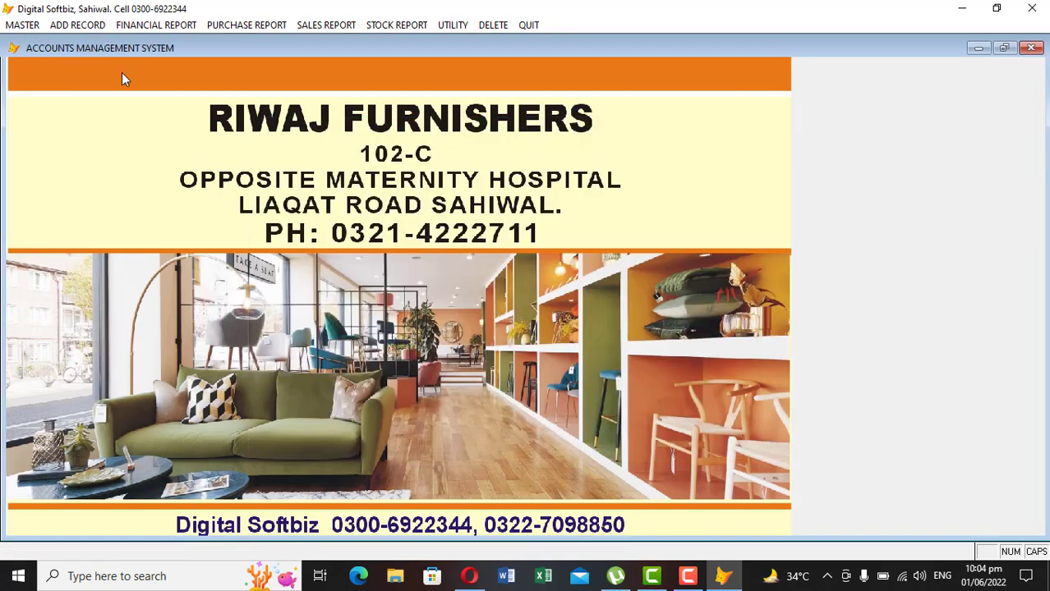
View the full list of product categories in the category master, then leave the form
{"action": "left_click", "coordinate": [25, 25]}
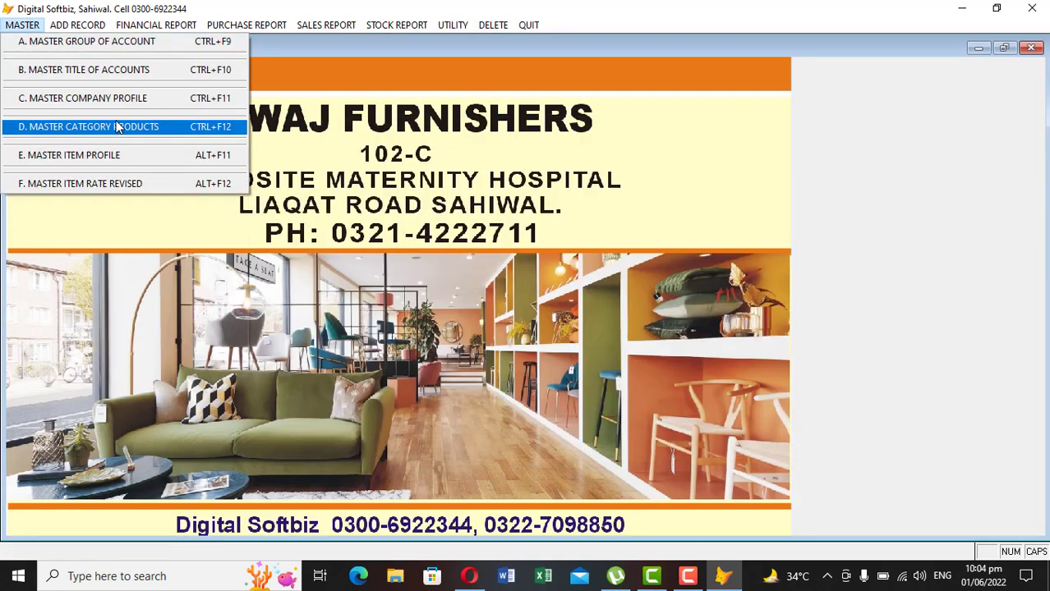
{"action": "left_click", "coordinate": [116, 126]}
{"action": "left_click", "coordinate": [552, 395]}
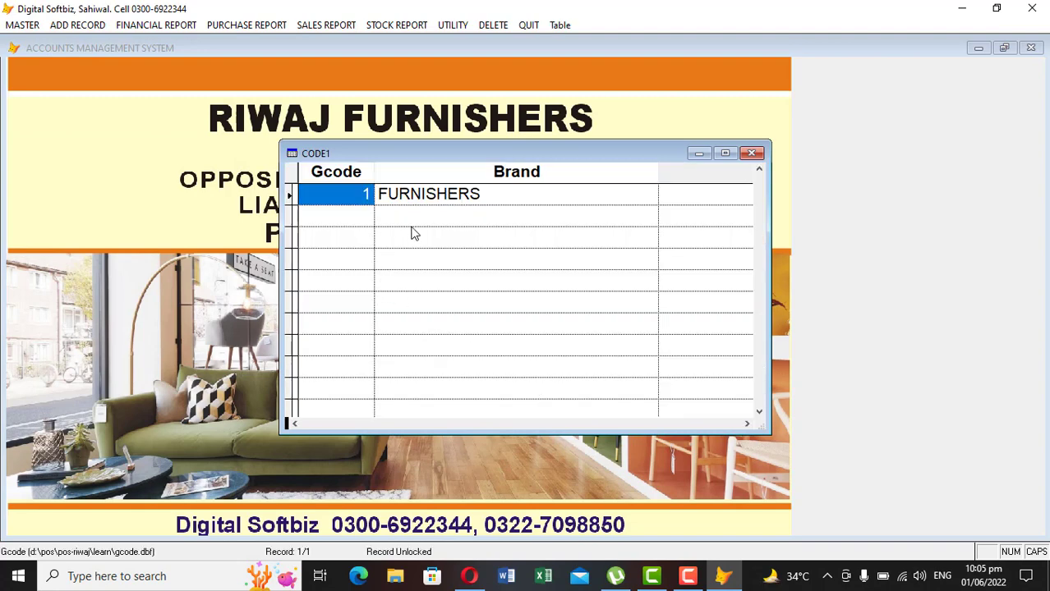
{"action": "key", "text": "Escape"}
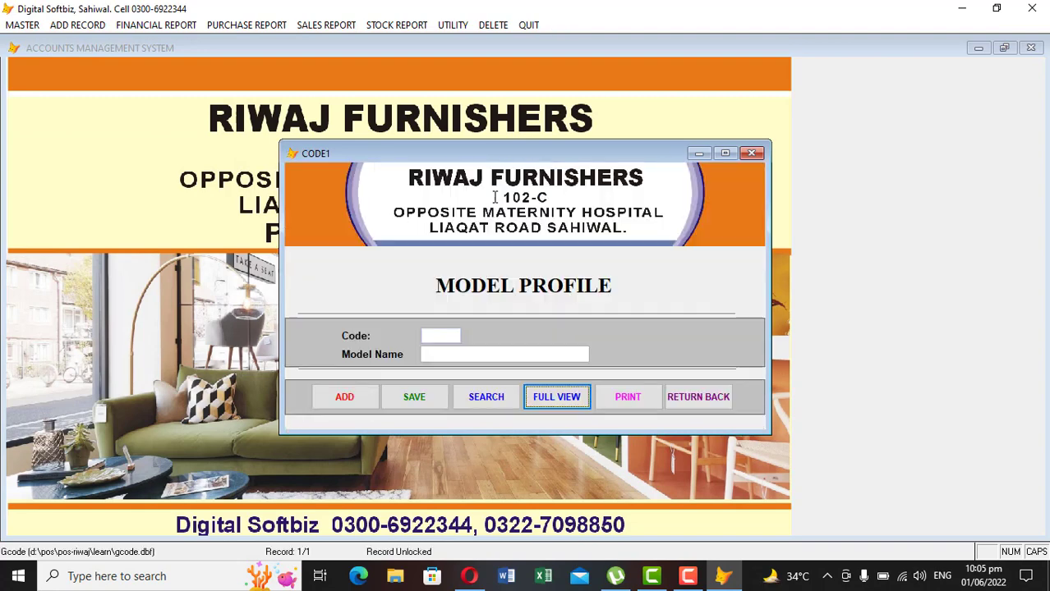
{"action": "left_click", "coordinate": [698, 397]}
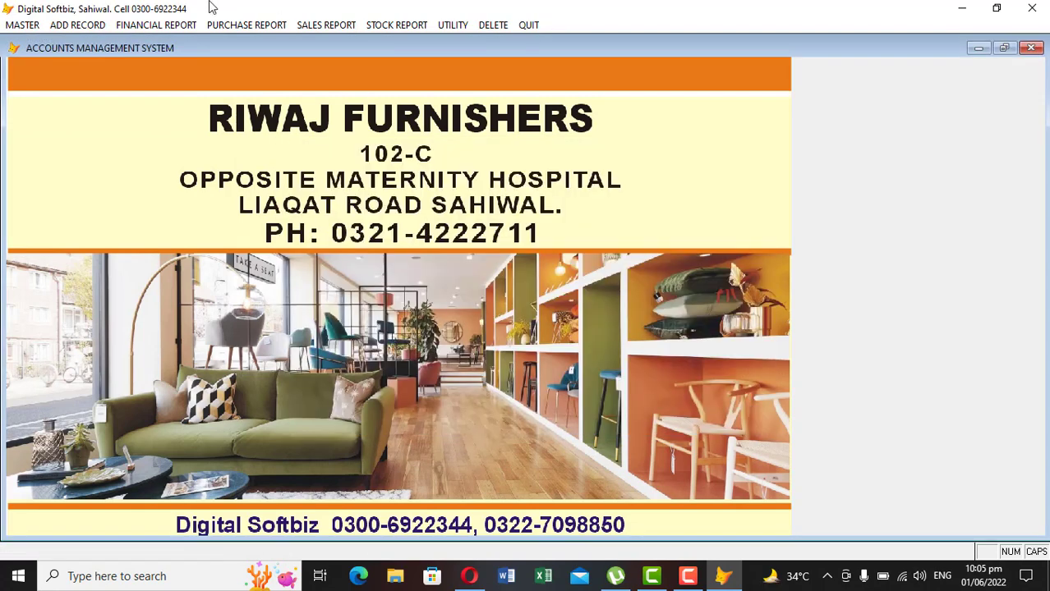
Add a product category named TABLES in the category master, correcting its misspelled name, and save it
{"action": "left_click", "coordinate": [22, 25]}
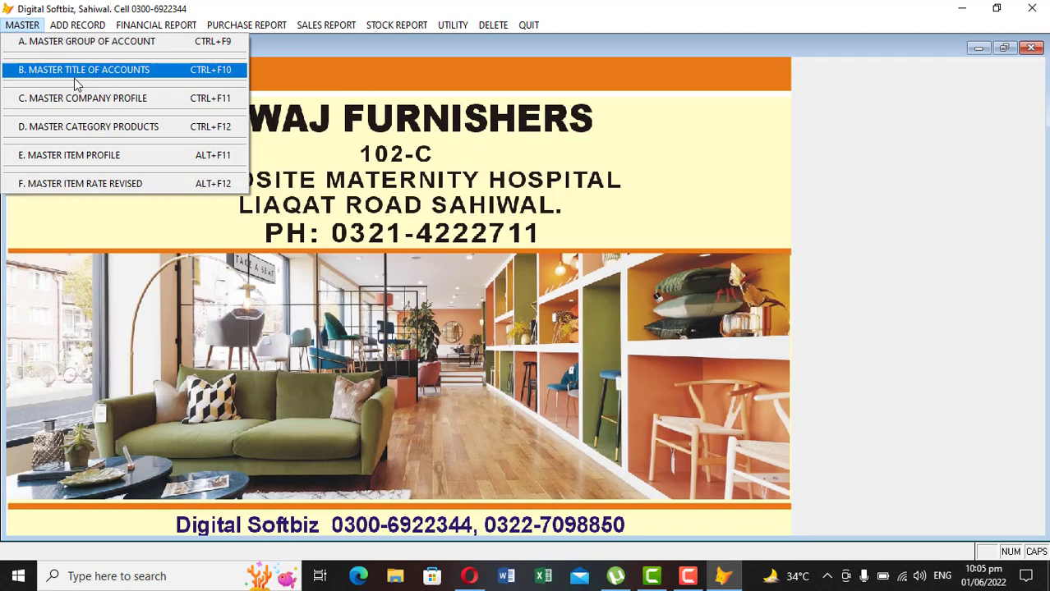
{"action": "left_click", "coordinate": [86, 127]}
{"action": "left_click", "coordinate": [345, 399]}
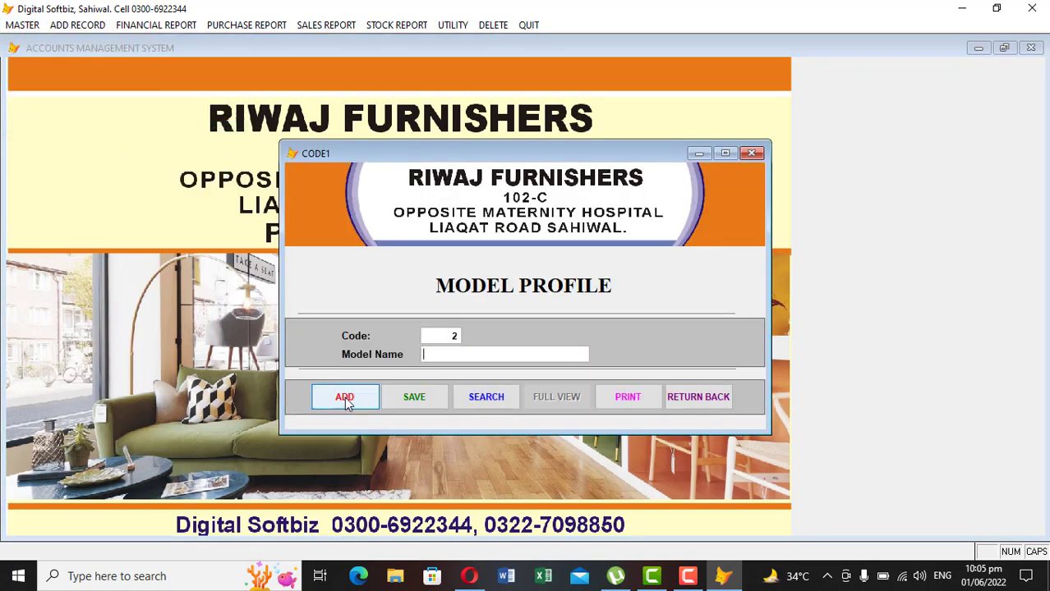
{"action": "type", "text": "TALES"}
{"action": "key", "text": "Tab"}
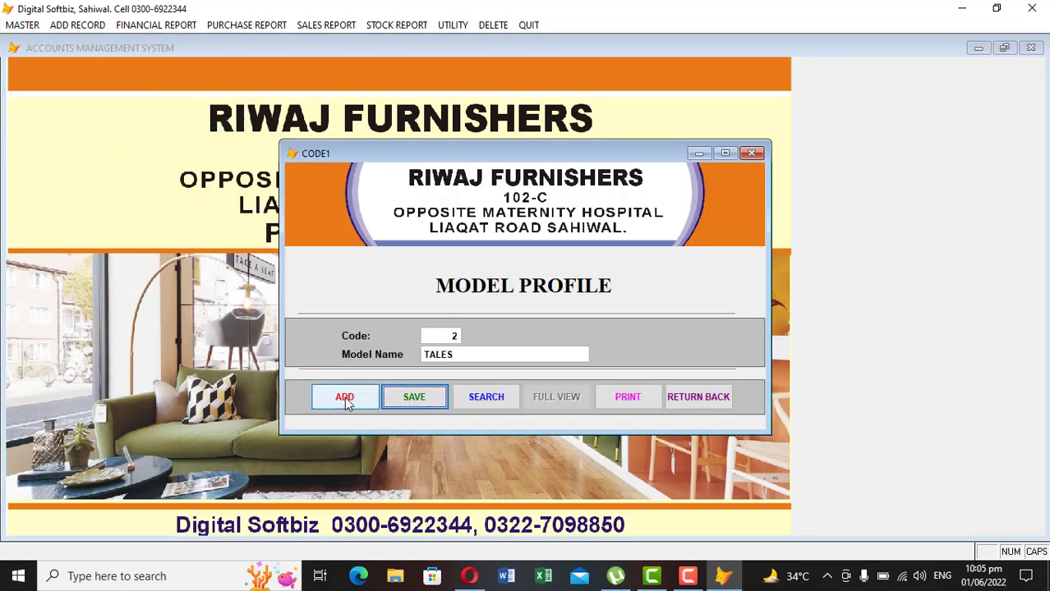
{"action": "key", "text": "Return"}
{"action": "key", "text": "shift+End"}
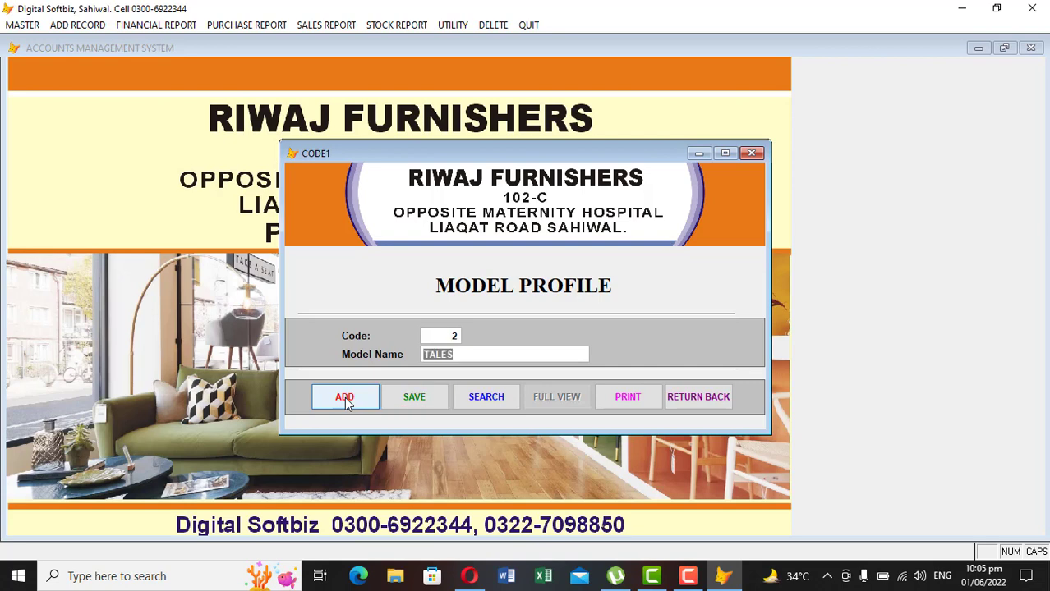
{"action": "type", "text": "TABLES"}
{"action": "key", "text": "Tab"}
{"action": "key", "text": "Return"}
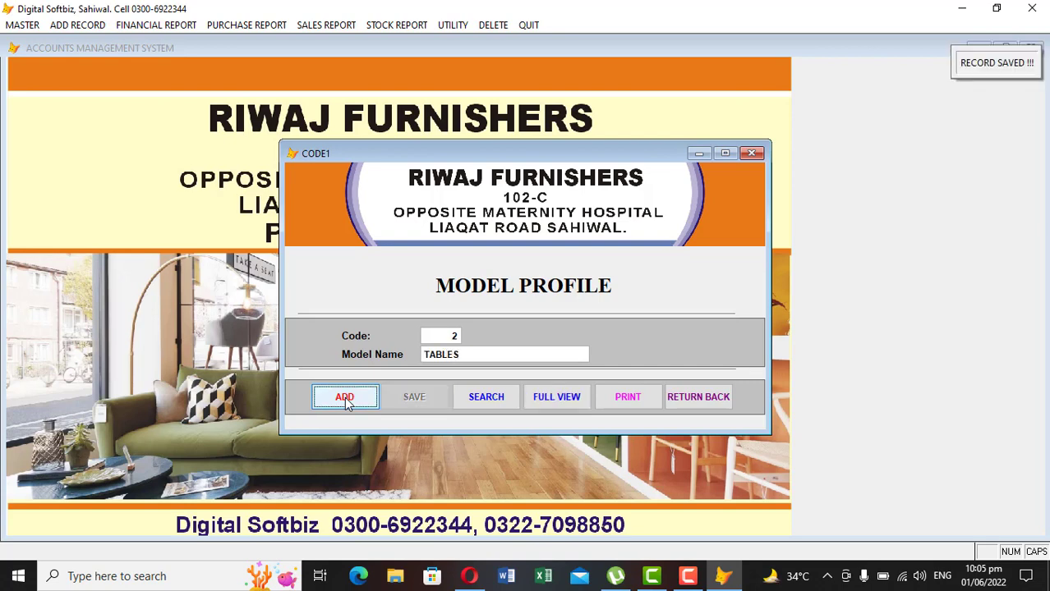
Add and save two more product categories, BED and CHAIRS
{"action": "left_click", "coordinate": [345, 399]}
{"action": "type", "text": "ED"}
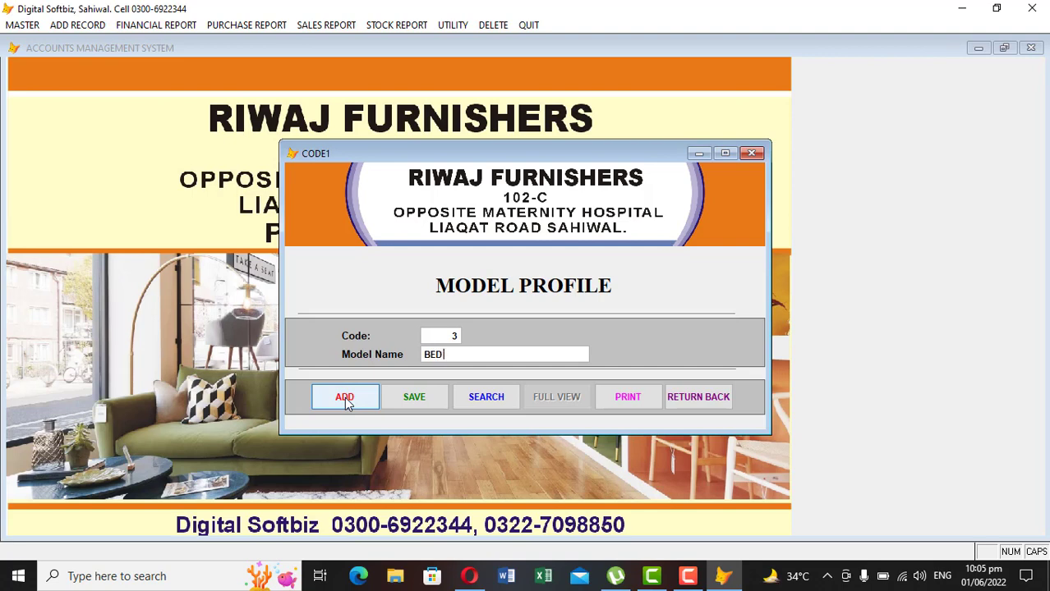
{"action": "key", "text": "Return"}
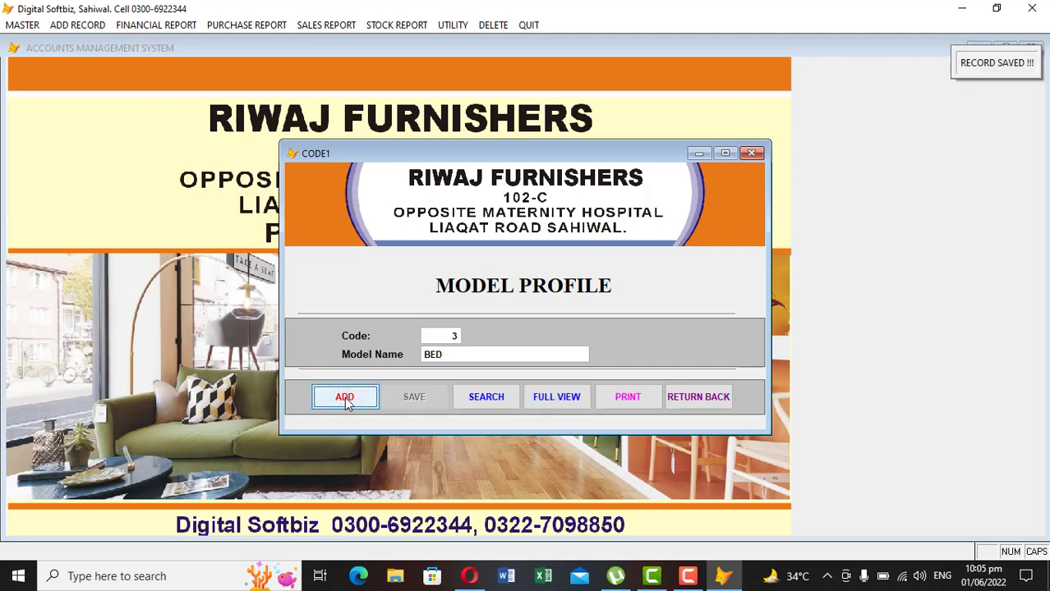
{"action": "left_click", "coordinate": [345, 398]}
{"action": "type", "text": "CHAIRS"}
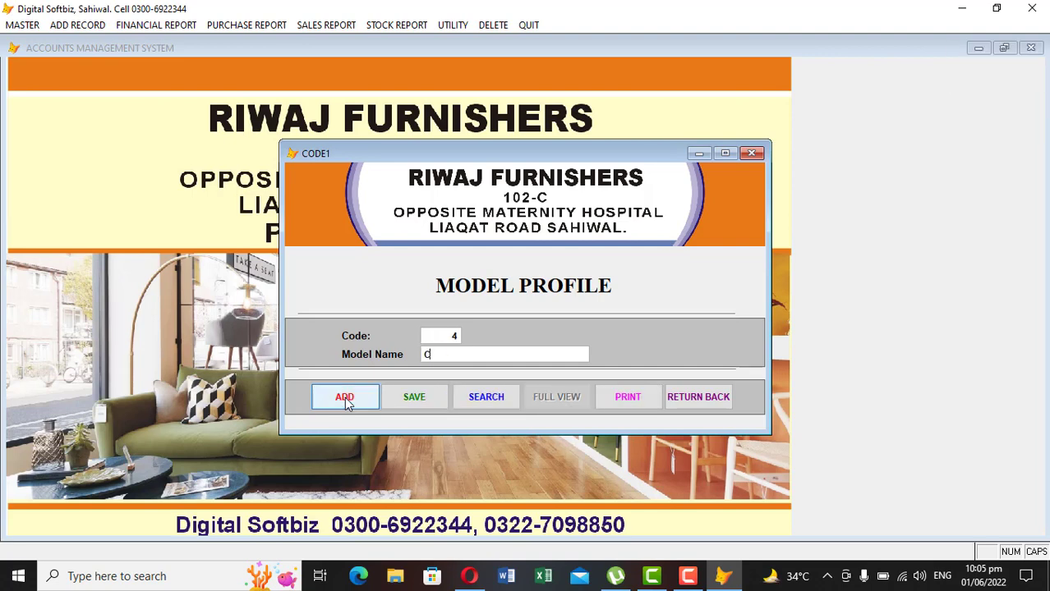
{"action": "key", "text": "Return"}
{"action": "key", "text": "Return"}
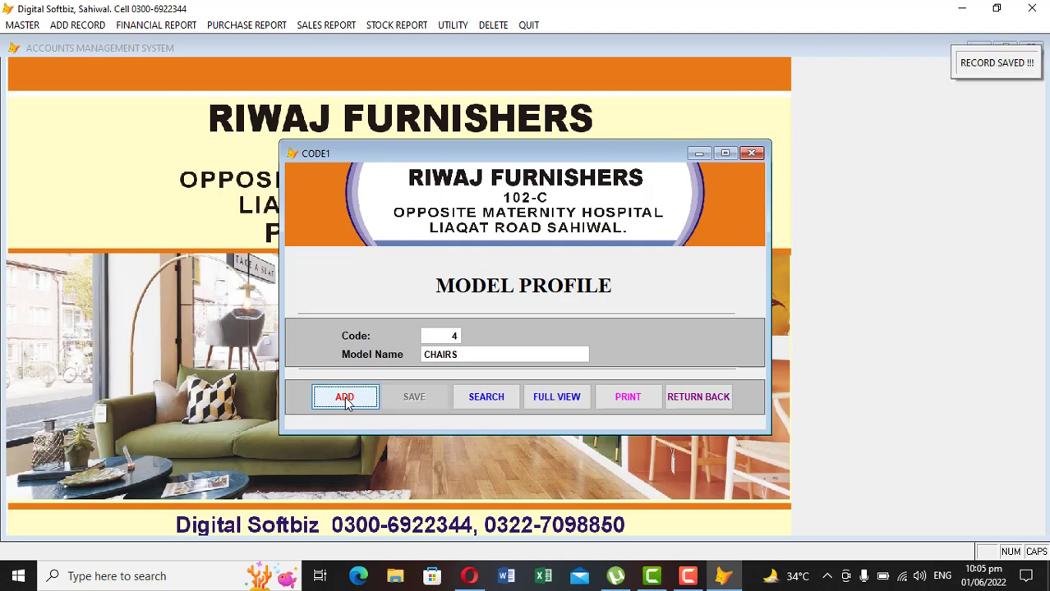
View the full category list to check the added entries, then leave the category form
{"action": "left_click", "coordinate": [573, 406]}
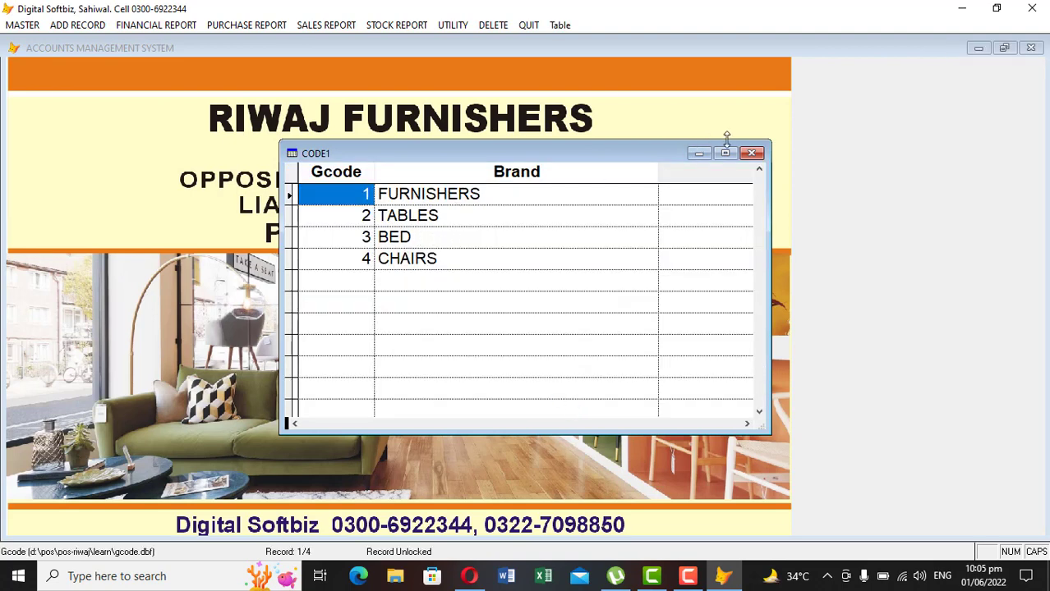
{"action": "left_click", "coordinate": [751, 153]}
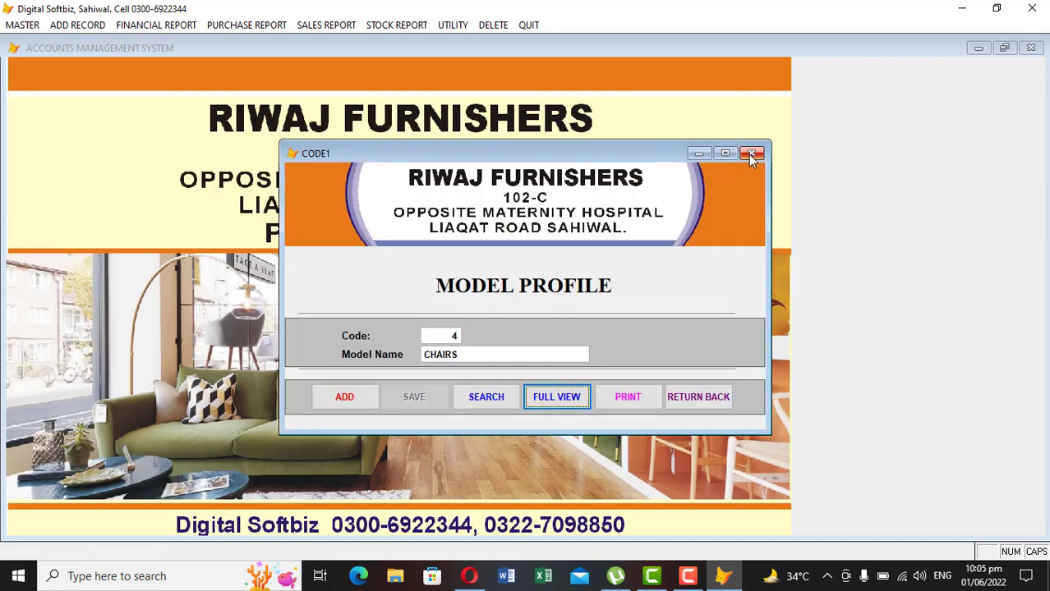
{"action": "left_click", "coordinate": [691, 402]}
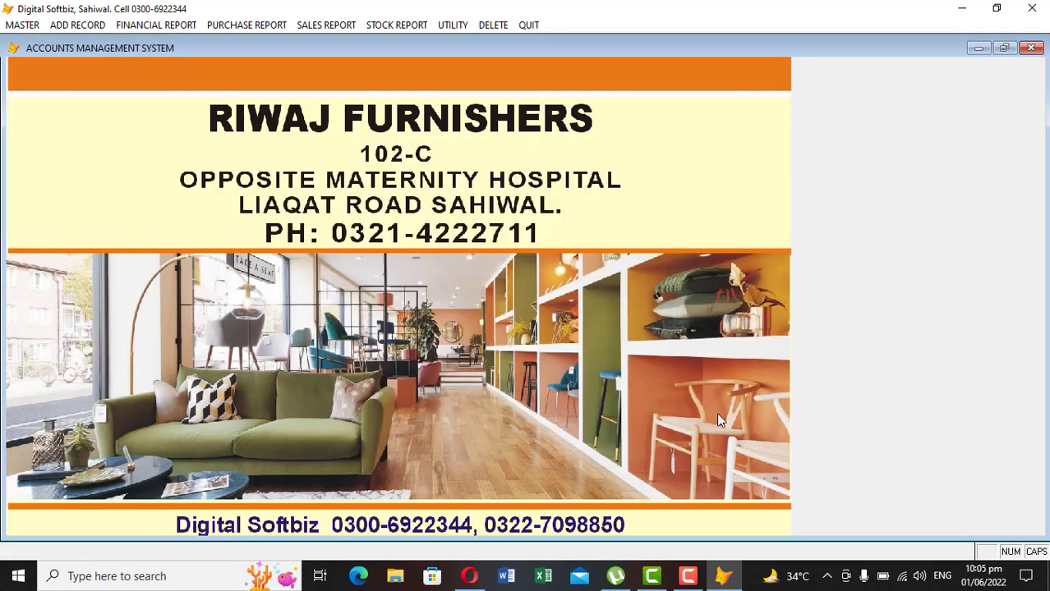
Start a new record in the master item profile and give it the code B001
{"action": "left_click", "coordinate": [22, 28]}
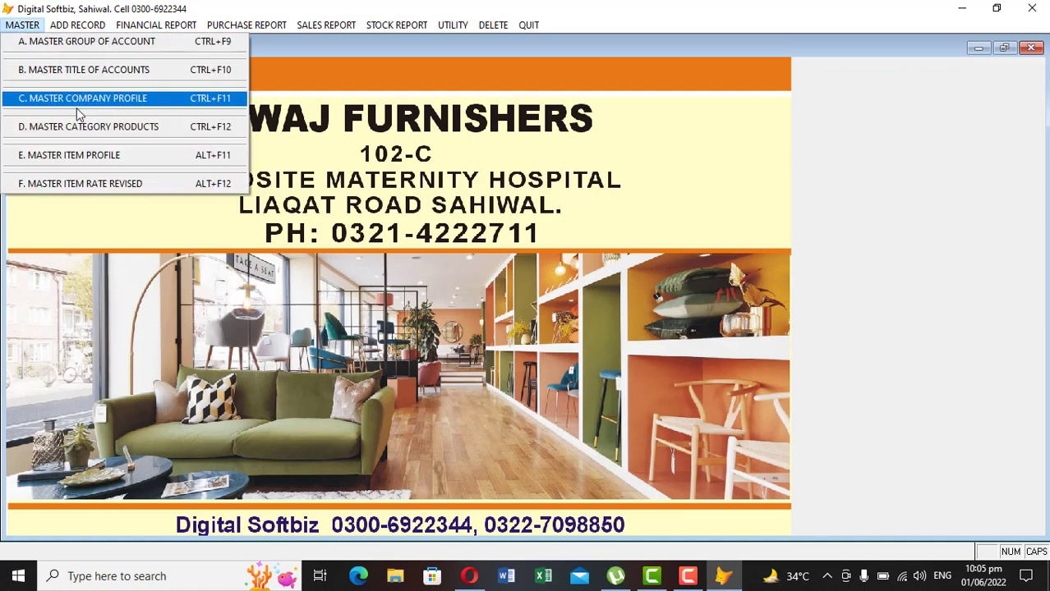
{"action": "left_click", "coordinate": [103, 157]}
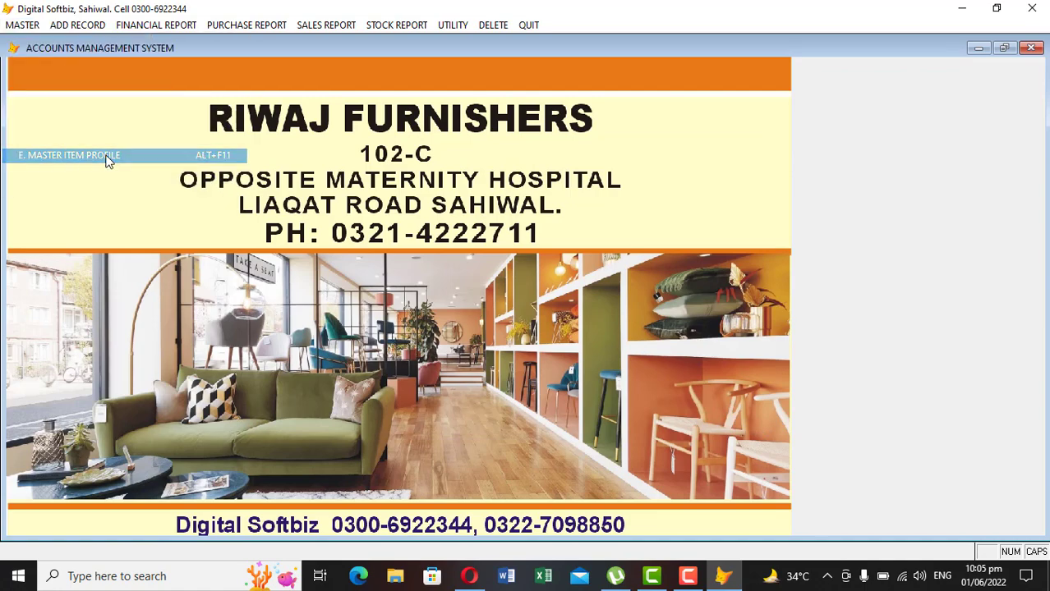
{"action": "left_click", "coordinate": [287, 502]}
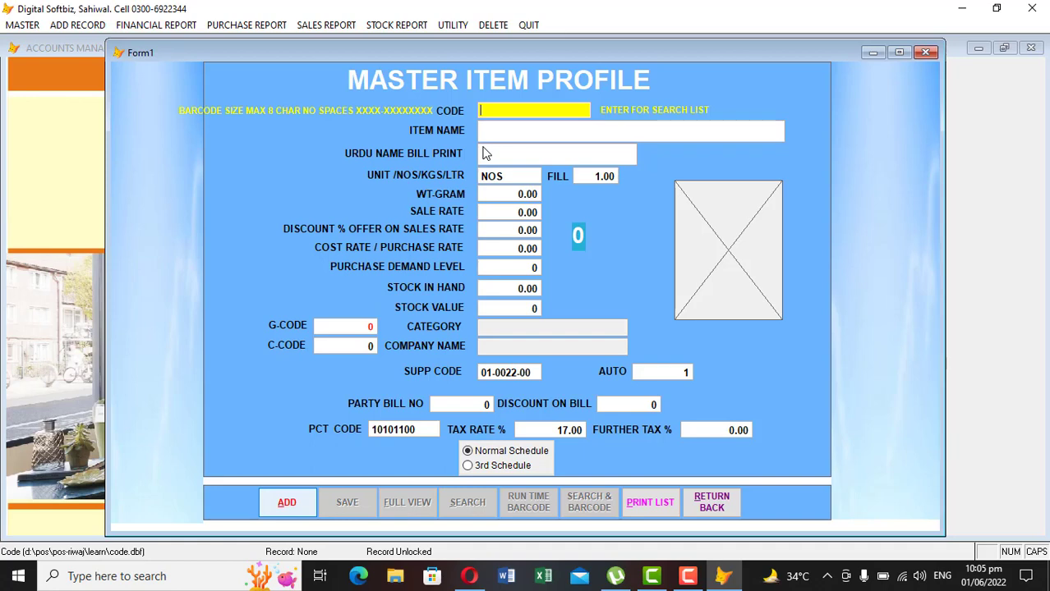
{"action": "type", "text": "B001"}
{"action": "key", "text": "BackSpace"}
{"action": "key", "text": "BackSpace"}
{"action": "key", "text": "BackSpace"}
{"action": "type", "text": "ED1"}
{"action": "key", "text": "BackSpace"}
{"action": "type", "text": "2"}
{"action": "key", "text": "BackSpace"}
{"action": "type", "text": "001"}
{"action": "key", "text": "BackSpace"}
{"action": "key", "text": "BackSpace"}
{"action": "key", "text": "BackSpace"}
{"action": "key", "text": "BackSpace"}
{"action": "key", "text": "BackSpace"}
{"action": "type", "text": "001"}
{"action": "key", "text": "Return"}
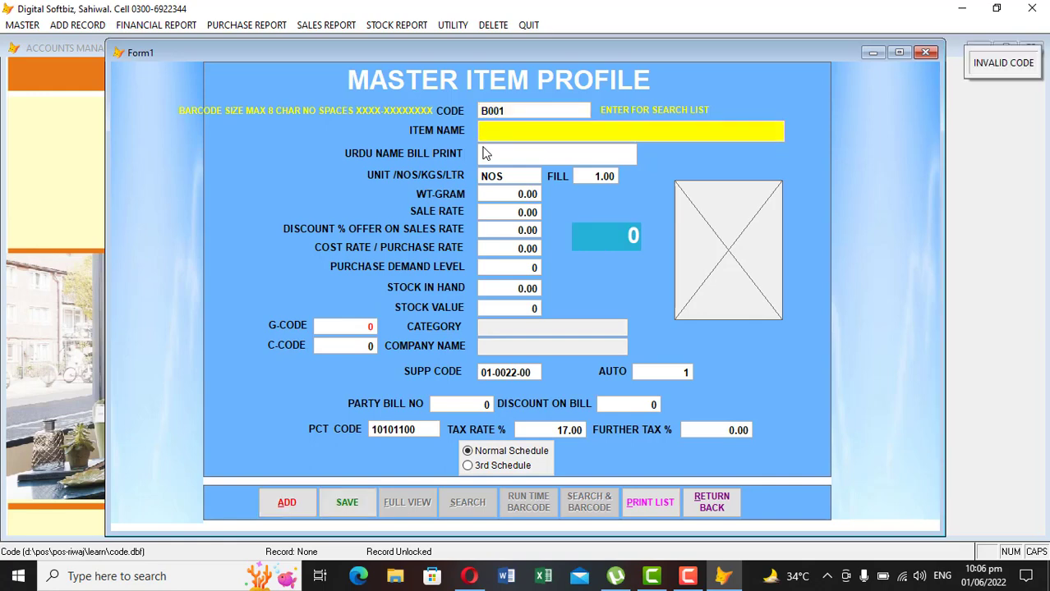
Name the item BED SINGLE BROWN, leaving the Urdu name blank and keeping the default NOS unit and weight
{"action": "type", "text": "BED"}
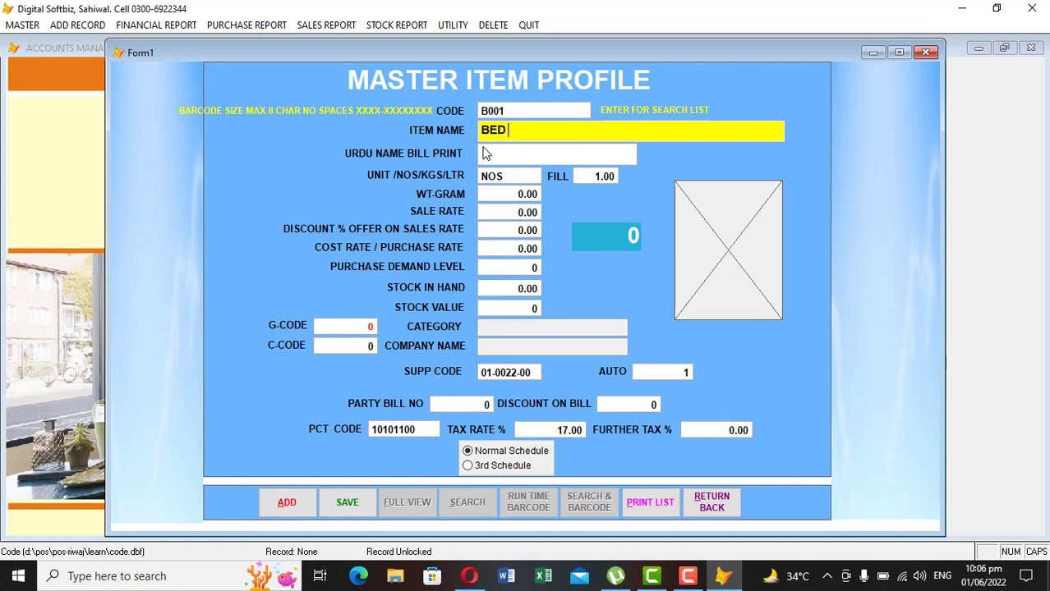
{"action": "type", "text": " SINGLE"}
{"action": "type", "text": " GR"}
{"action": "key", "text": "BackSpace"}
{"action": "key", "text": "BackSpace"}
{"action": "type", "text": "BRO"}
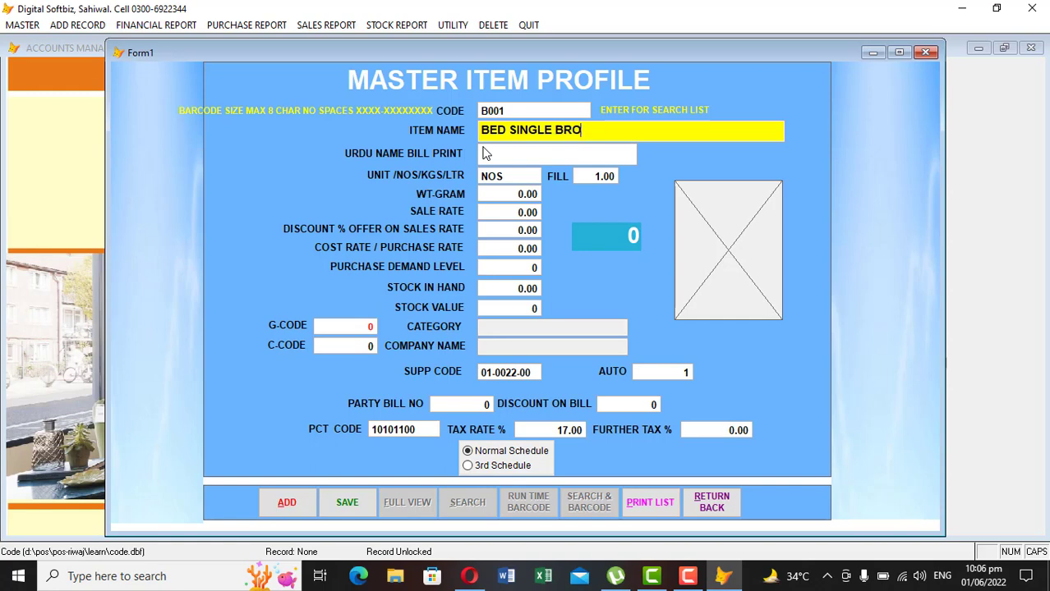
{"action": "type", "text": "WN"}
{"action": "key", "text": "Return"}
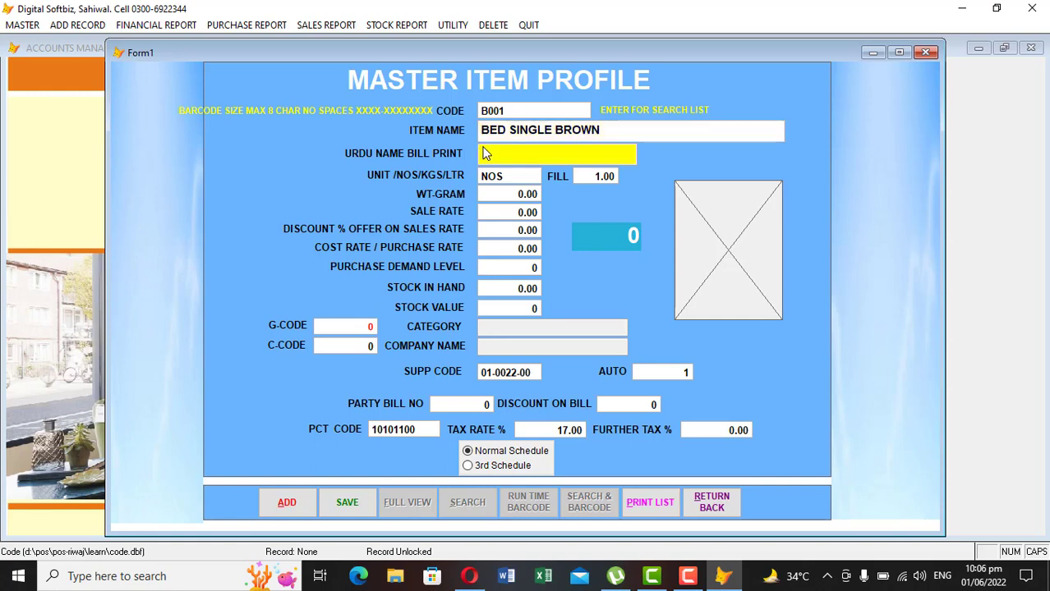
{"action": "key", "text": "Return"}
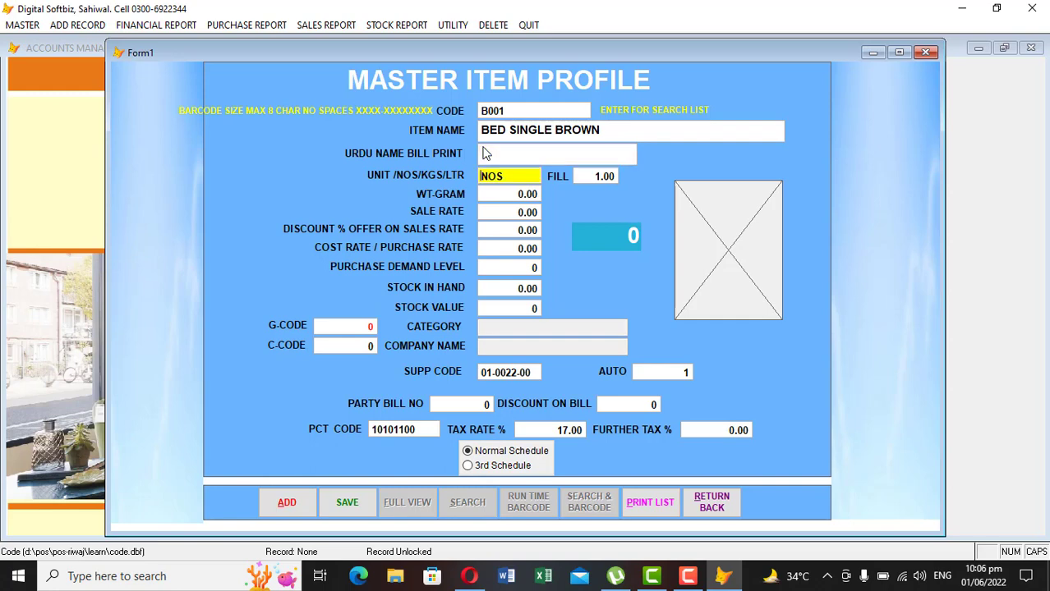
{"action": "key", "text": "Return"}
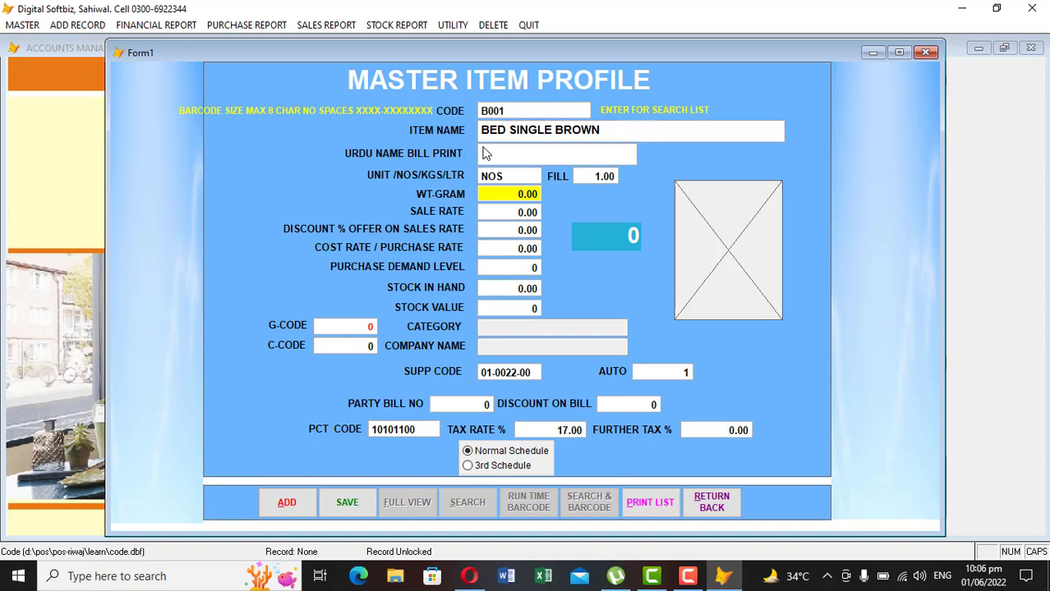
{"action": "key", "text": "Return"}
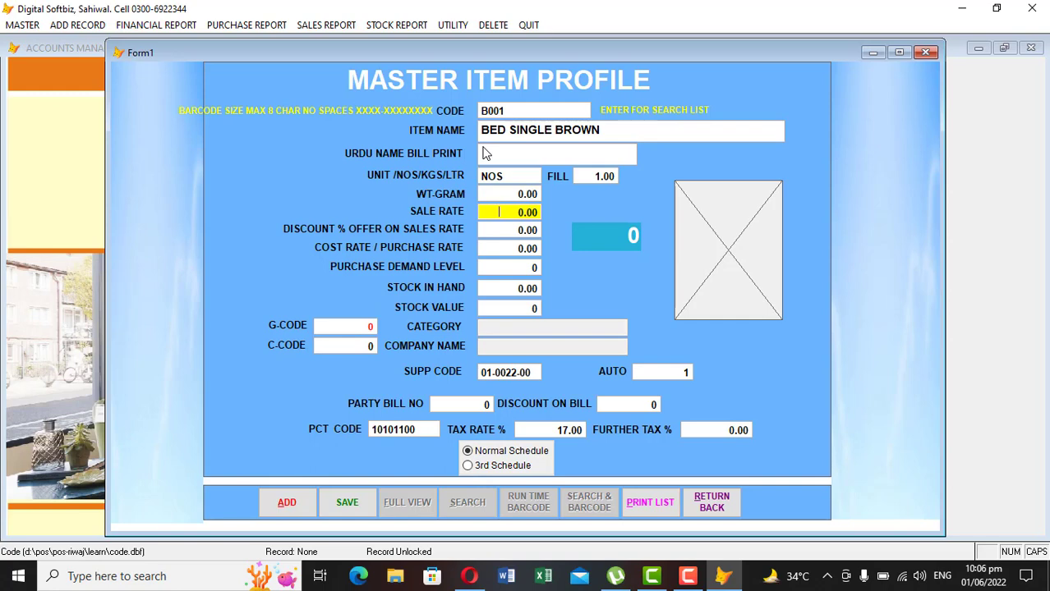
Enter a sale rate of 10,000 and a cost rate of 7,000 for the item, with no discount
{"action": "type", "text": "100.0"}
{"action": "key", "text": "Return"}
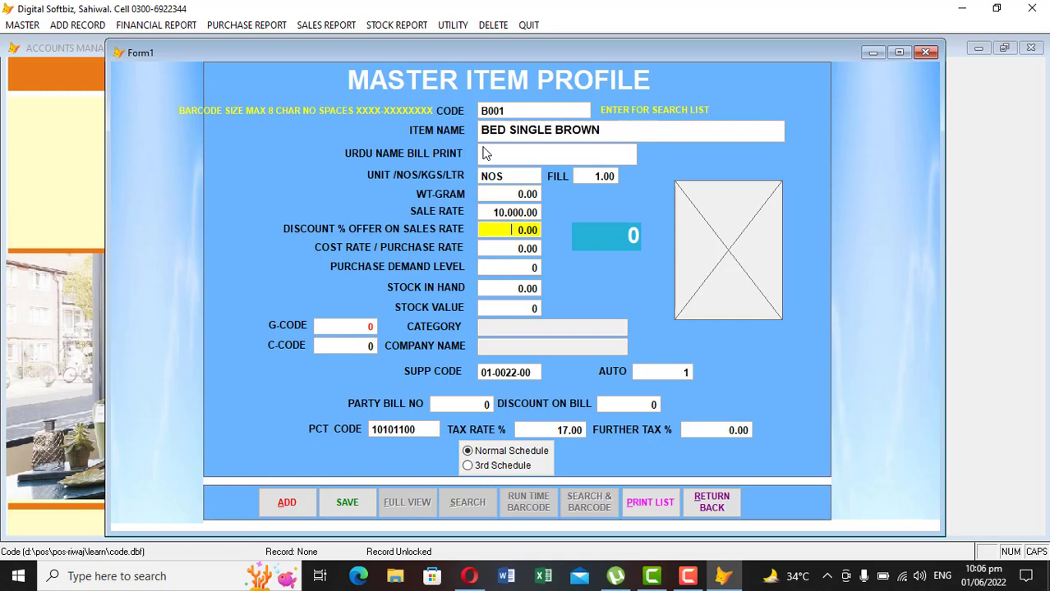
{"action": "key", "text": "Return"}
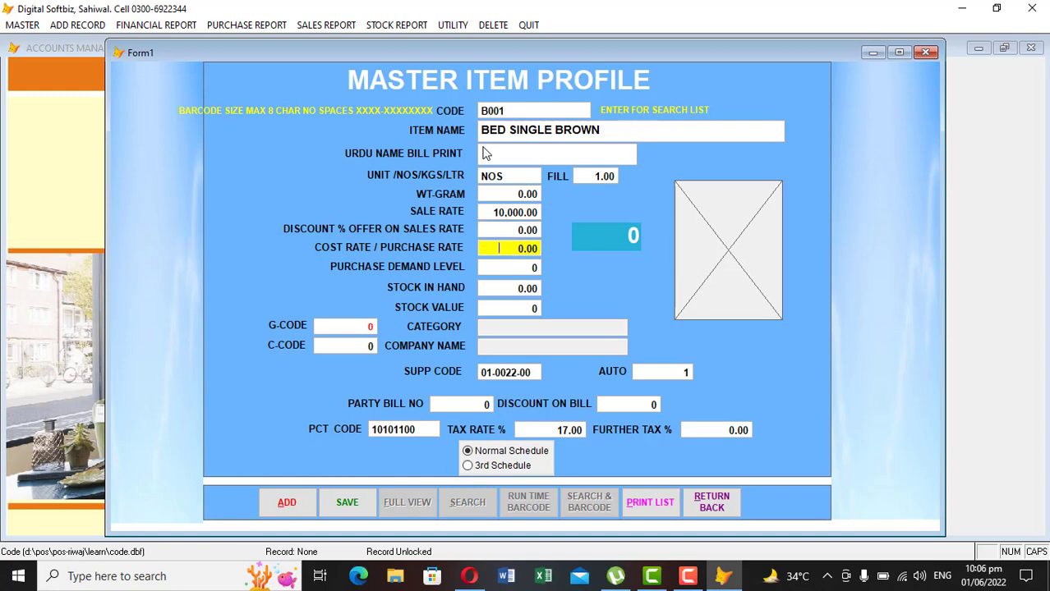
{"action": "type", "text": "700.0"}
{"action": "key", "text": "Return"}
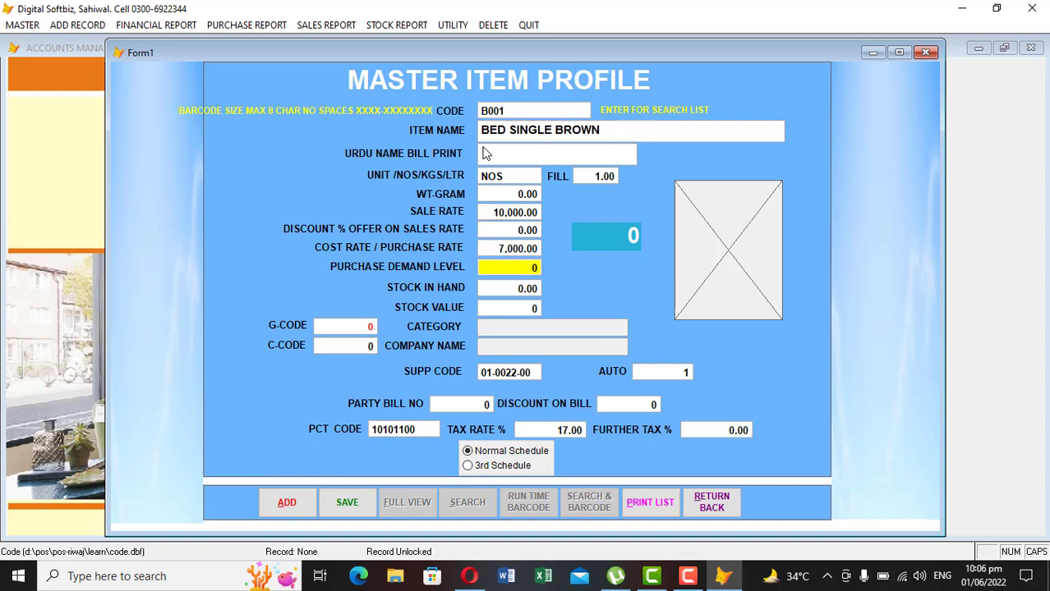
Change the item's sale rate to 15,000 and its cost / purchase rate to 9,000
{"action": "key", "text": "Up"}
{"action": "key", "text": "Up"}
{"action": "key", "text": "Up"}
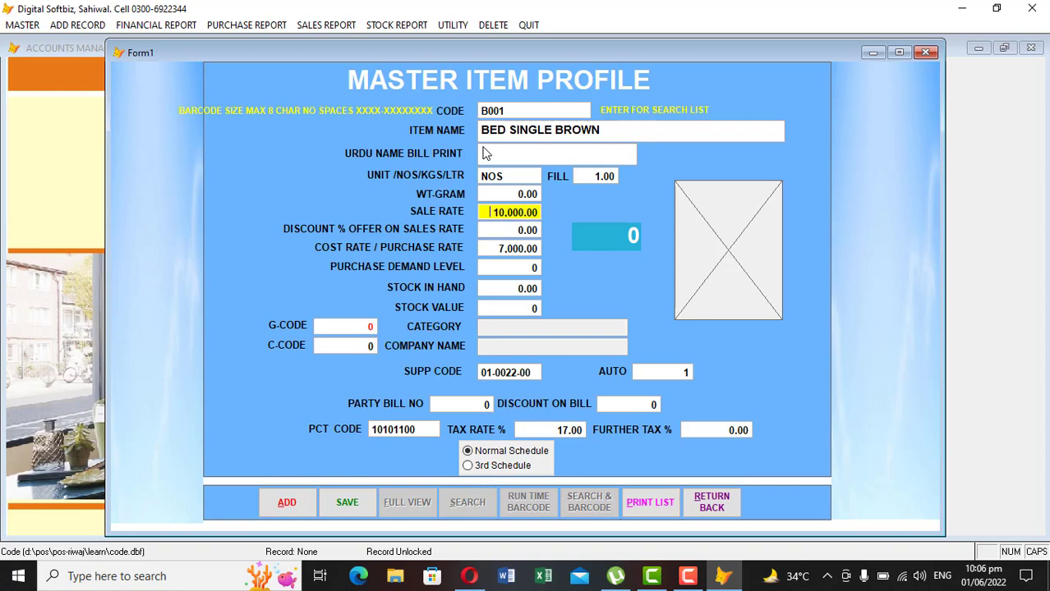
{"action": "type", "text": "150"}
{"action": "key", "text": "Return"}
{"action": "key", "text": "Return"}
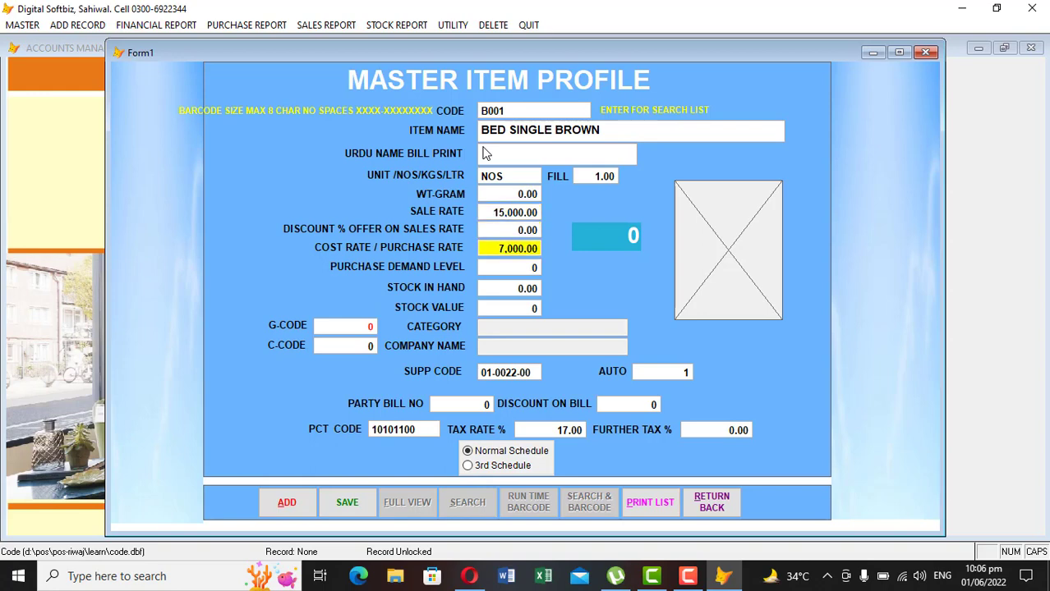
{"action": "type", "text": "900"}
{"action": "key", "text": "Return"}
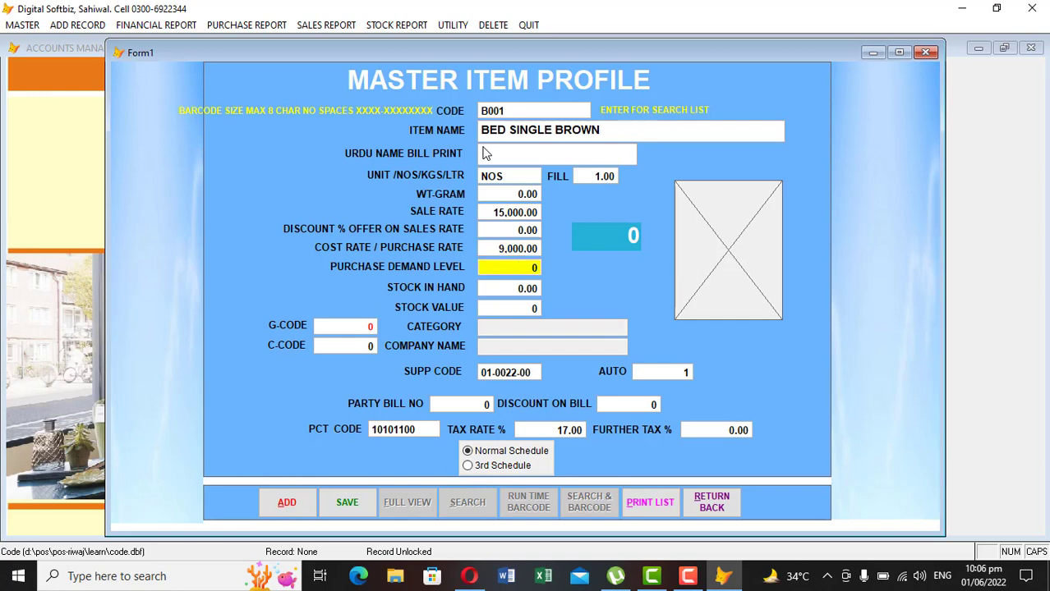
Set the item's stock in hand to 2, leaving the purchase demand level at 0
{"action": "key", "text": "Return"}
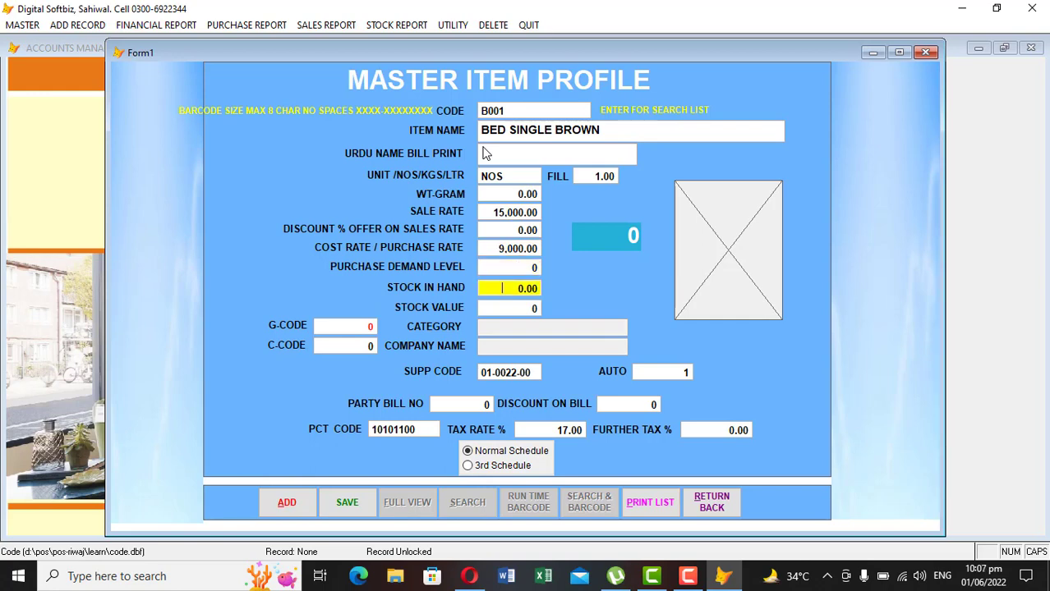
{"action": "type", "text": "1"}
{"action": "key", "text": "BackSpace"}
{"action": "type", "text": "2"}
{"action": "key", "text": "Return"}
{"action": "key", "text": "Return"}
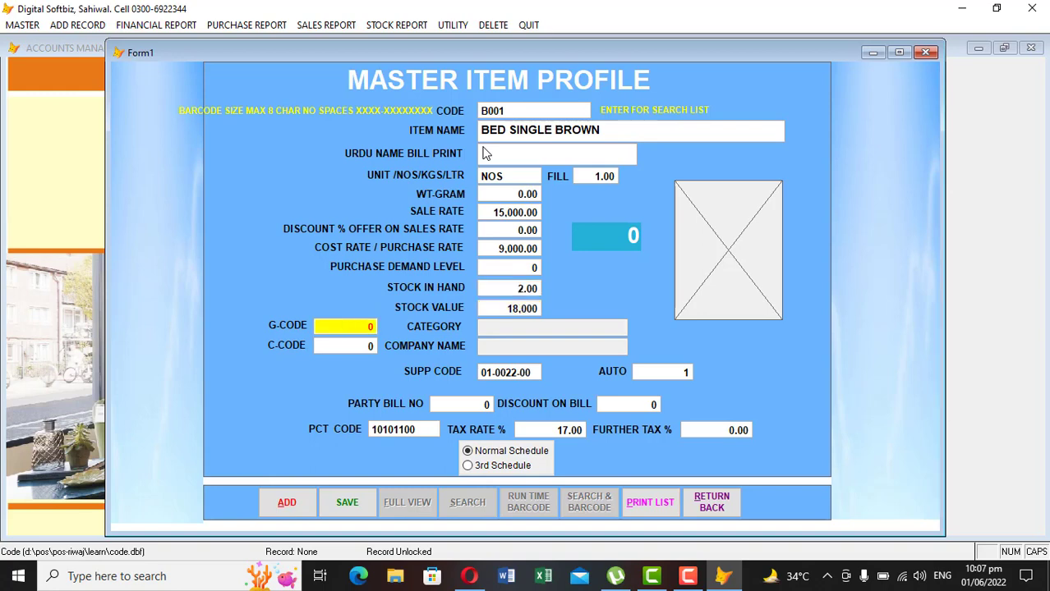
Assign the item to the BED category from the category search list
{"action": "key", "text": "Return"}
{"action": "key", "text": "Down"}
{"action": "key", "text": "Down"}
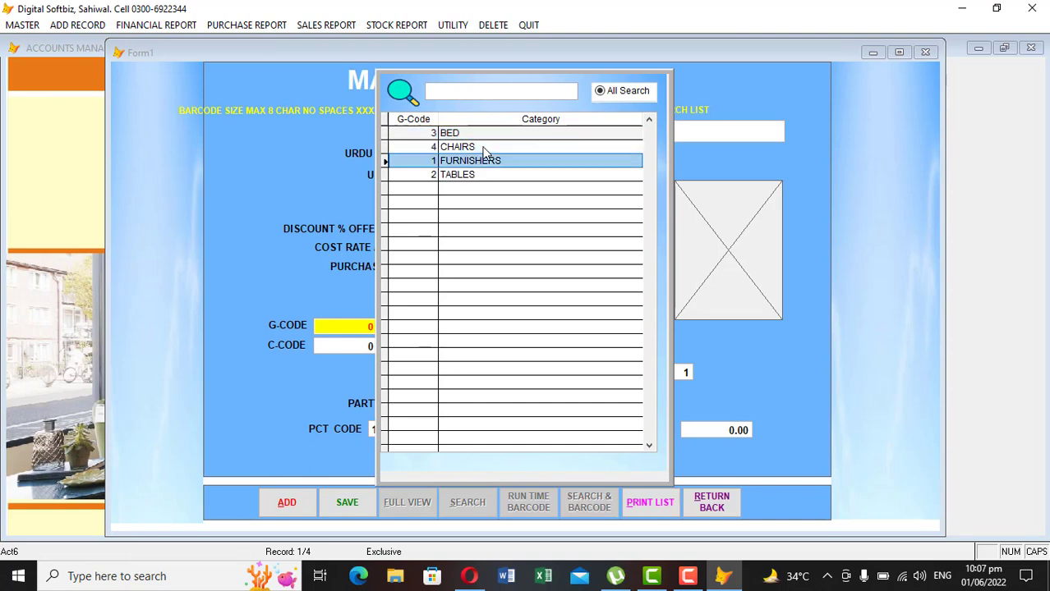
{"action": "key", "text": "Up"}
{"action": "key", "text": "Up"}
{"action": "key", "text": "Return"}
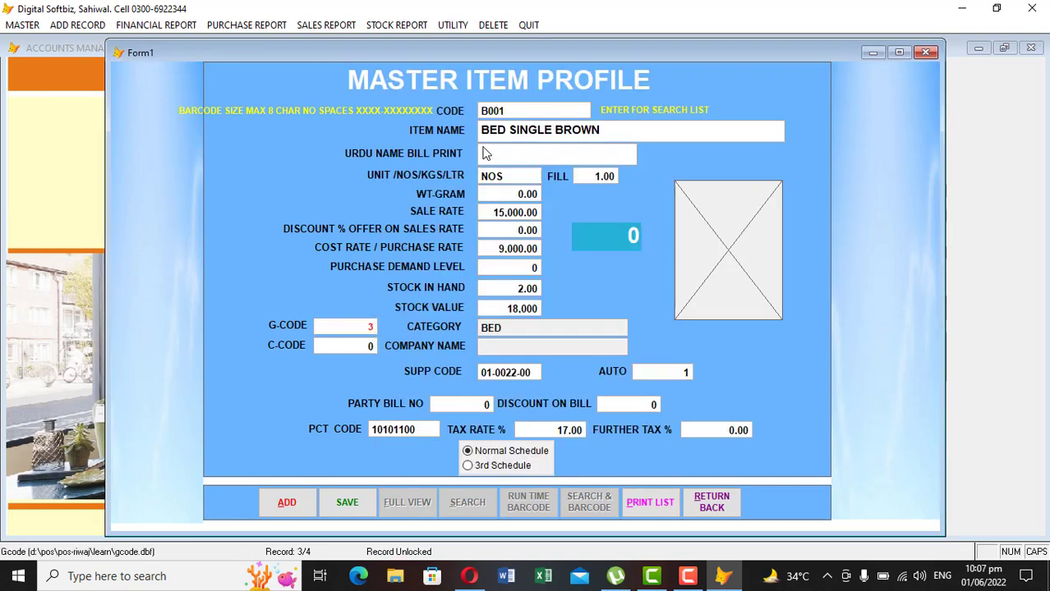
Assign the company RIWAJ FURNISHERS to the item and keep the default supplier code, bill values and PCT code
{"action": "key", "text": "Return"}
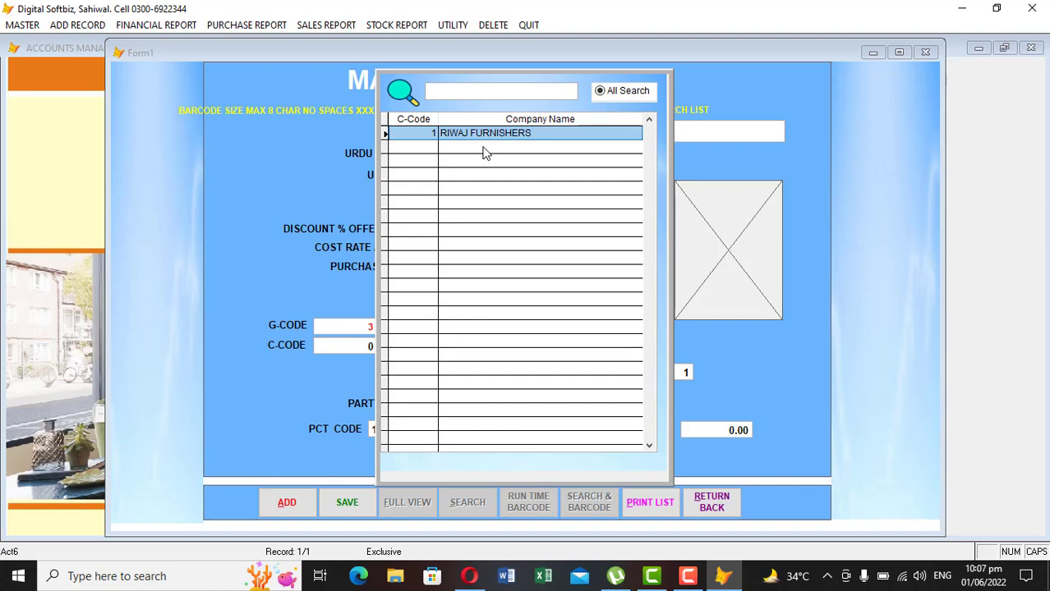
{"action": "key", "text": "Return"}
{"action": "key", "text": "Return"}
{"action": "key", "text": "Return"}
{"action": "key", "text": "Return"}
{"action": "key", "text": "Return"}
{"action": "key", "text": "Return"}
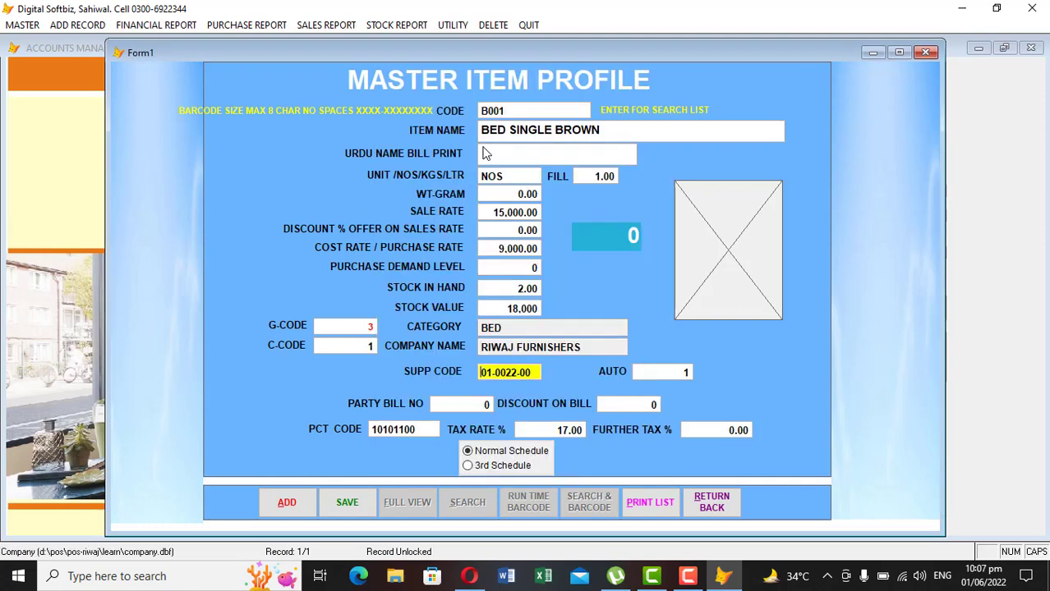
{"action": "key", "text": "Return"}
{"action": "key", "text": "Return"}
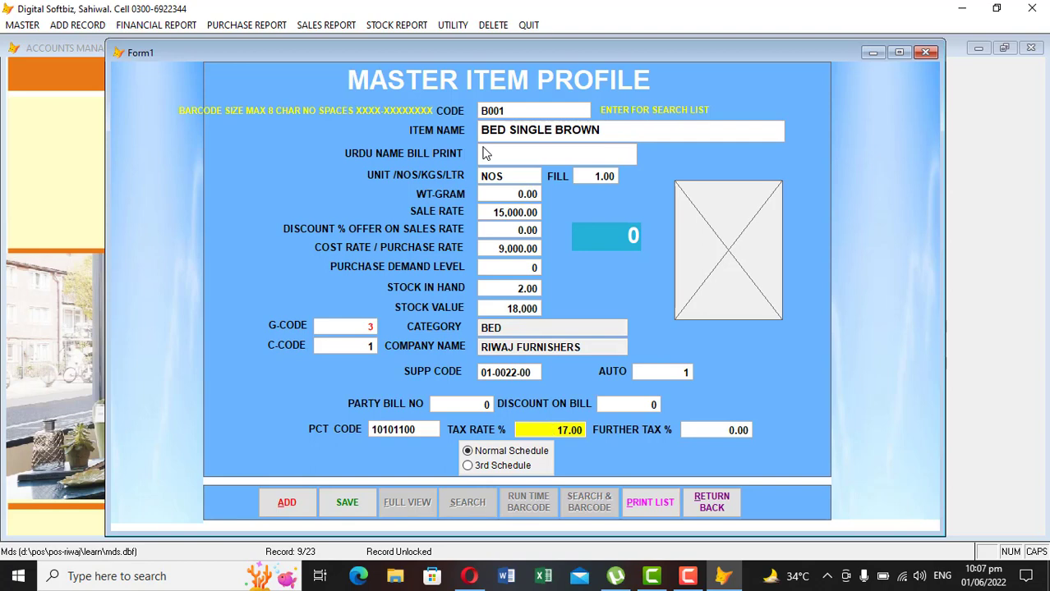
Keep the item's default tax rates, set it to 3rd Schedule, save it and close the item profile
{"action": "key", "text": "Return"}
{"action": "key", "text": "Return"}
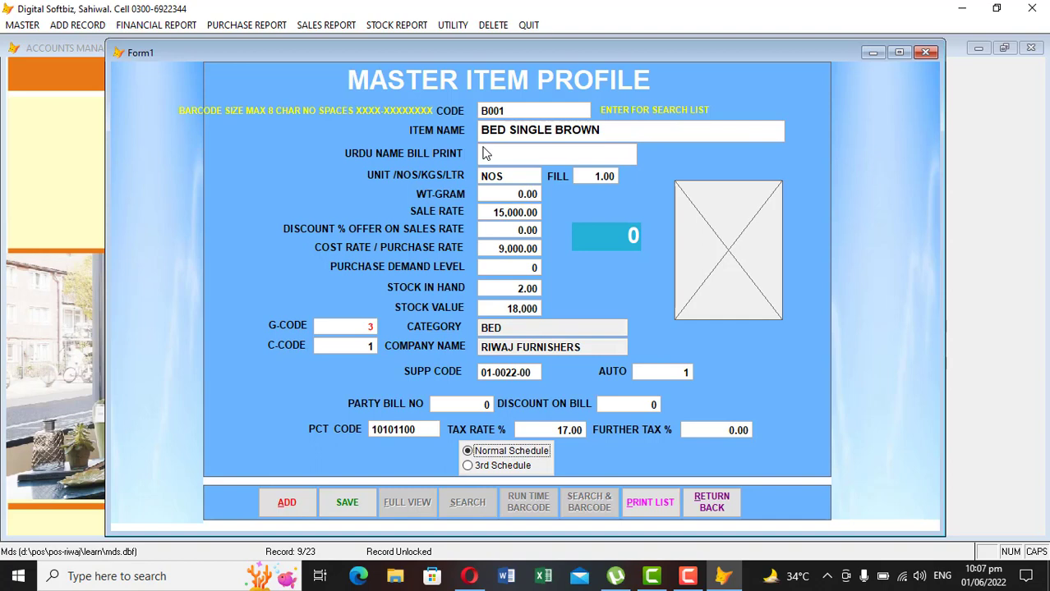
{"action": "key", "text": "Down"}
{"action": "key", "text": "Return"}
{"action": "key", "text": "Return"}
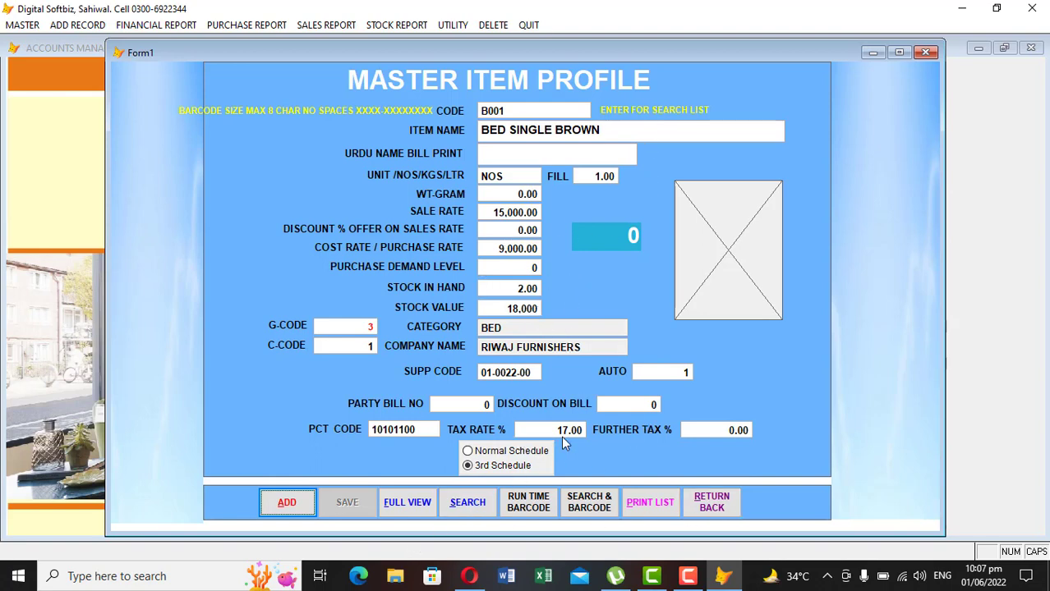
{"action": "left_click", "coordinate": [711, 502]}
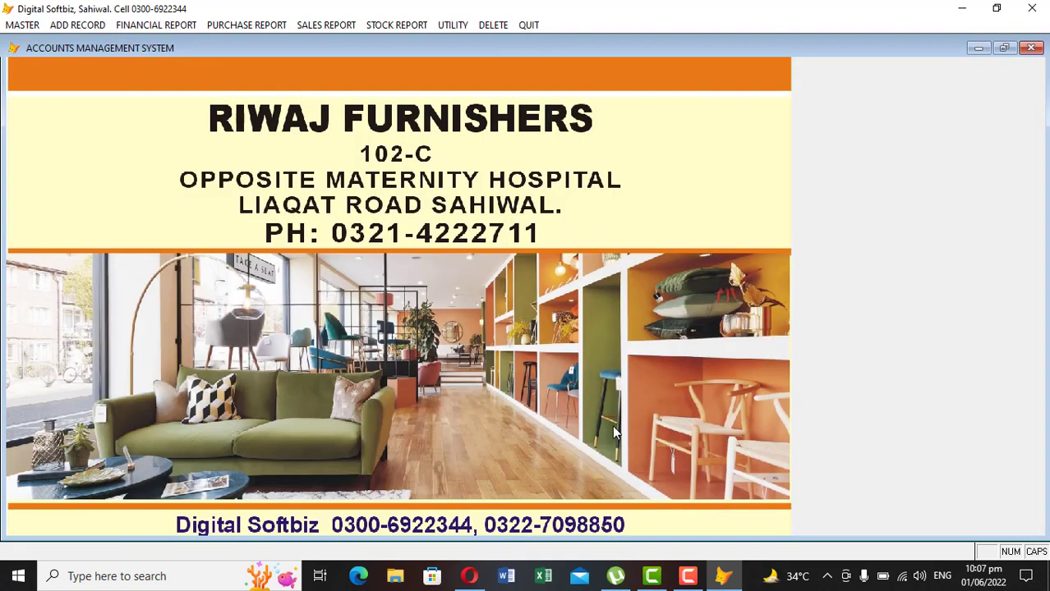
Preview the stock in hand report to 01/06/2022 for categories 1 to 4 on screen, then close it
{"action": "left_click", "coordinate": [405, 30]}
{"action": "left_click", "coordinate": [424, 97]}
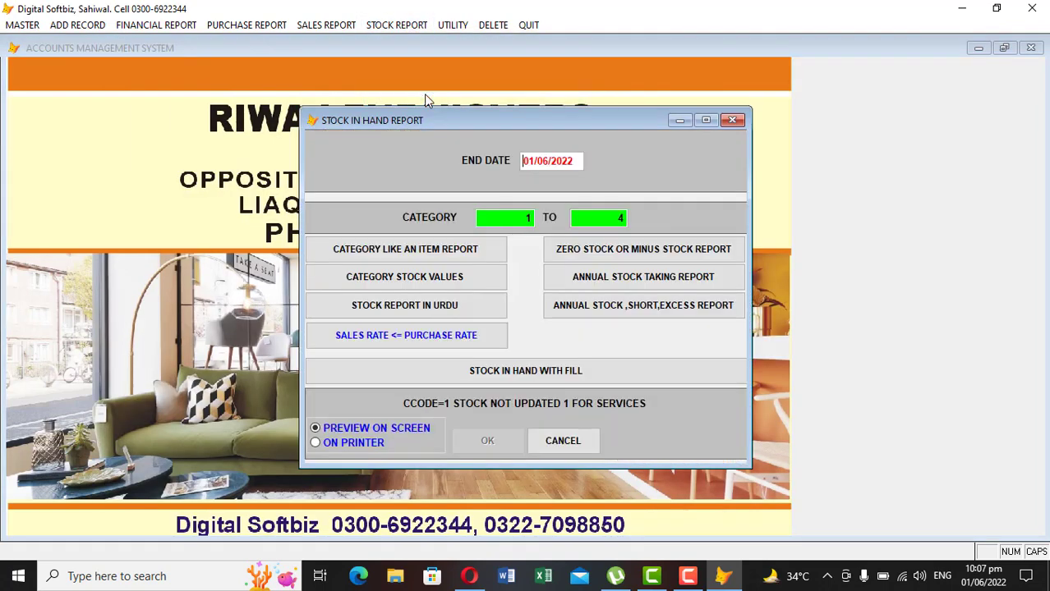
{"action": "key", "text": "Return"}
{"action": "key", "text": "Return"}
{"action": "key", "text": "Return"}
{"action": "key", "text": "Return"}
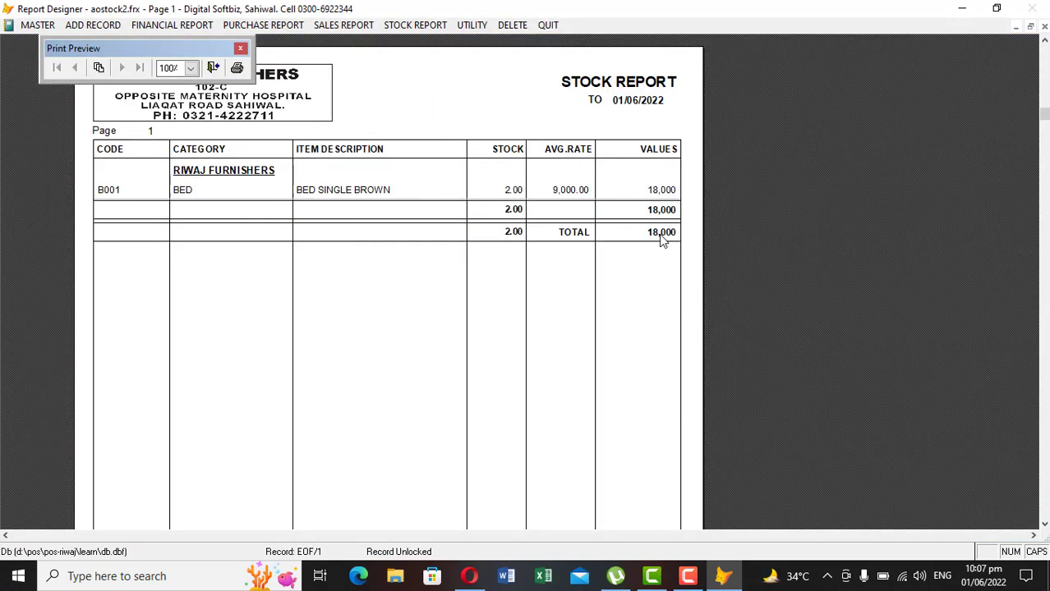
{"action": "key", "text": "Escape"}
{"action": "key", "text": "Escape"}
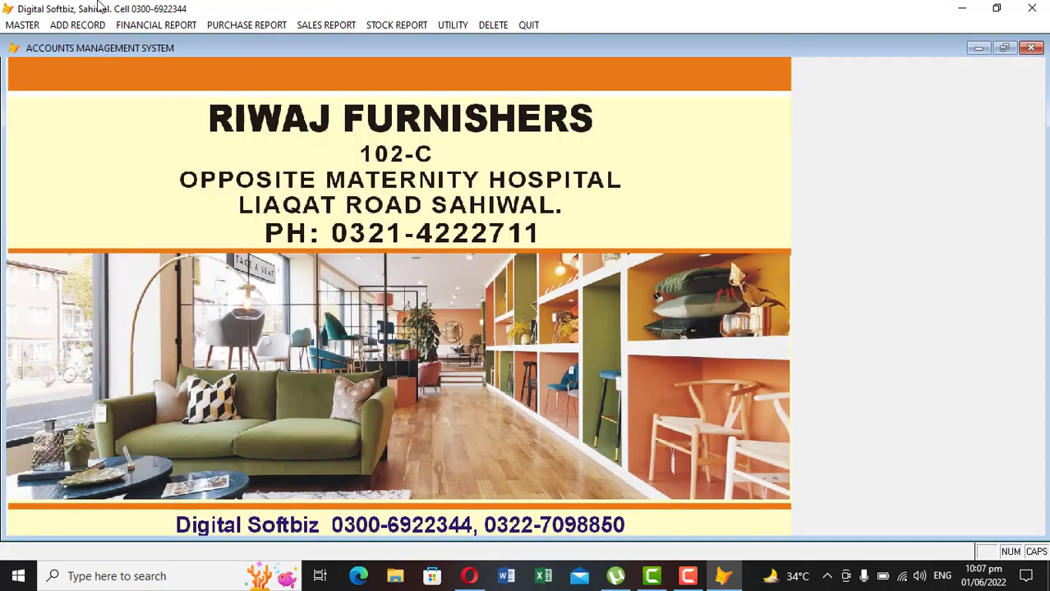
Start a new bill in Sales Counter (BIN1) for party 05-0001-00 and enter the customer's name and mobile number
{"action": "left_click", "coordinate": [83, 27]}
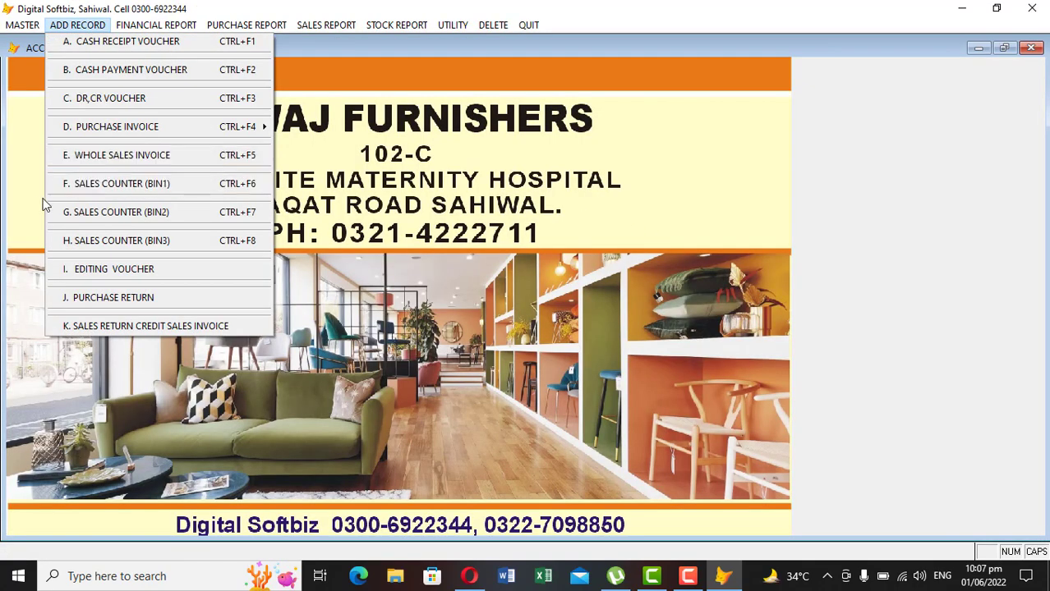
{"action": "left_click", "coordinate": [169, 184]}
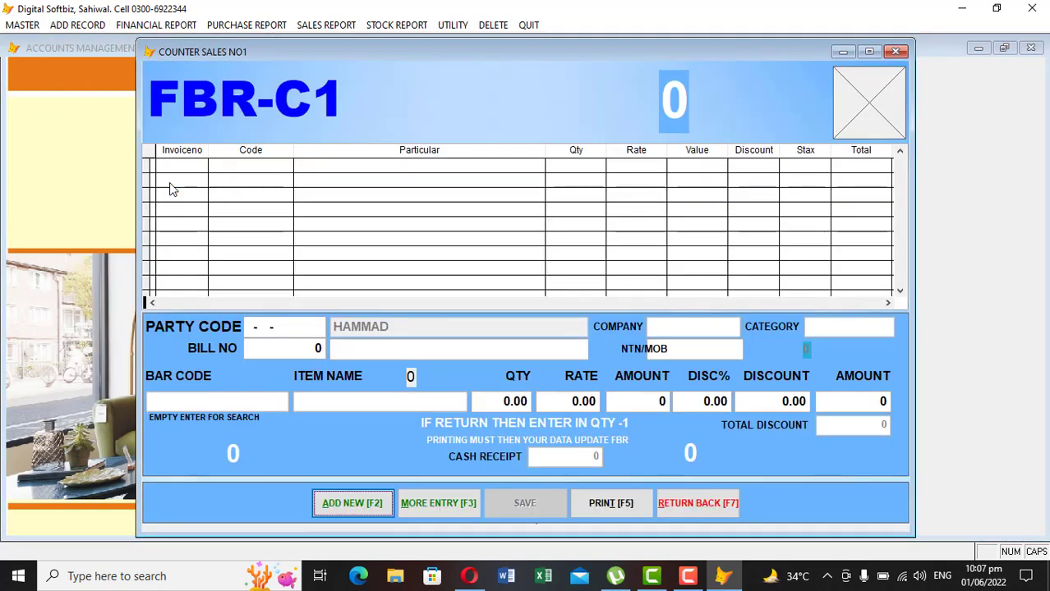
{"action": "key", "text": "F2"}
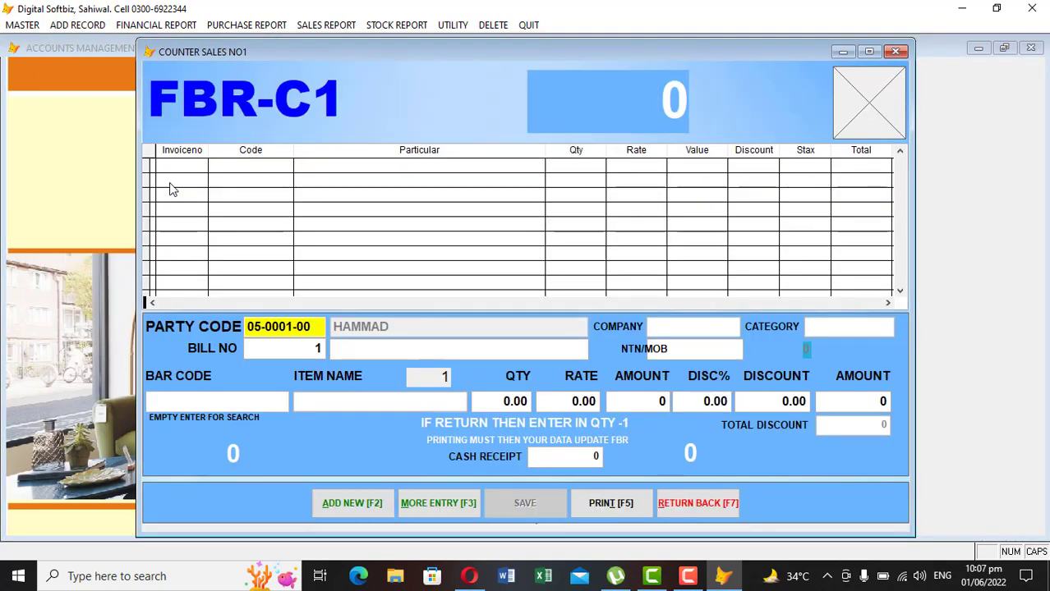
{"action": "key", "text": "Return"}
{"action": "key", "text": "Return"}
{"action": "type", "text": "AL"}
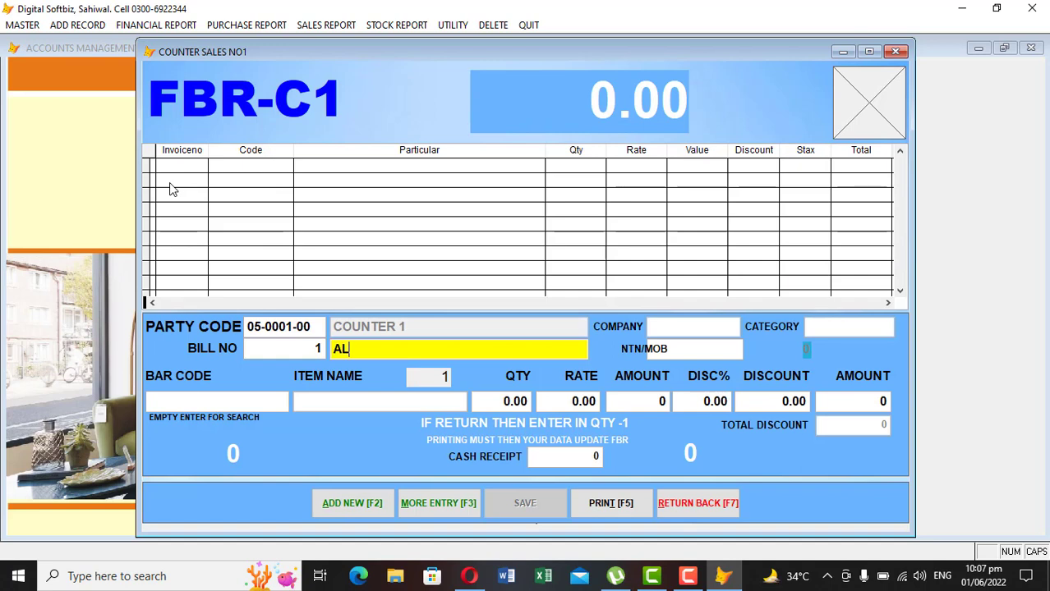
{"action": "type", "text": "I"}
{"action": "key", "text": "Return"}
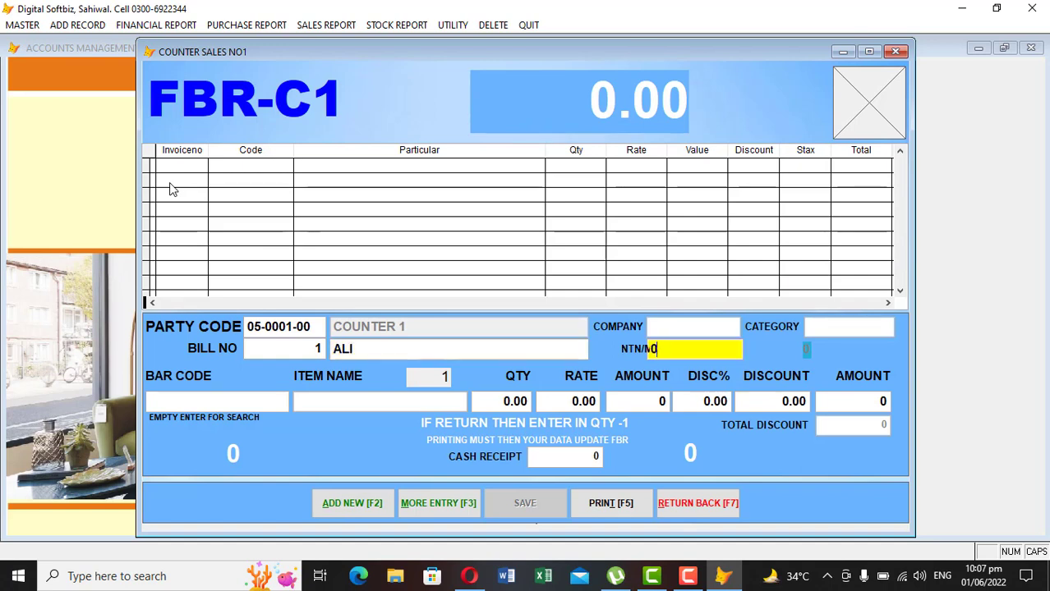
{"action": "type", "text": "033333333"}
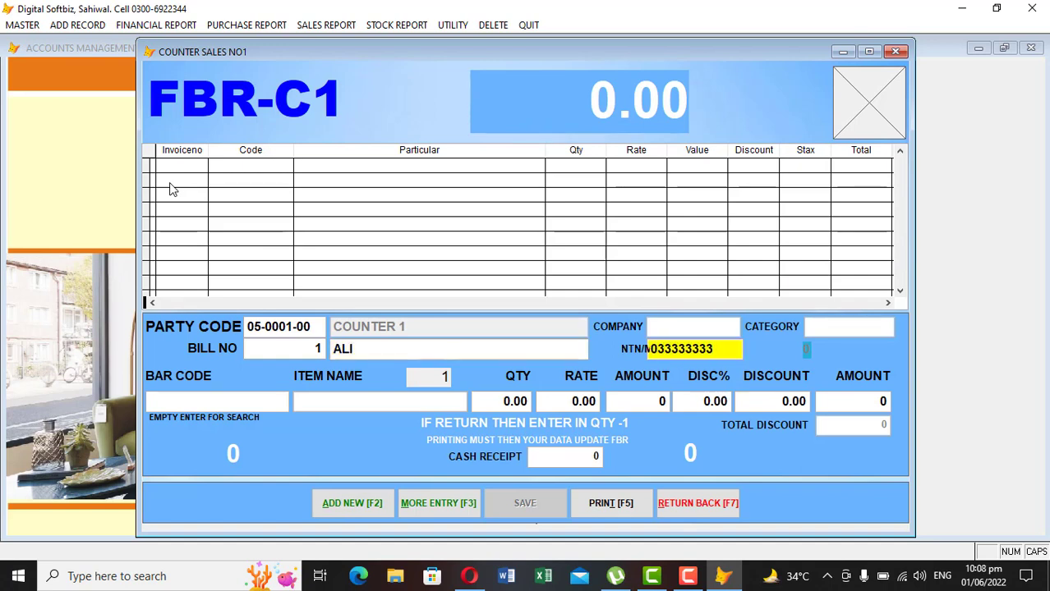
{"action": "key", "text": "Return"}
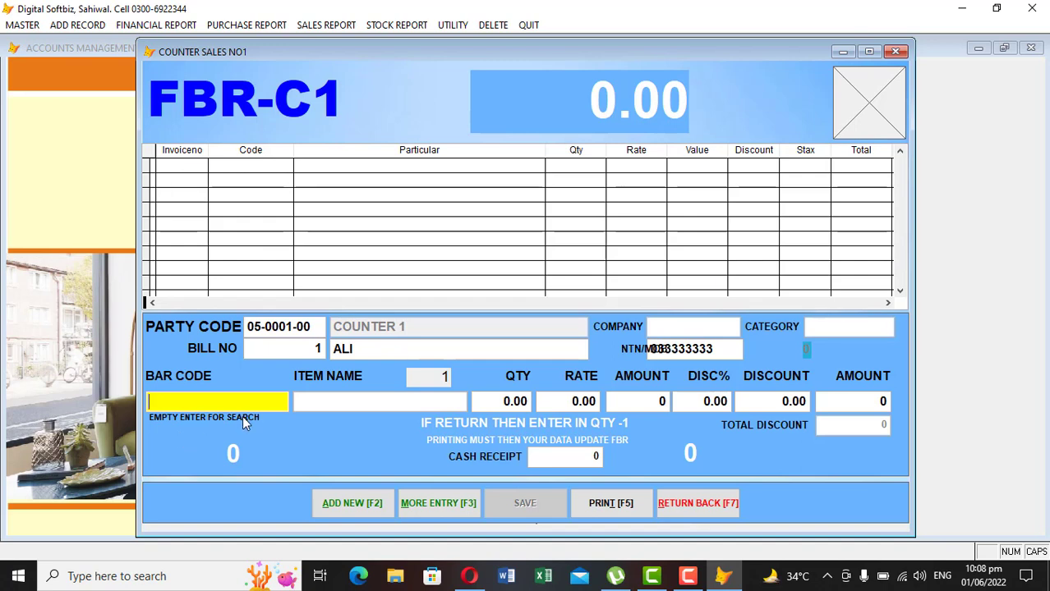
Add item B001, BED SINGLE BROWN, from the item search list with quantity 1, rate 15,000 and no discount, and save the entry
{"action": "key", "text": "Return"}
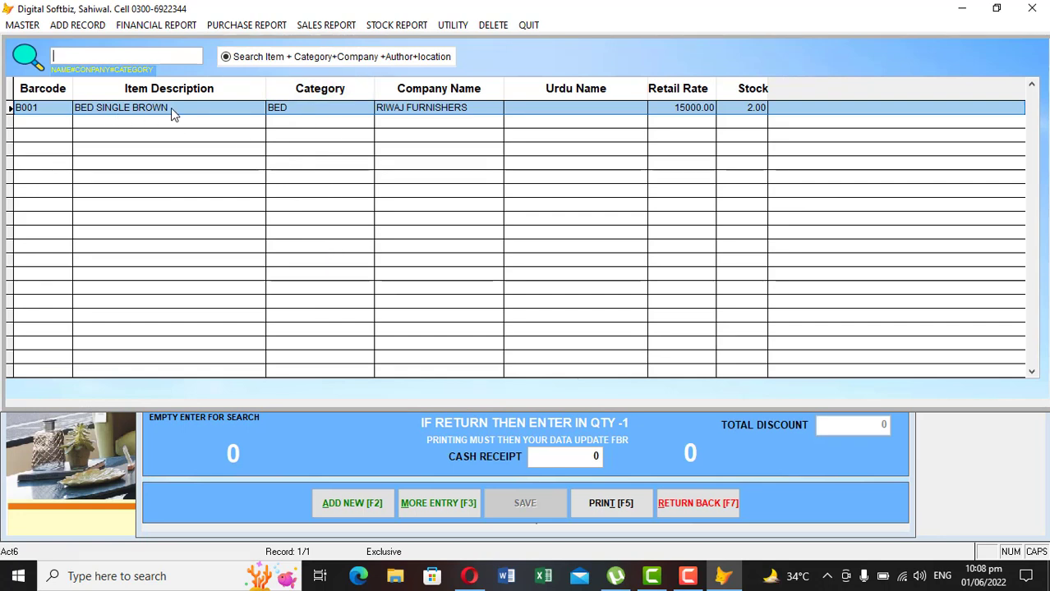
{"action": "key", "text": "Return"}
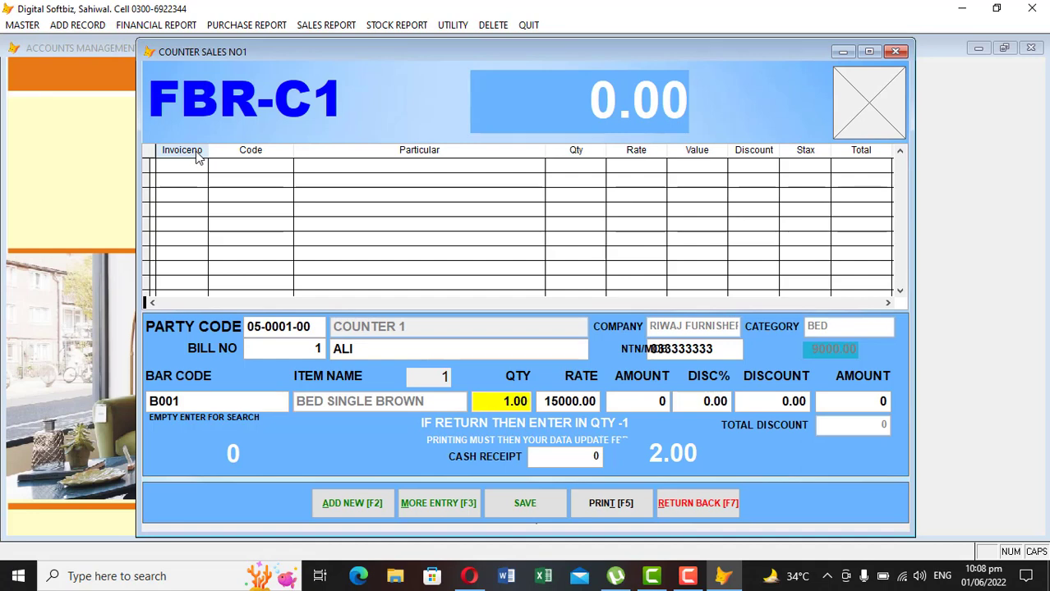
{"action": "key", "text": "Return"}
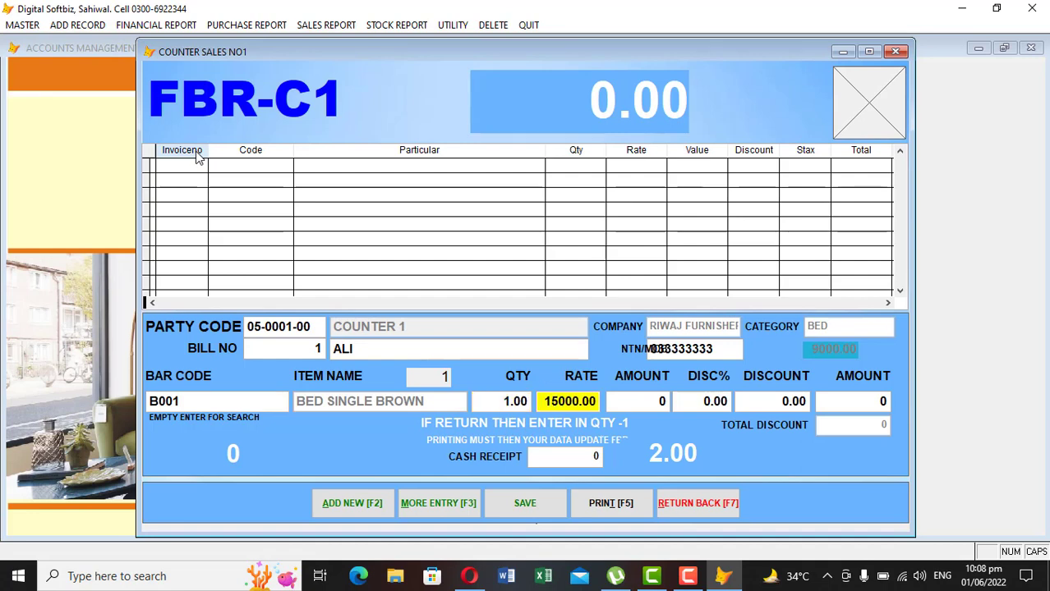
{"action": "key", "text": "Return"}
{"action": "key", "text": "Return"}
{"action": "key", "text": "Return"}
{"action": "key", "text": "Return"}
{"action": "key", "text": "Return"}
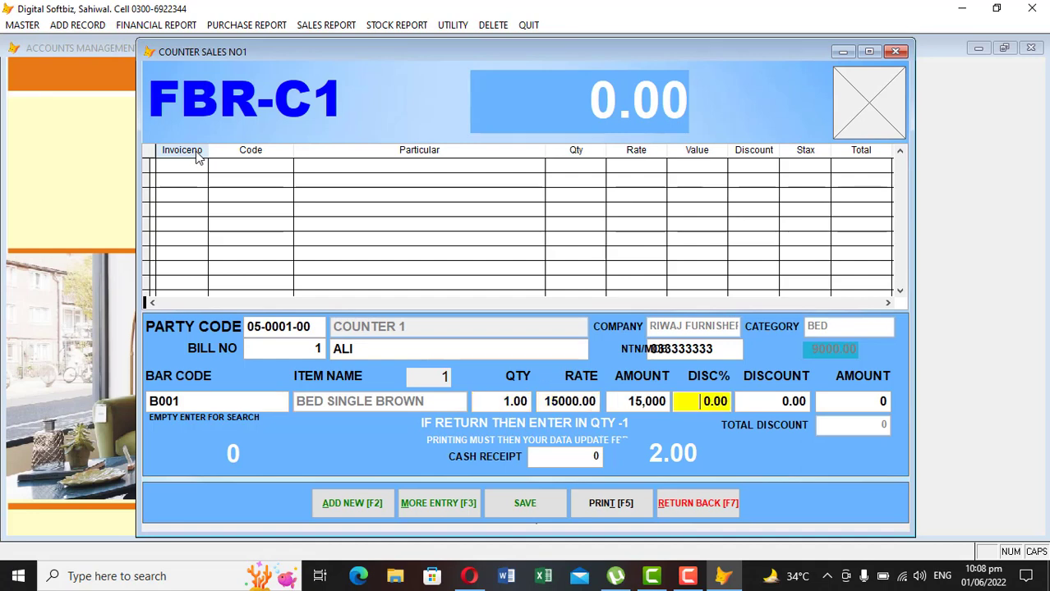
{"action": "key", "text": "Return"}
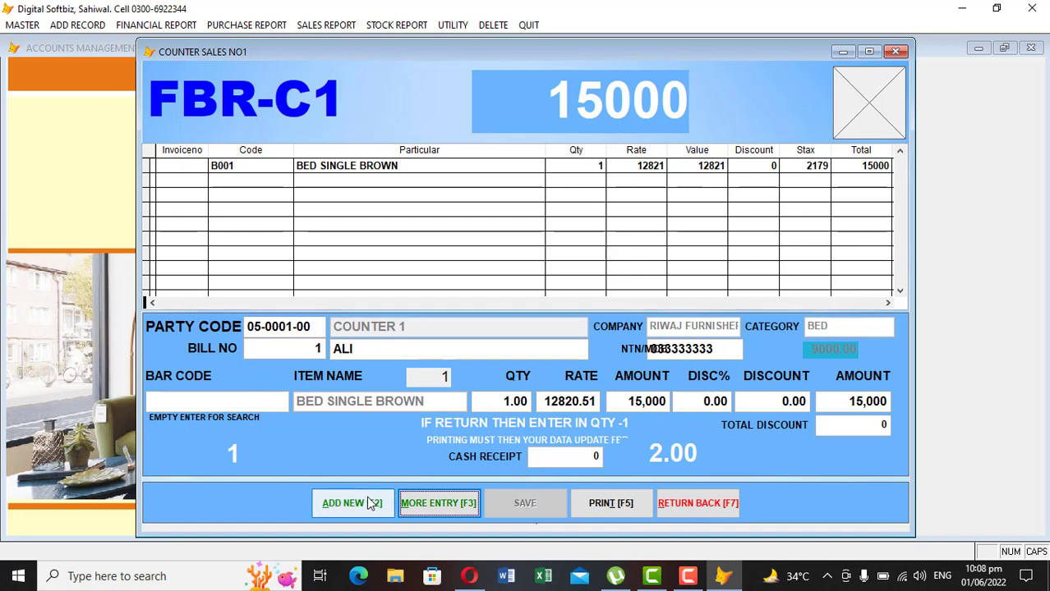
Display the sales tax invoice for bill 1 on screen with cash left at 0, dock the preview controls and close the preview
{"action": "left_click", "coordinate": [632, 503]}
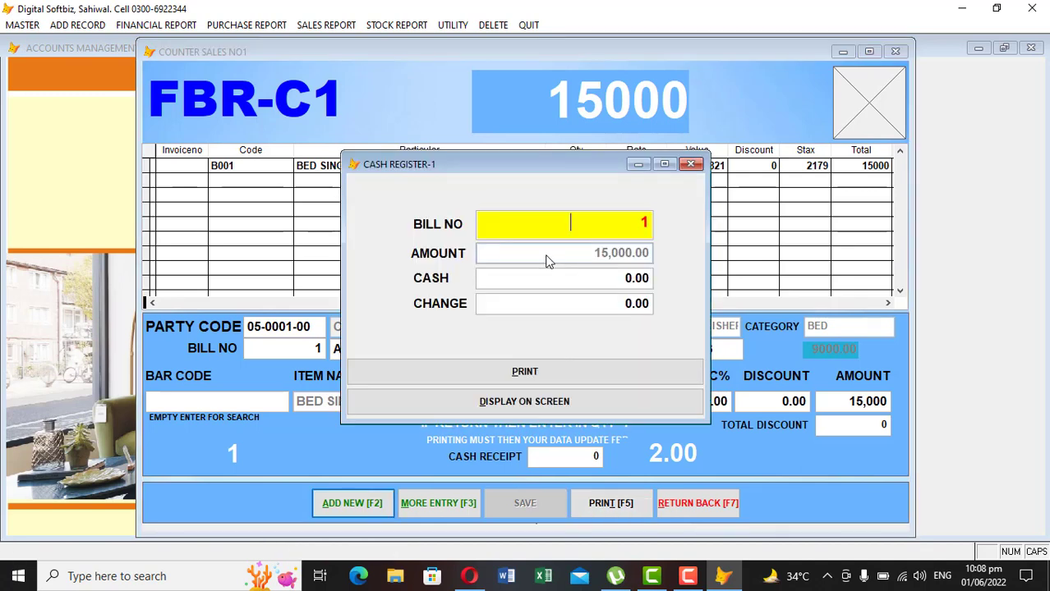
{"action": "key", "text": "Return"}
{"action": "key", "text": "Return"}
{"action": "key", "text": "Return"}
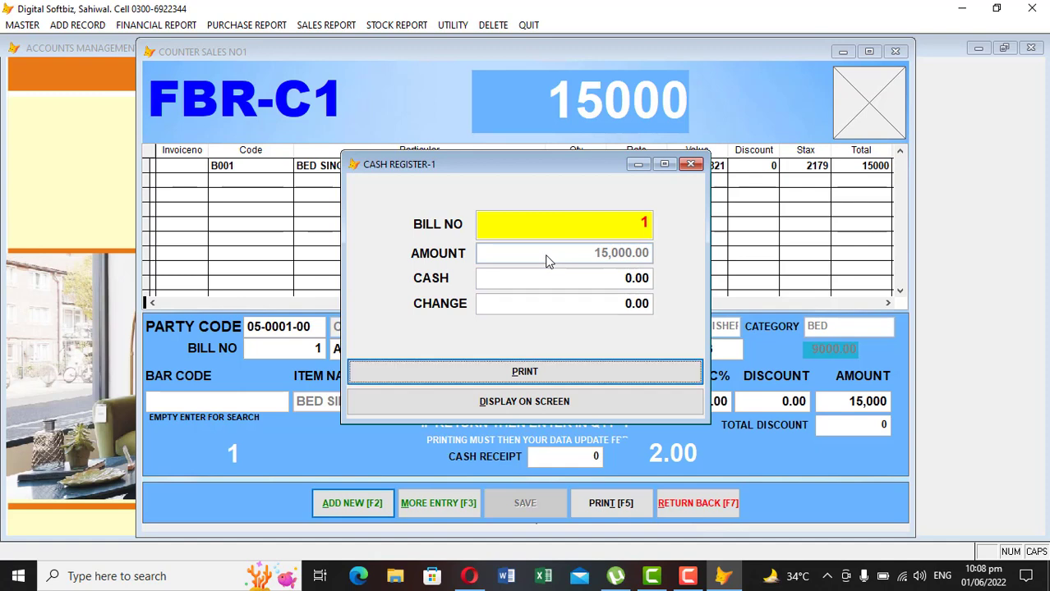
{"action": "left_click", "coordinate": [566, 406]}
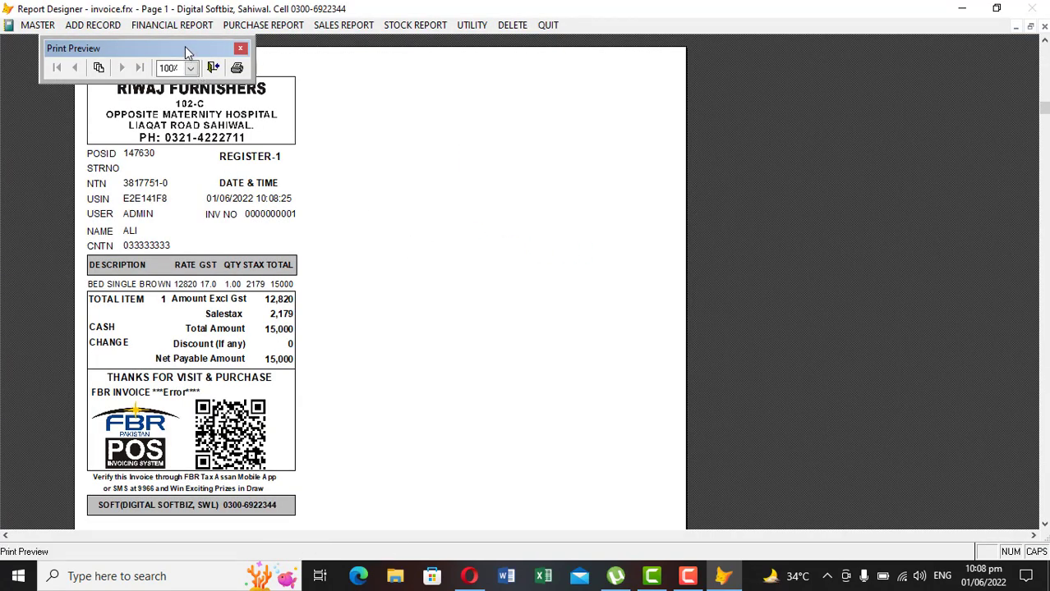
{"action": "left_click_drag", "start_coordinate": [185, 45], "coordinate": [184, 44]}
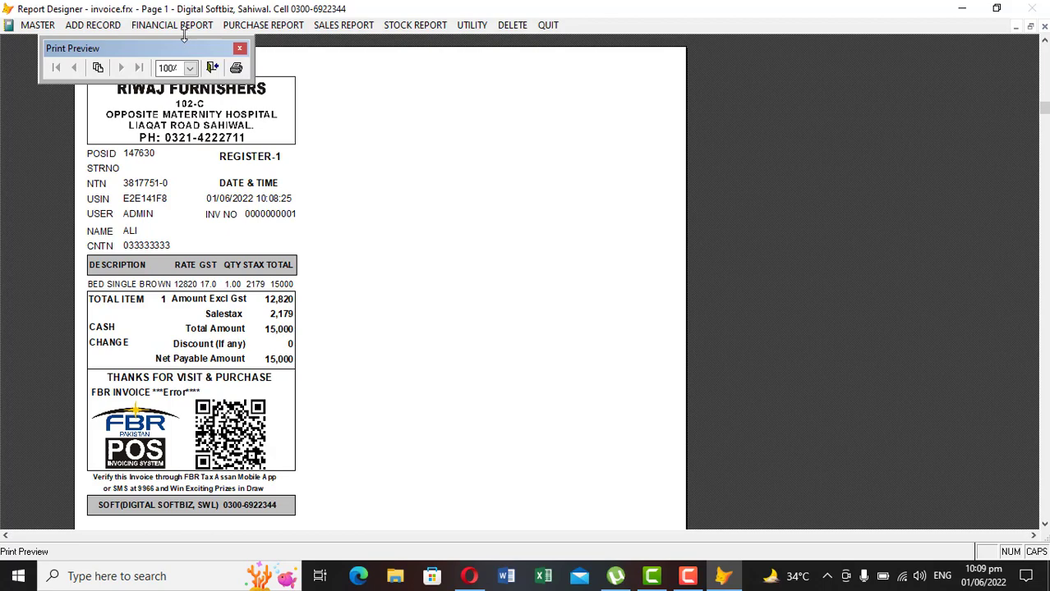
{"action": "left_click_drag", "start_coordinate": [183, 34], "coordinate": [183, 32]}
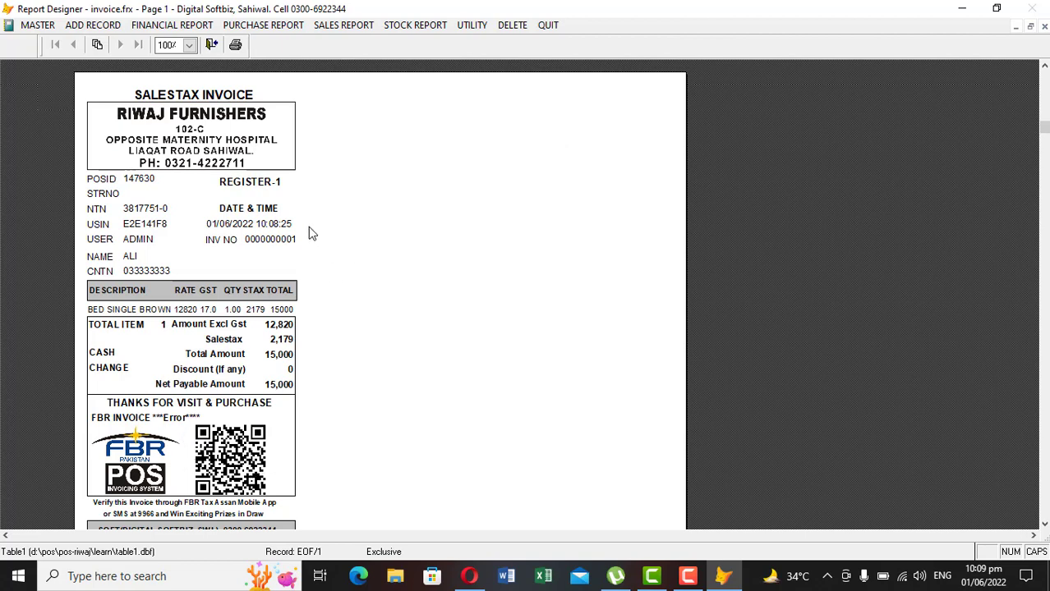
{"action": "key", "text": "Escape"}
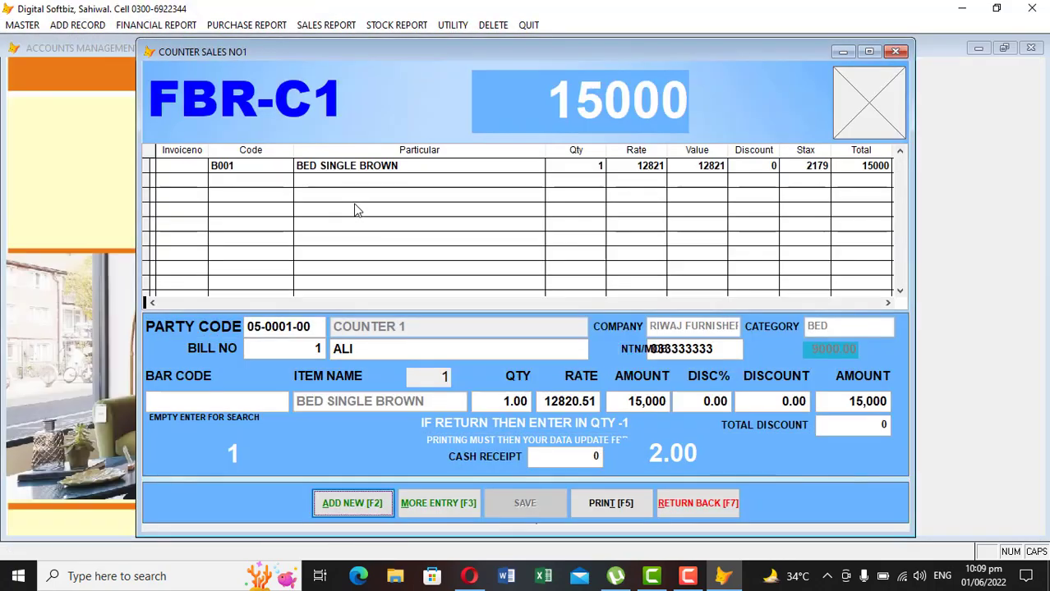
Leave the sales counter without entering another sale and transfer all counter bin sales data to the main program
{"action": "left_click", "coordinate": [353, 501]}
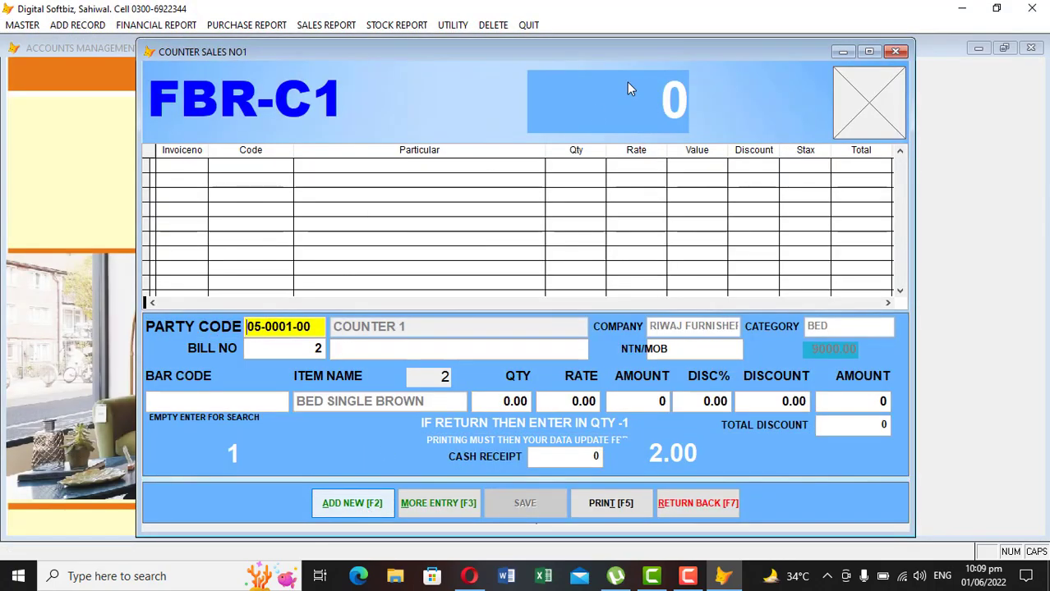
{"action": "left_click", "coordinate": [724, 509]}
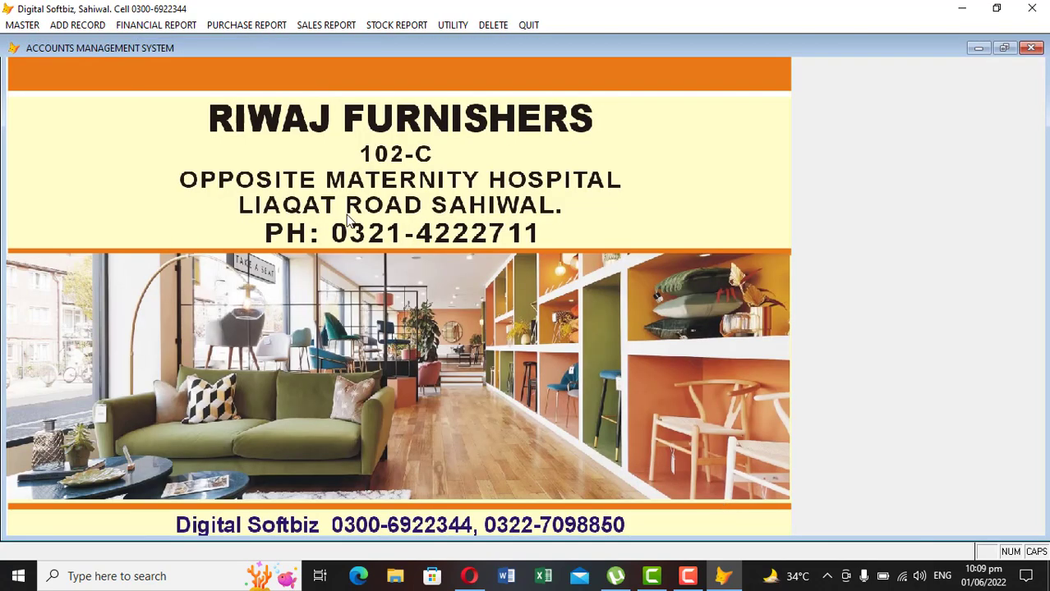
{"action": "left_click", "coordinate": [77, 25]}
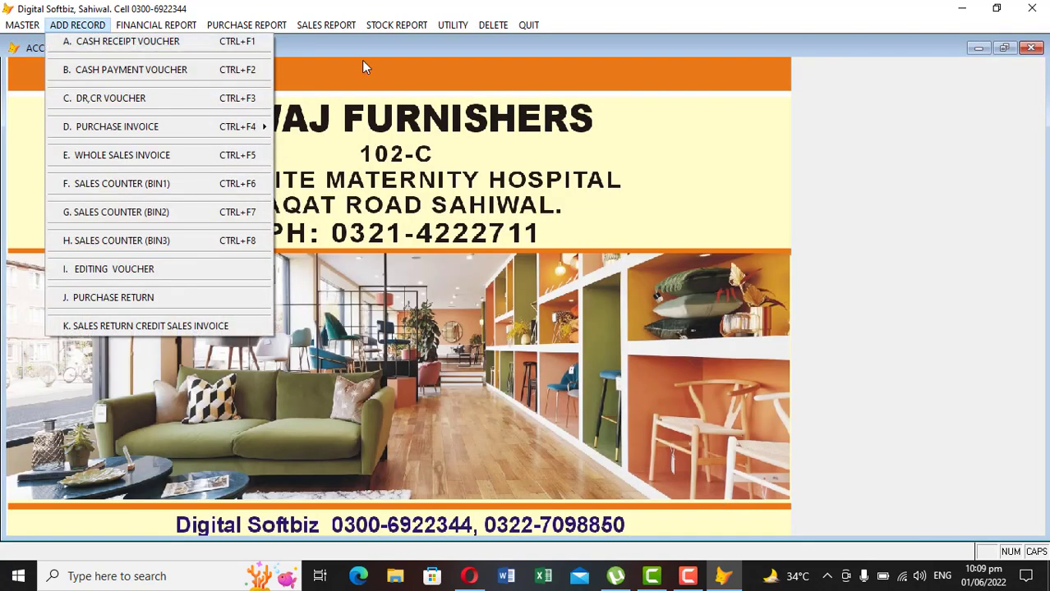
{"action": "mouse_move", "coordinate": [453, 26]}
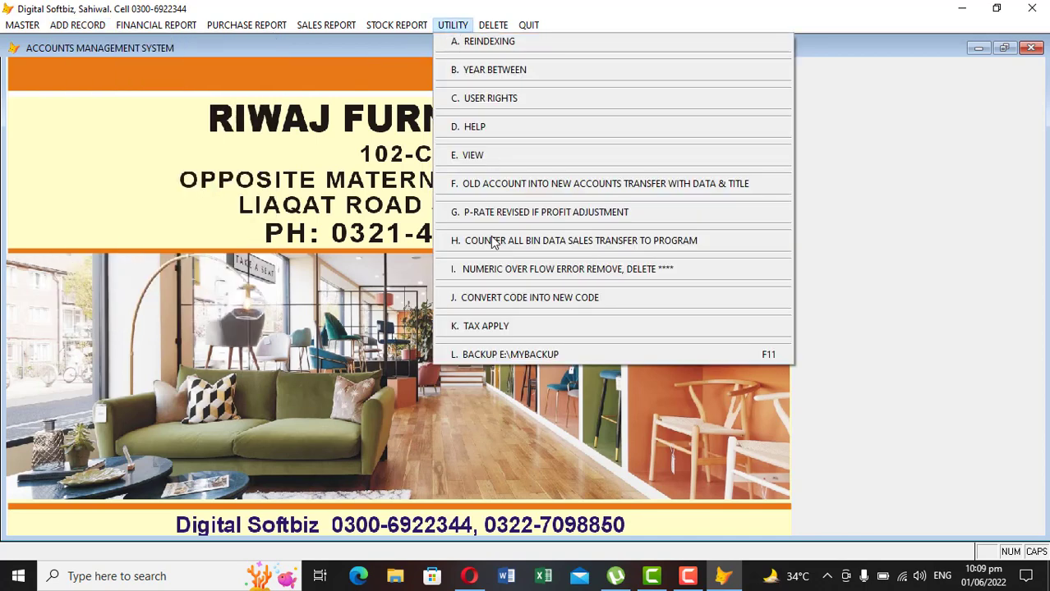
{"action": "left_click", "coordinate": [653, 241]}
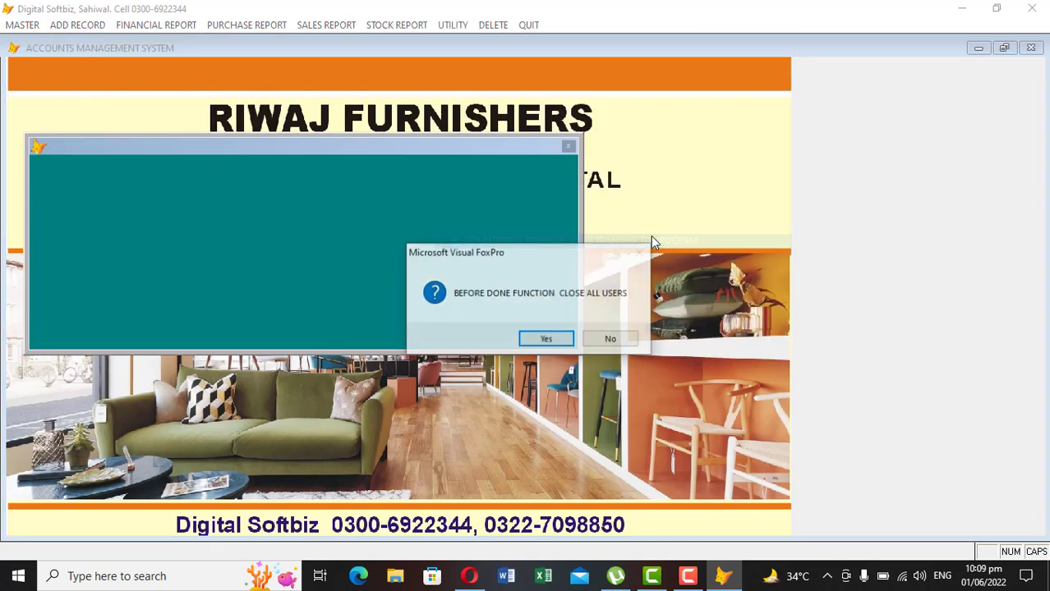
{"action": "left_click", "coordinate": [544, 339]}
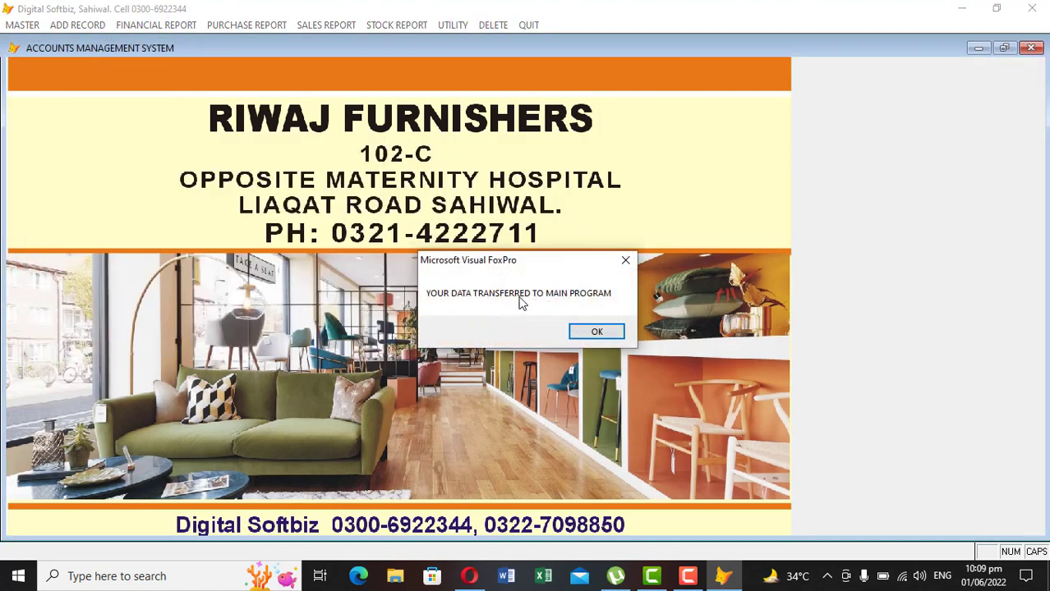
{"action": "left_click", "coordinate": [591, 333]}
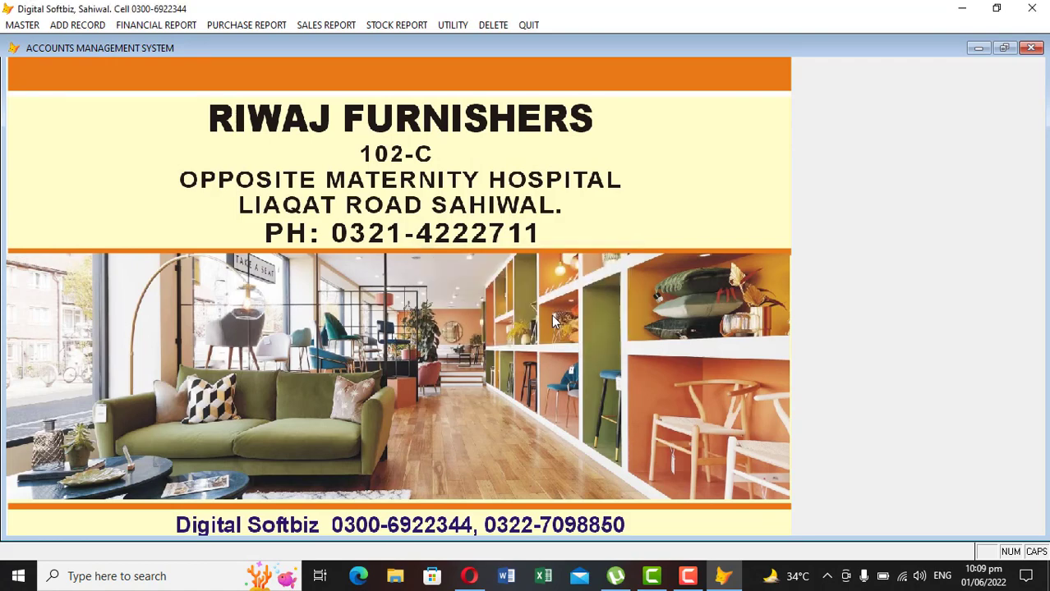
Preview the daily sales report from 01/06/2022 to 01/06/2022 on screen
{"action": "left_click", "coordinate": [82, 31]}
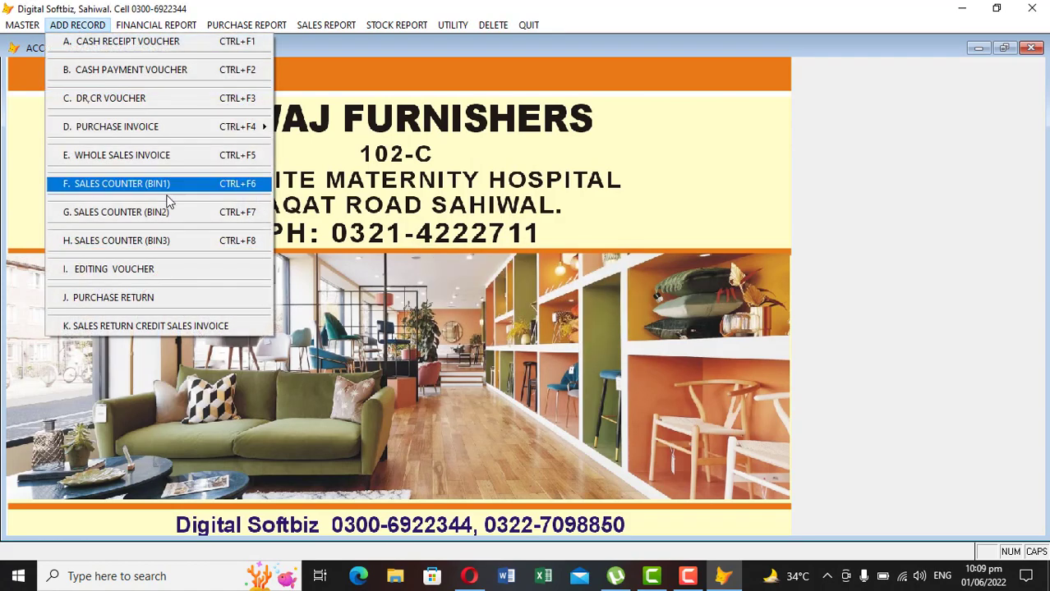
{"action": "left_click", "coordinate": [268, 38]}
{"action": "left_click", "coordinate": [308, 26]}
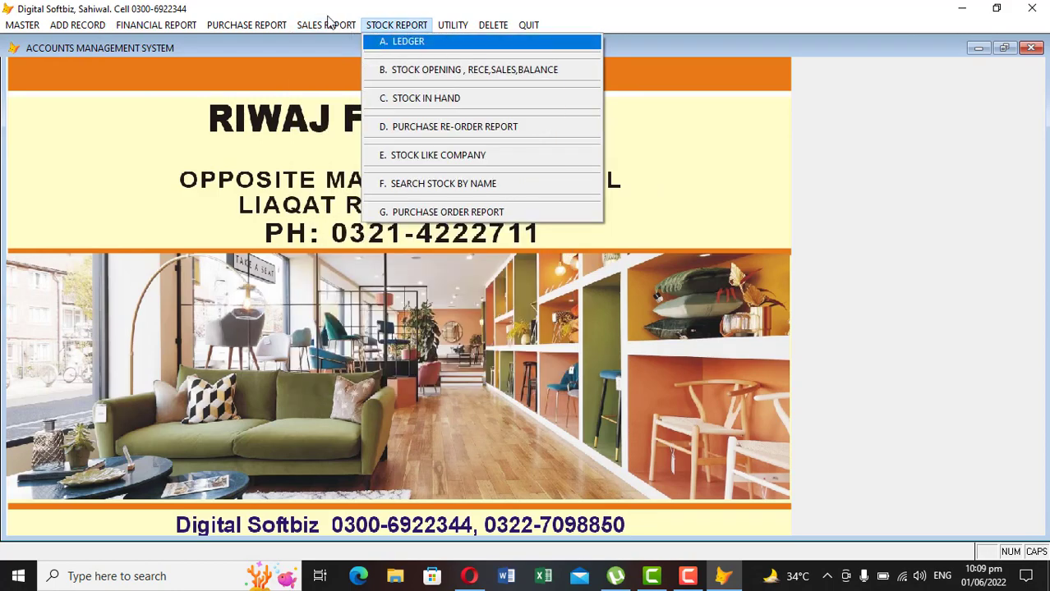
{"action": "left_click", "coordinate": [335, 42]}
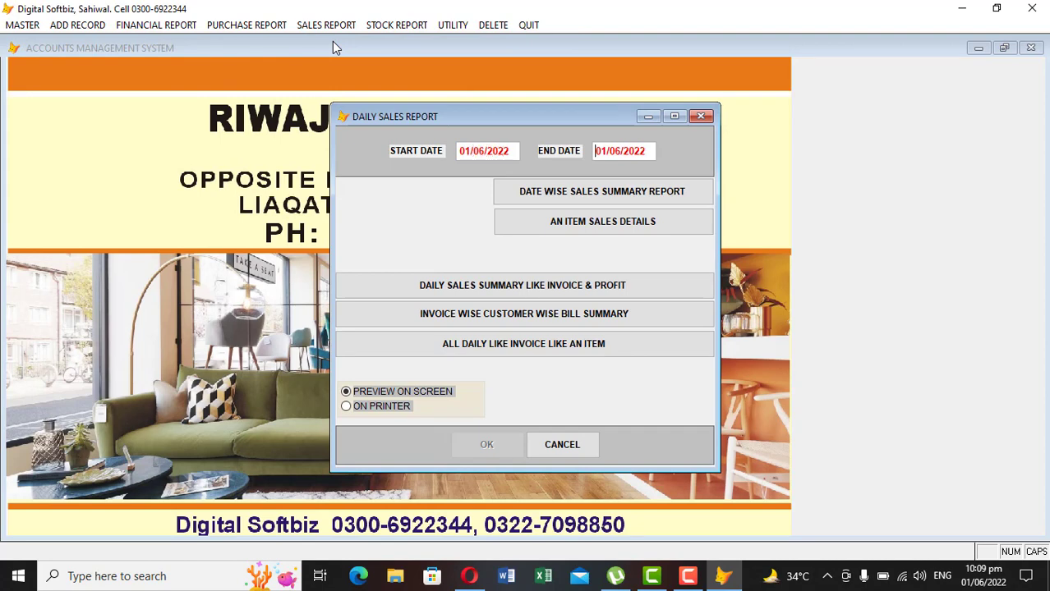
{"action": "key", "text": "Return"}
{"action": "key", "text": "Return"}
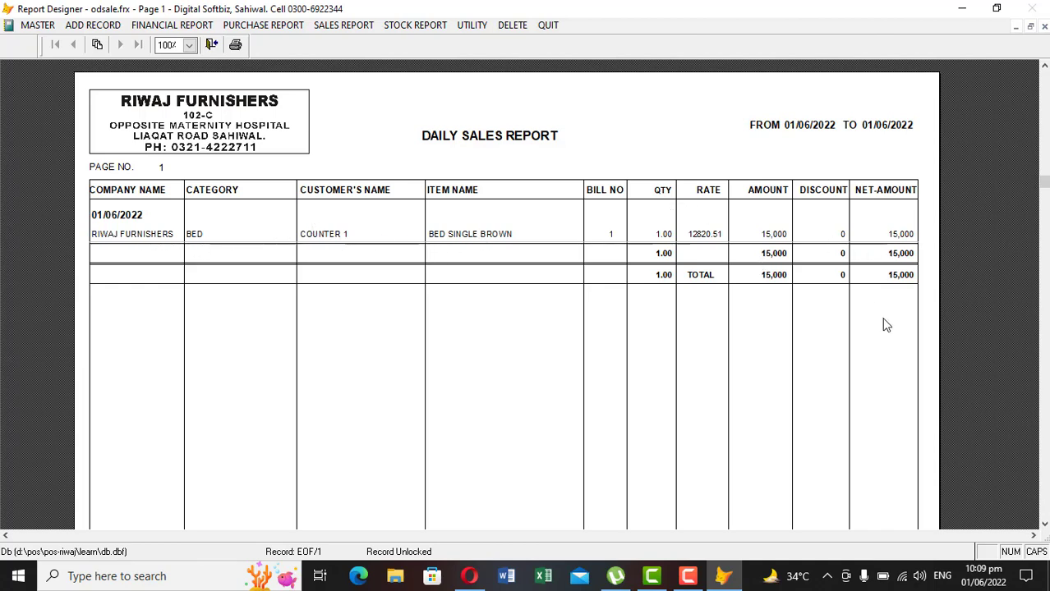
Close the daily sales report, then preview the FBR daily sales tax report for 01/06/2022 on screen and leave the sales tax register
{"action": "key", "text": "Escape"}
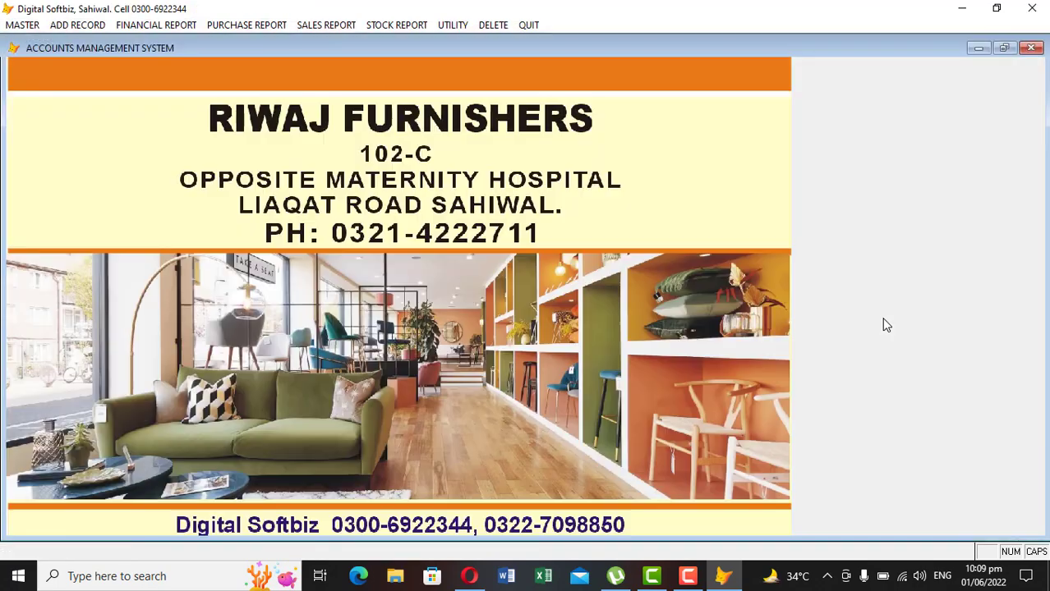
{"action": "left_click", "coordinate": [326, 25]}
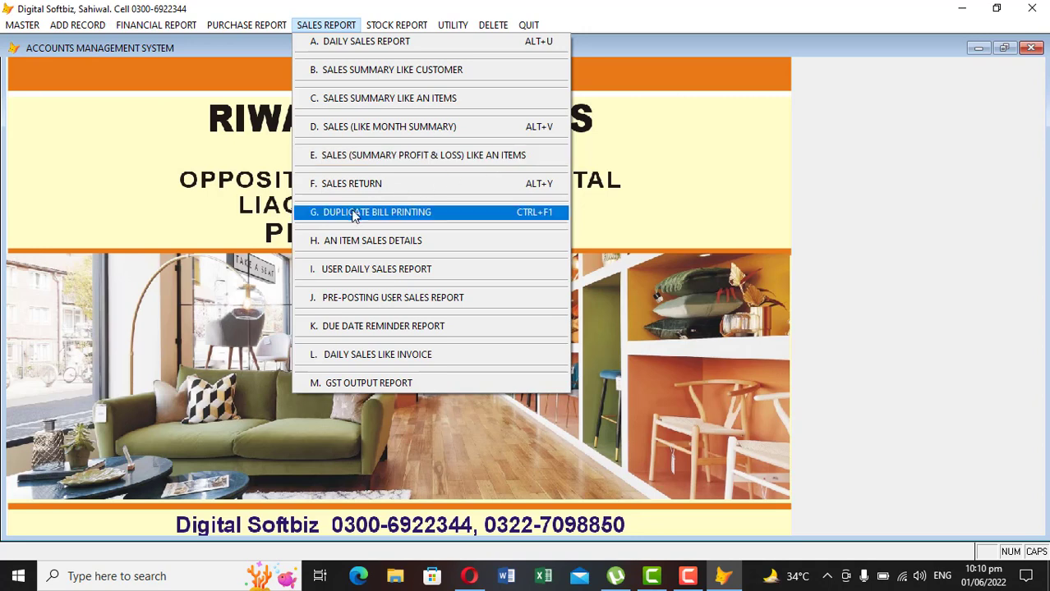
{"action": "left_click", "coordinate": [419, 383]}
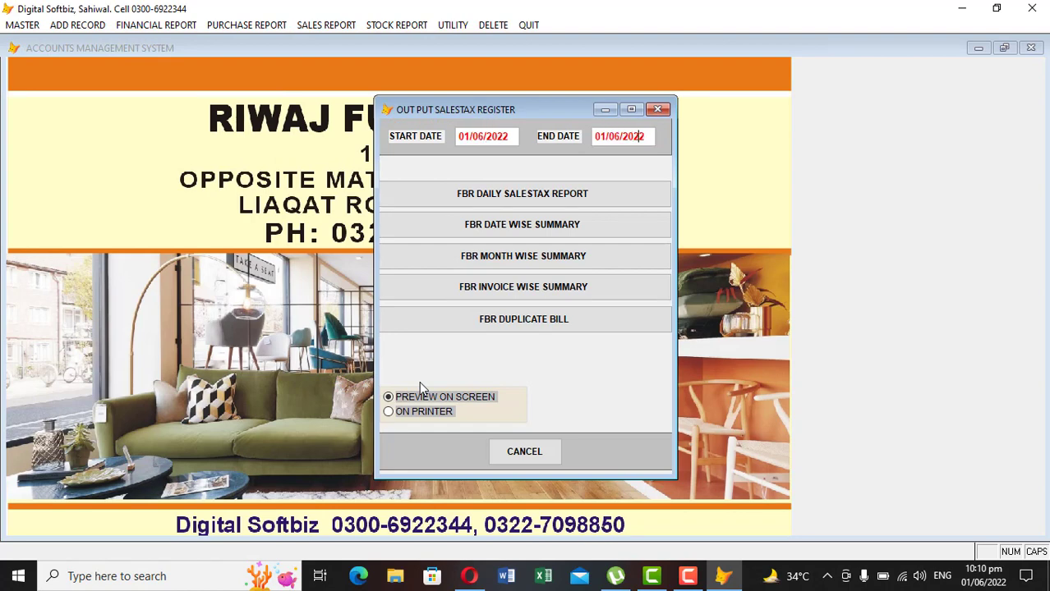
{"action": "key", "text": "Tab"}
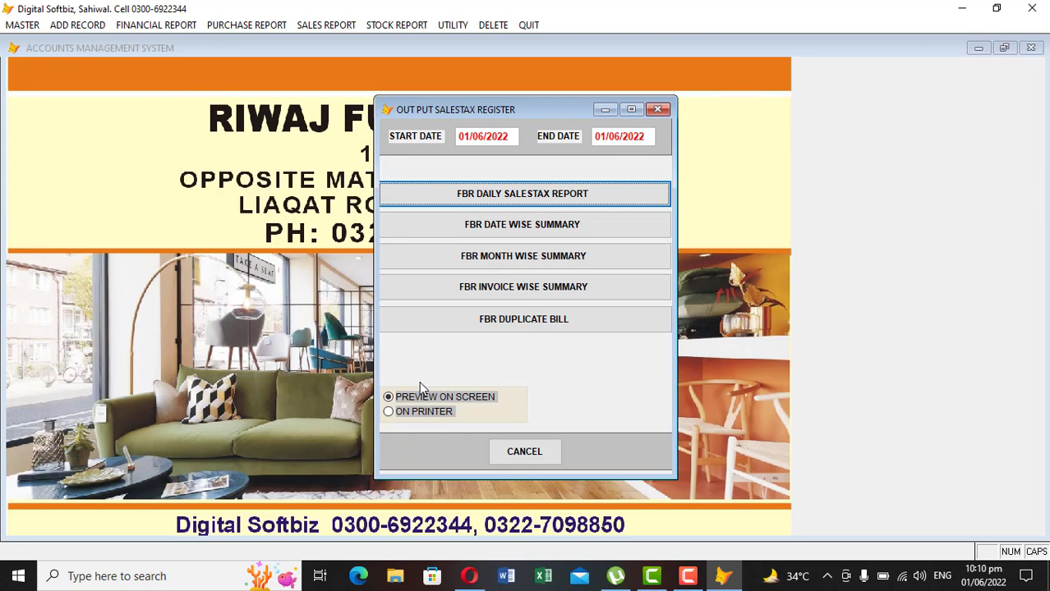
{"action": "left_click", "coordinate": [524, 202]}
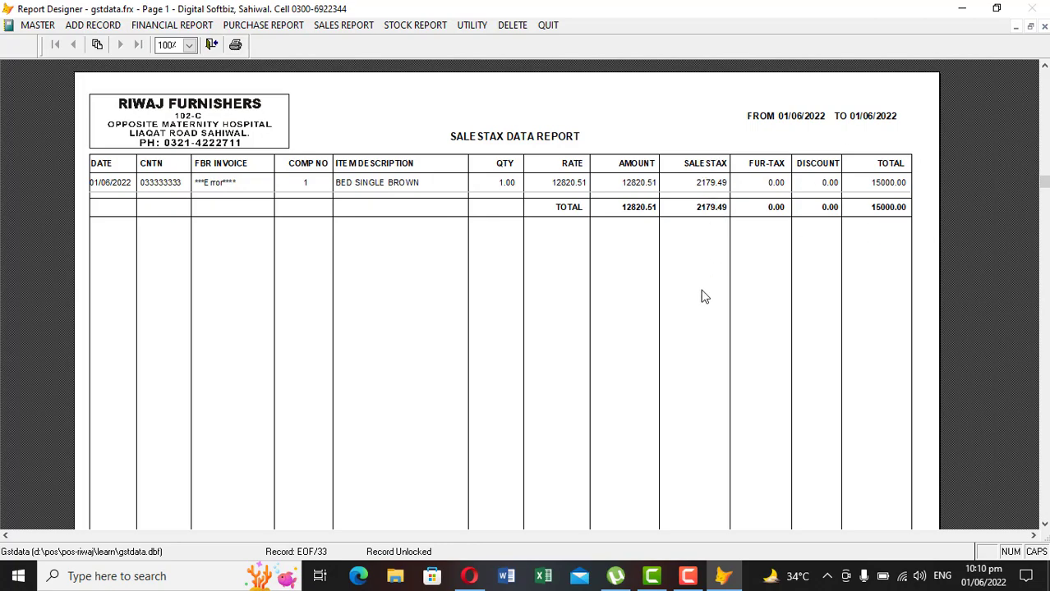
{"action": "key", "text": "Escape"}
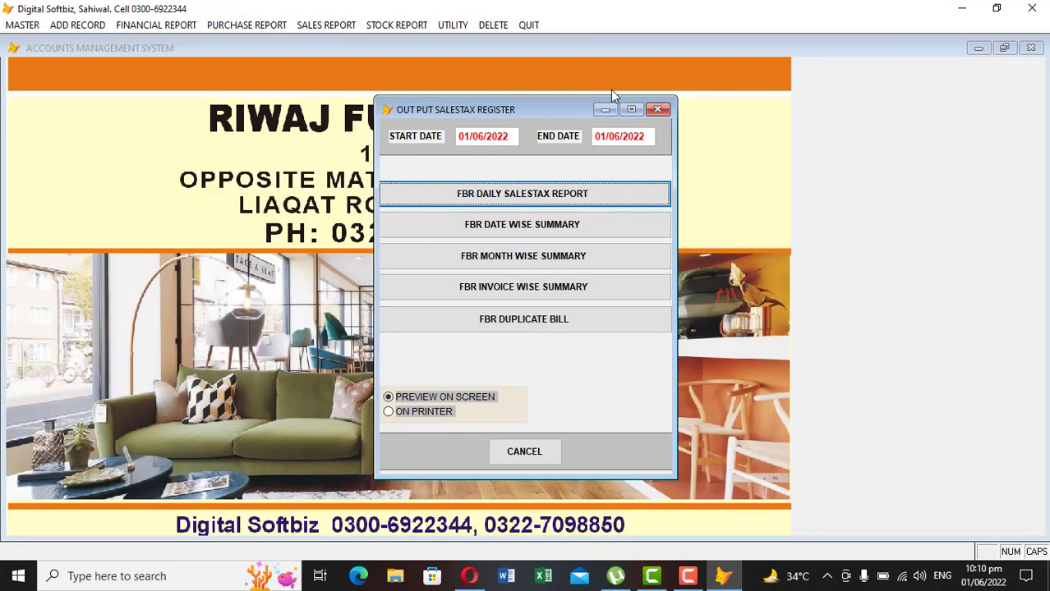
{"action": "left_click", "coordinate": [660, 112]}
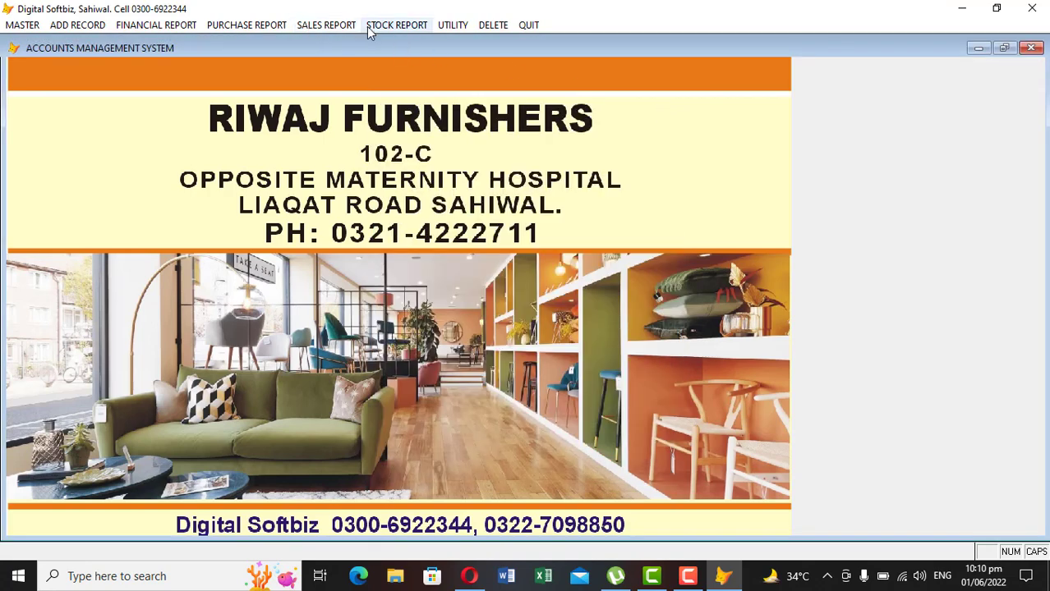
Preview the stock in hand report up to 01/06/2022 for categories 1 to 4 on screen and close it
{"action": "left_click", "coordinate": [383, 26]}
{"action": "left_click", "coordinate": [426, 98]}
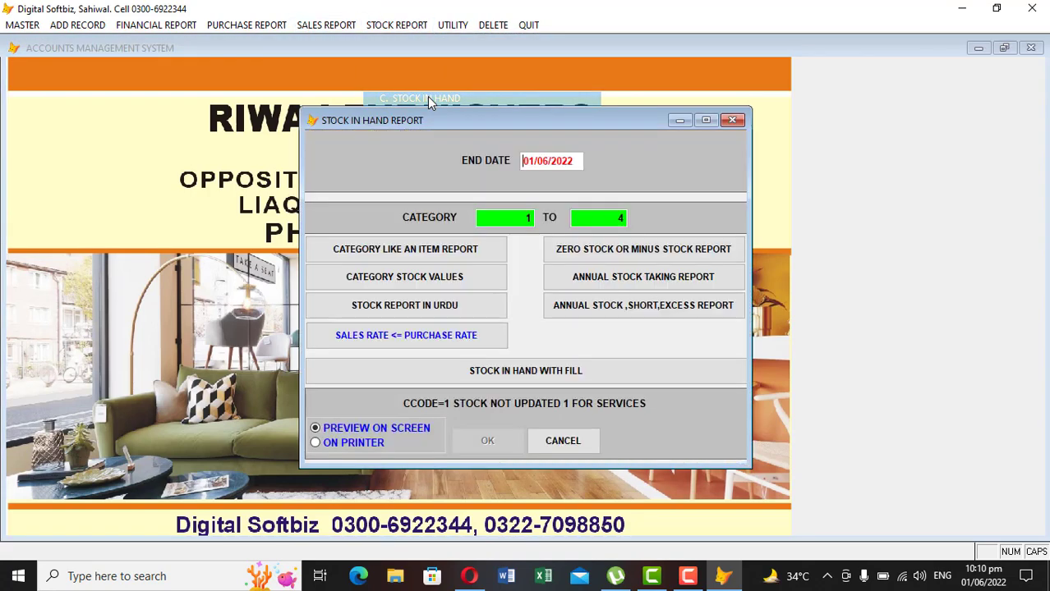
{"action": "key", "text": "Return"}
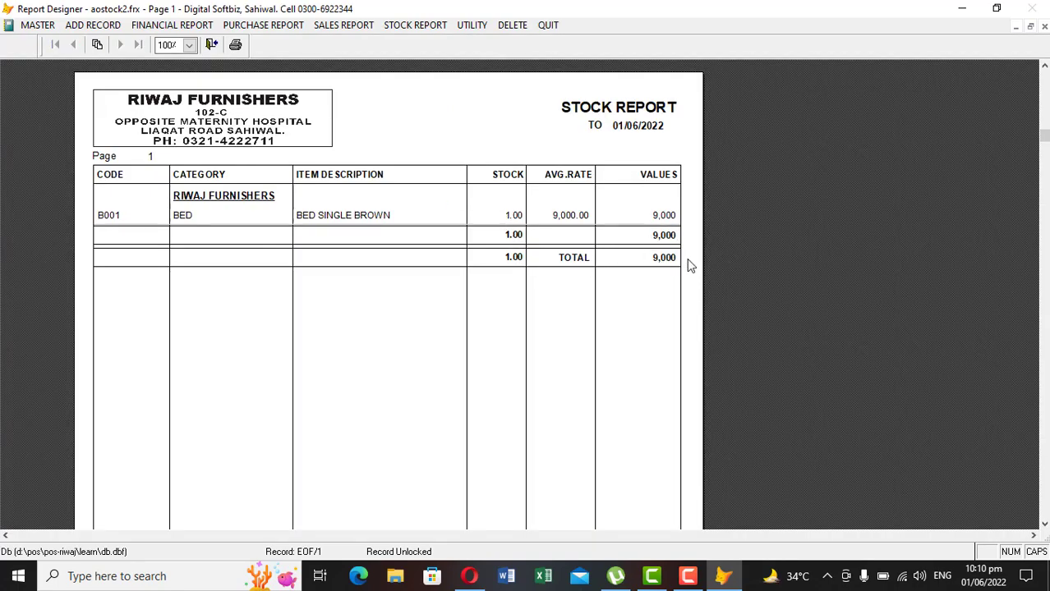
{"action": "key", "text": "Escape"}
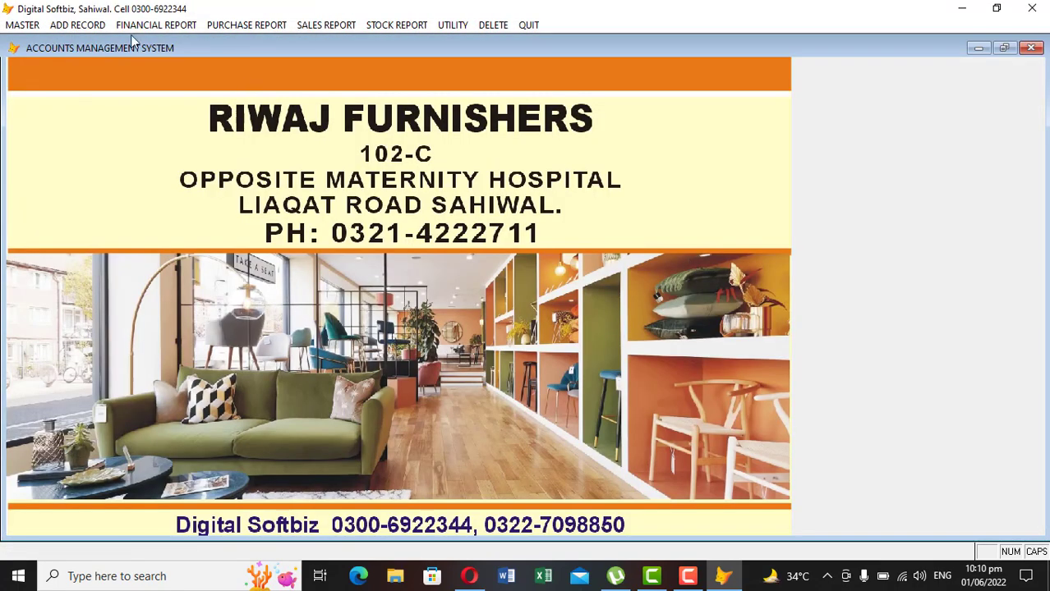
Start a whole sales invoice dated 01/06/2022 and pick the customer by name from the account search list, keeping bill number 3
{"action": "left_click", "coordinate": [77, 24]}
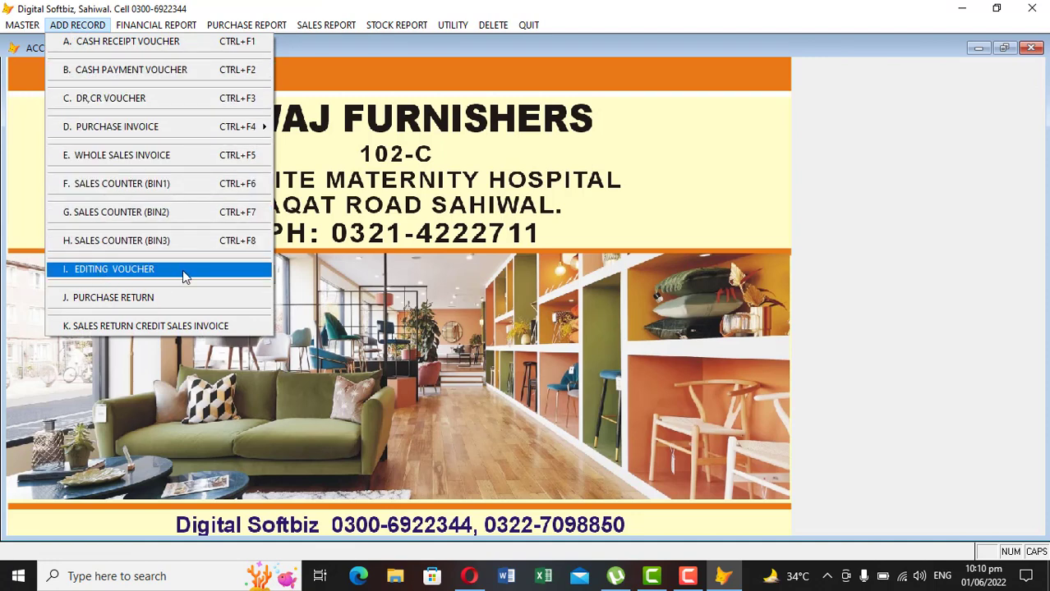
{"action": "left_click", "coordinate": [144, 160]}
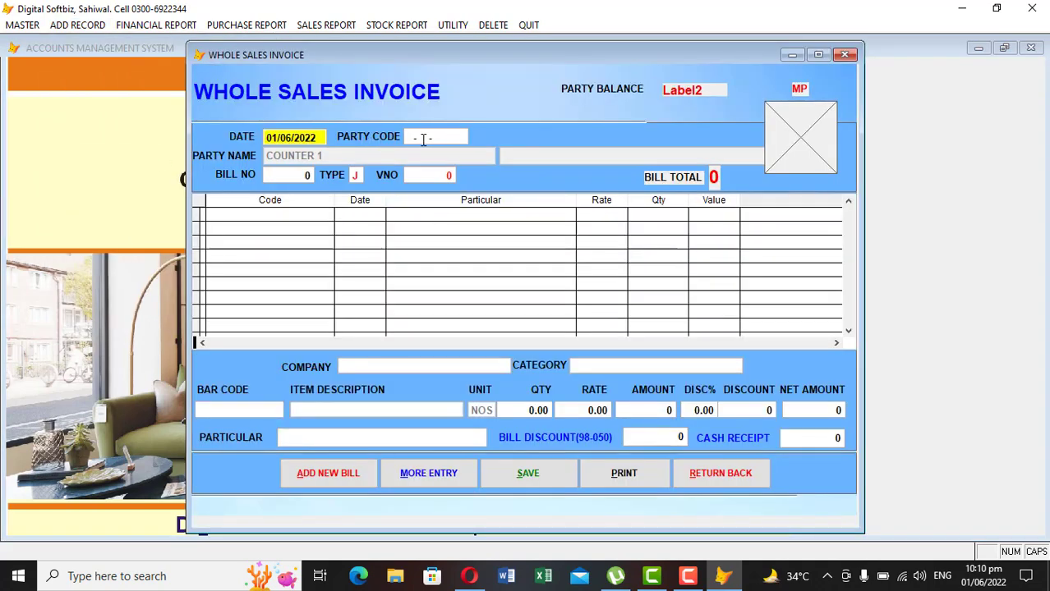
{"action": "left_click", "coordinate": [423, 139]}
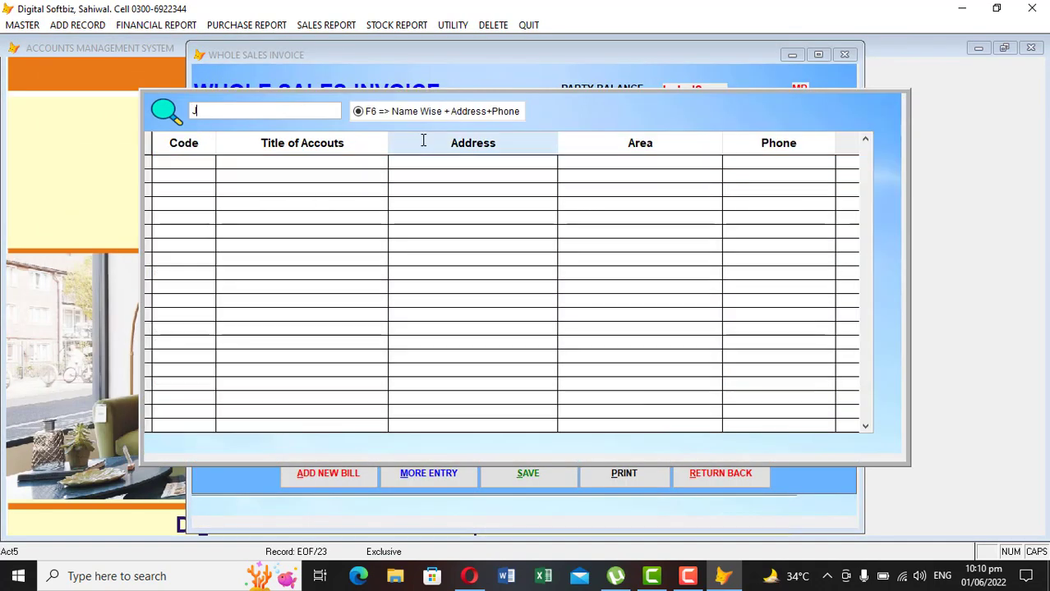
{"action": "type", "text": "BI"}
{"action": "key", "text": "Return"}
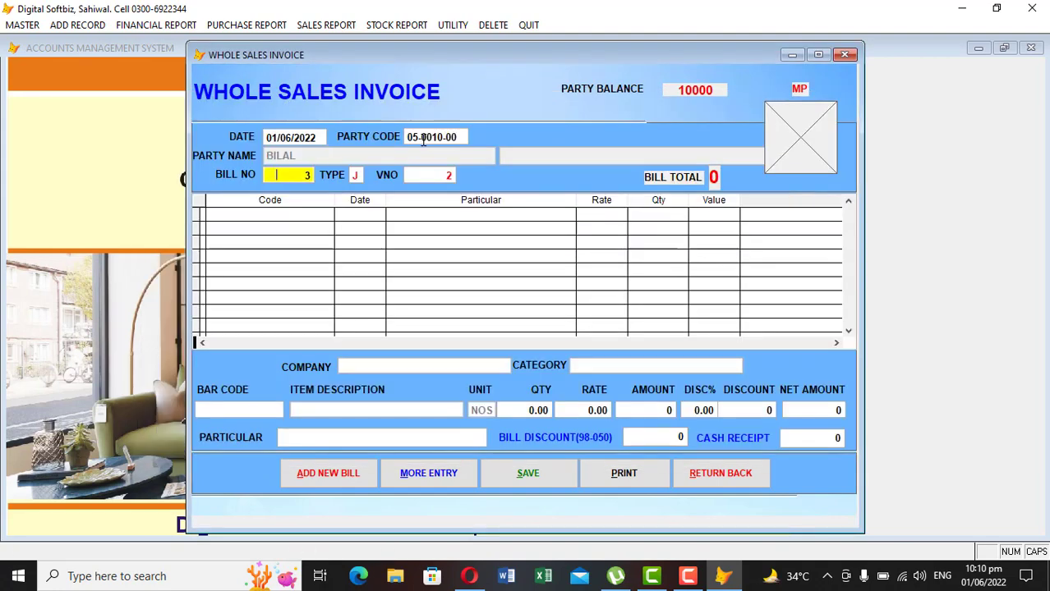
{"action": "key", "text": "Return"}
Add item B001, BED SINGLE BROWN, with quantity 1, rate 15,000 and no discount, save the entry and leave the whole sales invoice
{"action": "key", "text": "Return"}
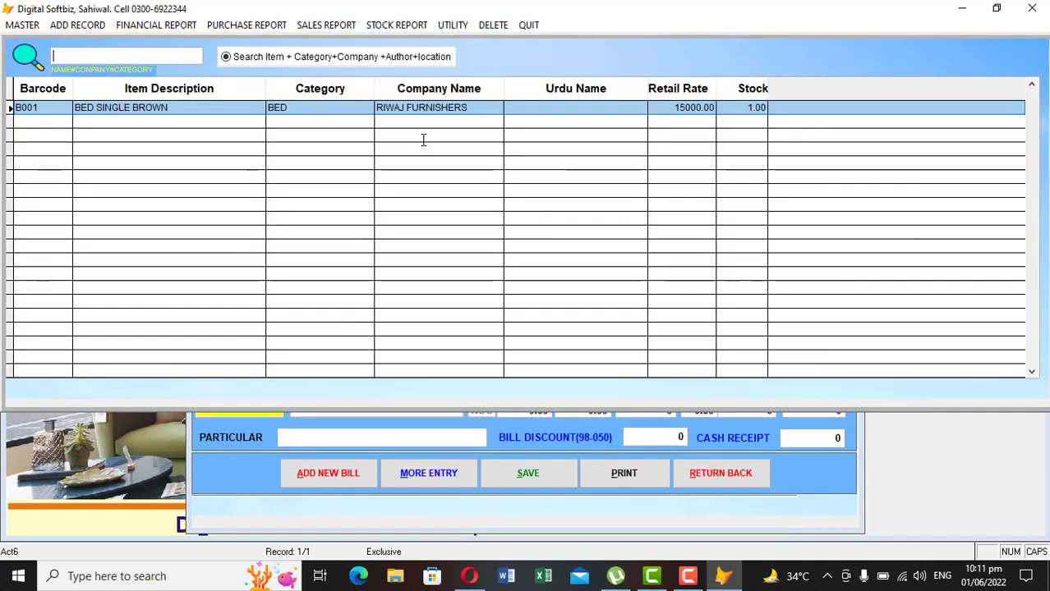
{"action": "key", "text": "Return"}
{"action": "key", "text": "Return"}
{"action": "key", "text": "Return"}
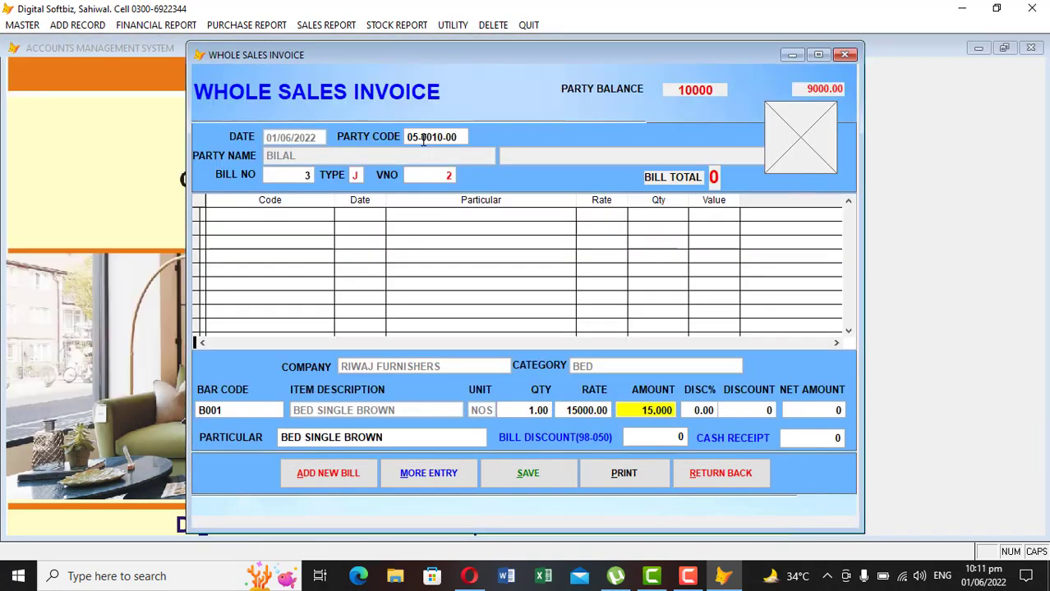
{"action": "key", "text": "Return"}
{"action": "key", "text": "Return"}
{"action": "key", "text": "Return"}
{"action": "key", "text": "Return"}
{"action": "key", "text": "Return"}
{"action": "key", "text": "Return"}
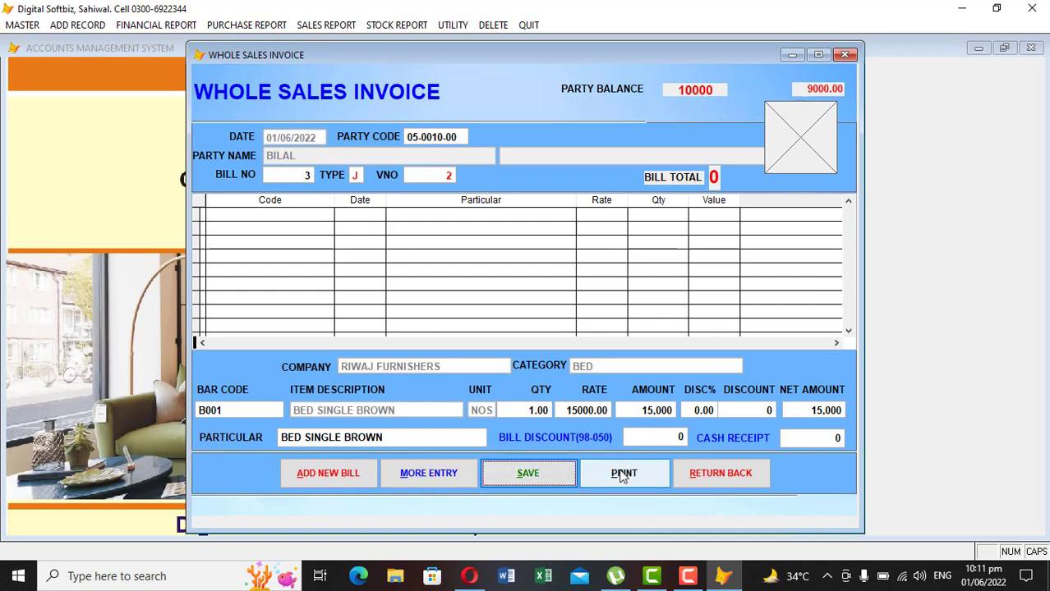
{"action": "left_click", "coordinate": [530, 475]}
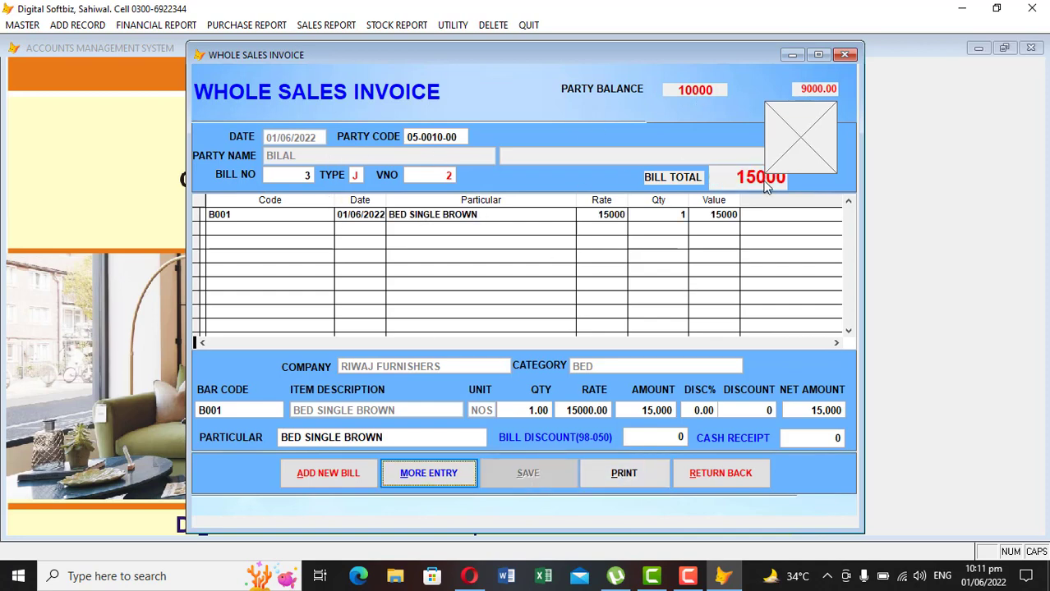
{"action": "left_click", "coordinate": [721, 473]}
Preview the same customer's ledger from 01/01/2022 to 01/06/2022 on screen and close it
{"action": "left_click", "coordinate": [170, 28]}
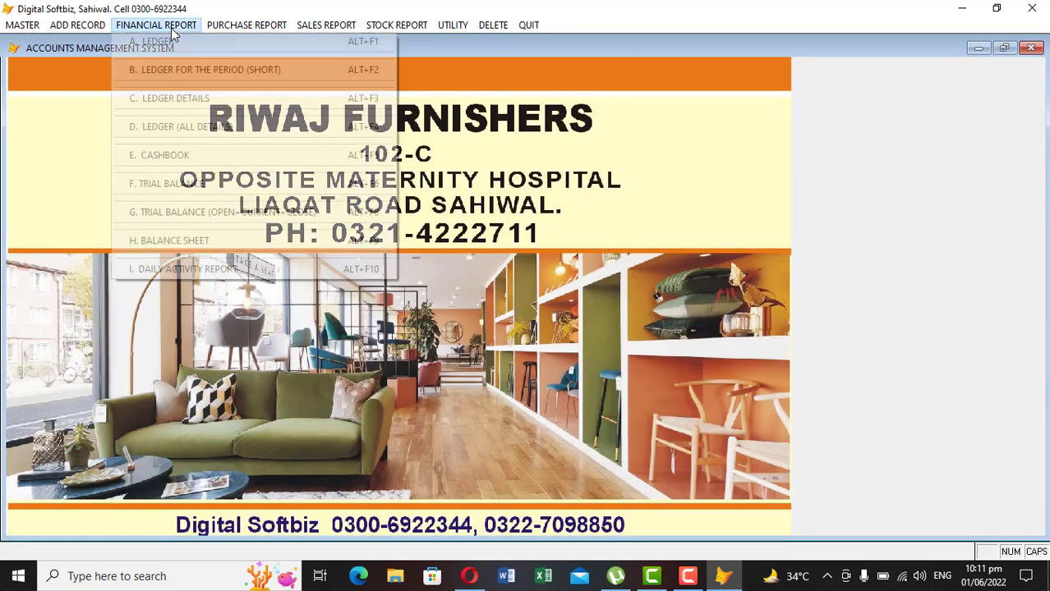
{"action": "left_click", "coordinate": [178, 41]}
{"action": "key", "text": "Return"}
{"action": "key", "text": "Return"}
{"action": "key", "text": "Return"}
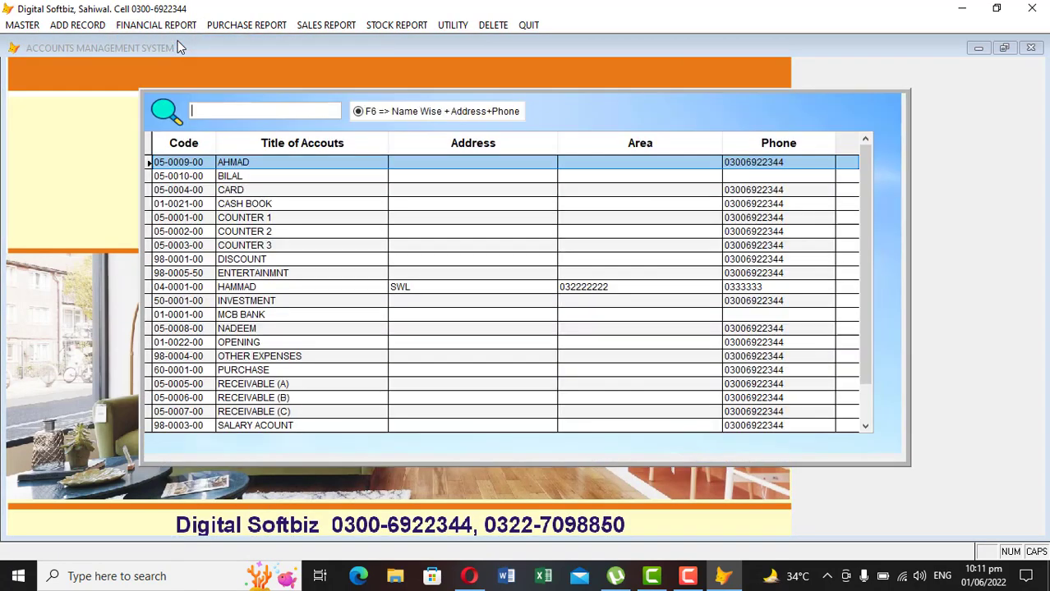
{"action": "type", "text": "bi"}
{"action": "key", "text": "Return"}
{"action": "key", "text": "Return"}
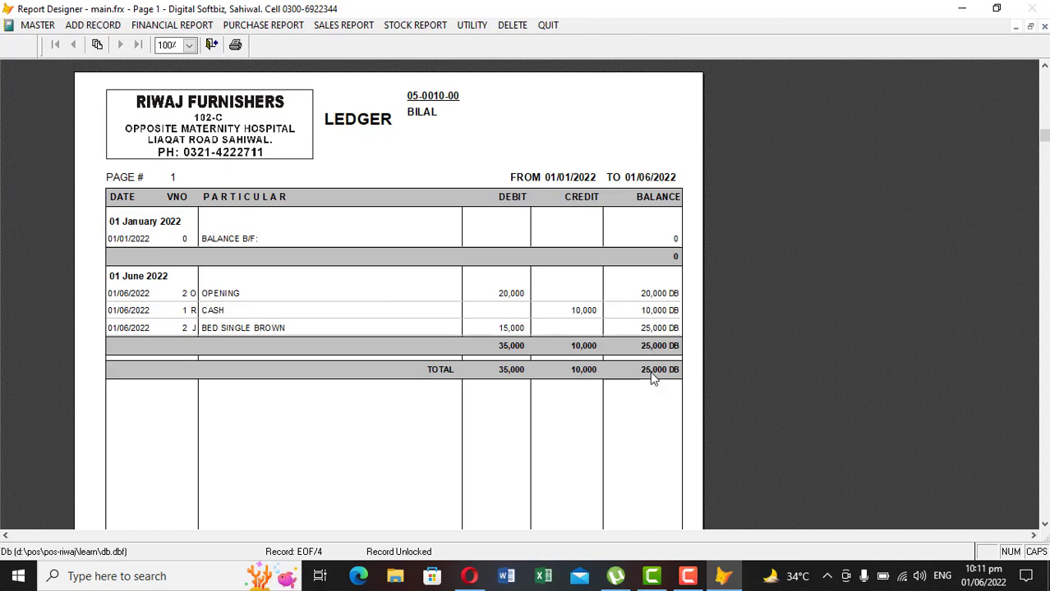
{"action": "key", "text": "Escape"}
Check the stock in hand report to 01/06/2022 again after the whole sale and close the preview
{"action": "left_click", "coordinate": [415, 29]}
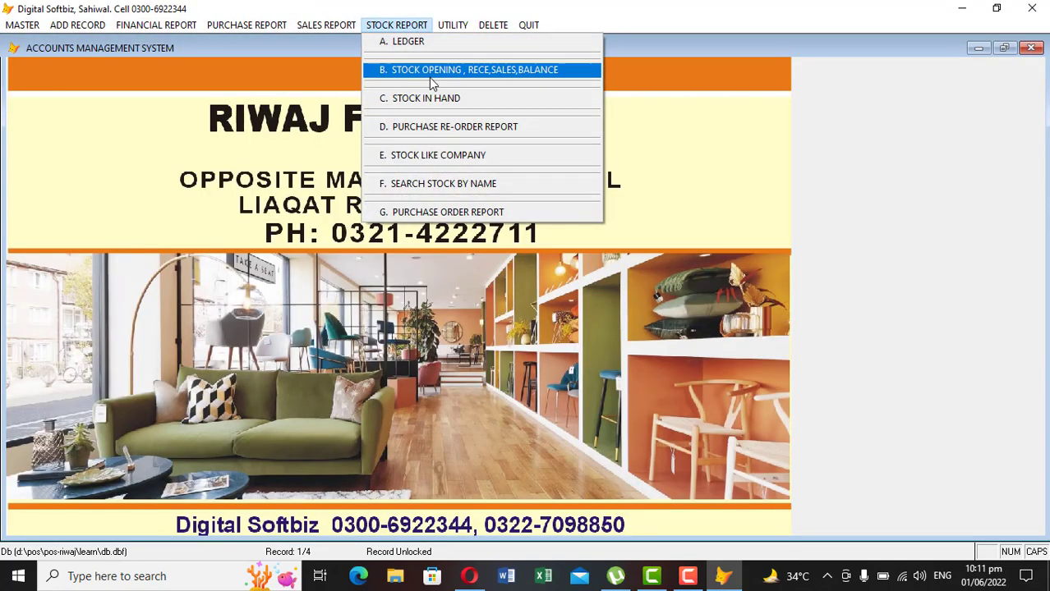
{"action": "left_click", "coordinate": [428, 96]}
{"action": "key", "text": "Return"}
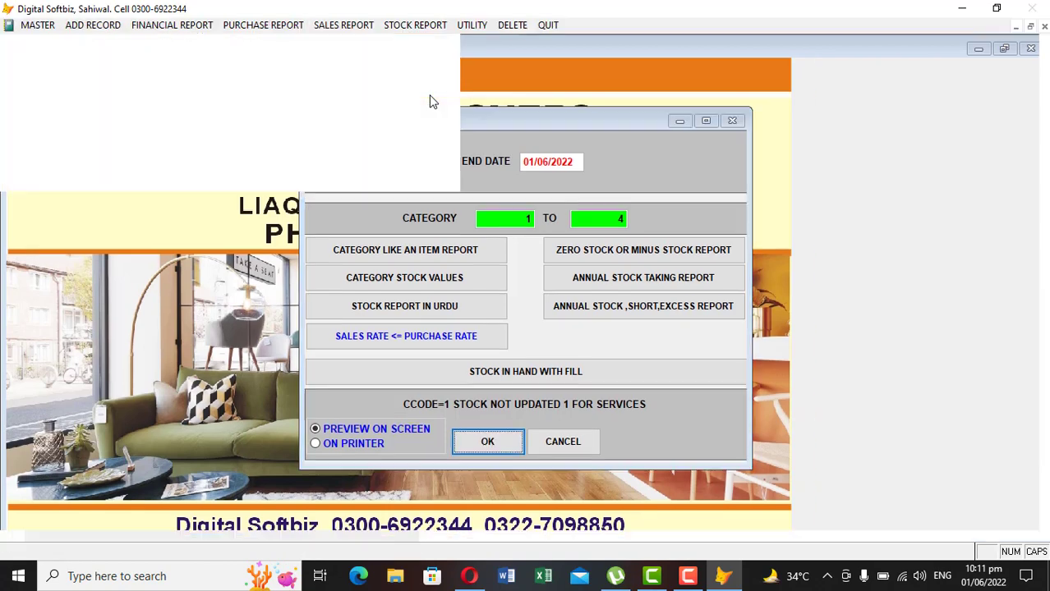
{"action": "key", "text": "Escape"}
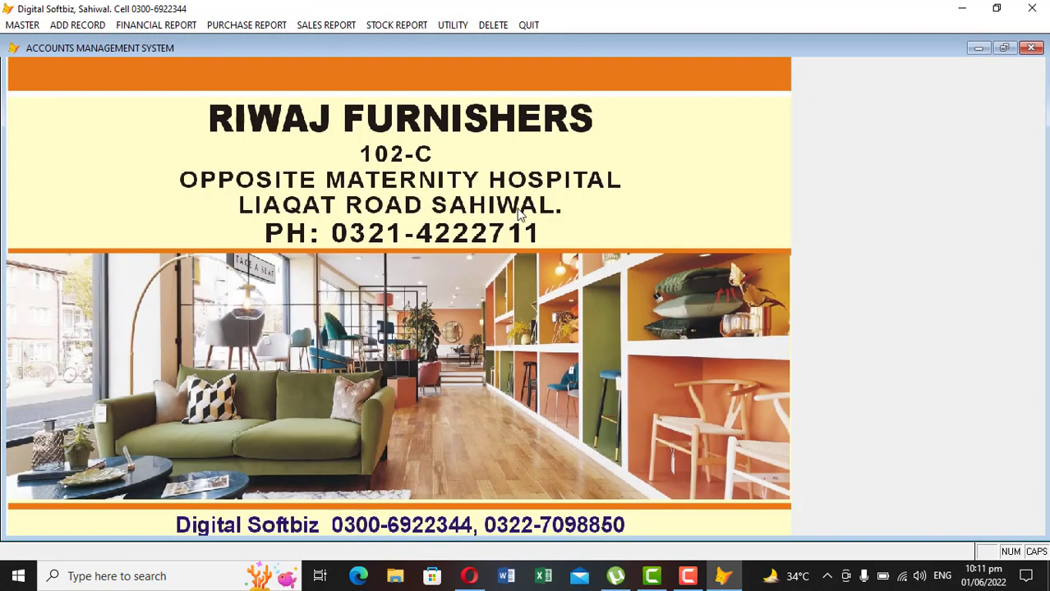
Start a purchase invoice dated 01/06/2022 for the supplier found by name in the account search list, keeping auto bill 2 and party bill number 0
{"action": "left_click", "coordinate": [83, 27]}
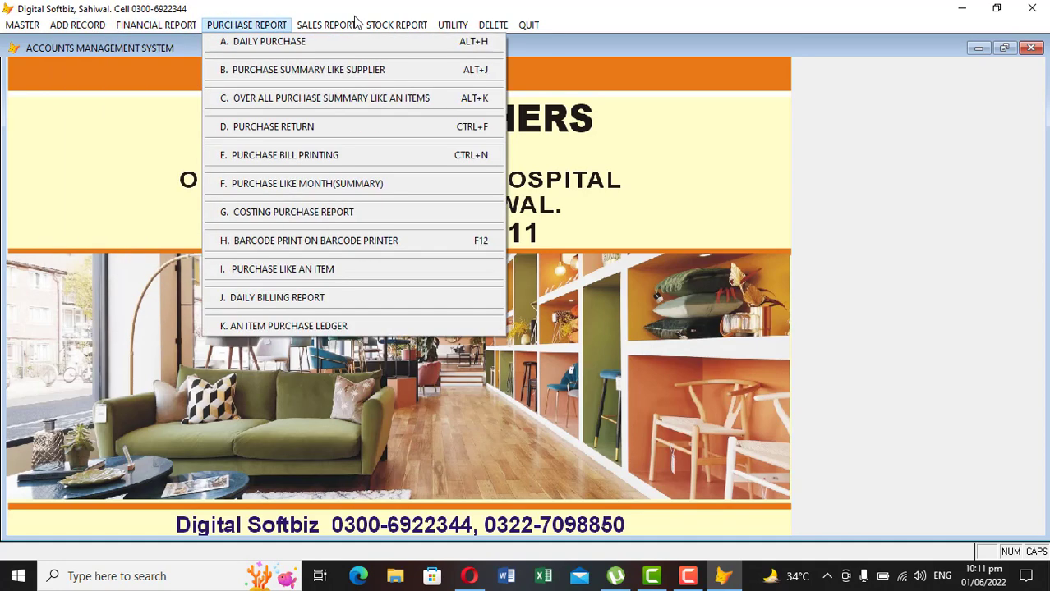
{"action": "mouse_move", "coordinate": [351, 40]}
{"action": "mouse_move", "coordinate": [265, 26]}
{"action": "mouse_move", "coordinate": [82, 24]}
{"action": "mouse_move", "coordinate": [197, 120]}
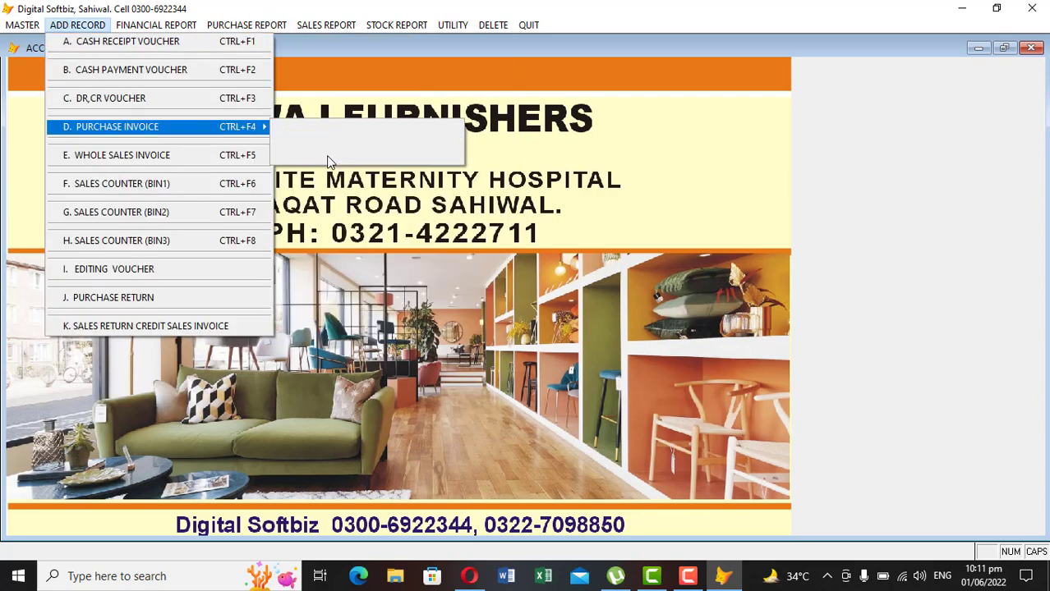
{"action": "left_click", "coordinate": [329, 155]}
{"action": "key", "text": "Return"}
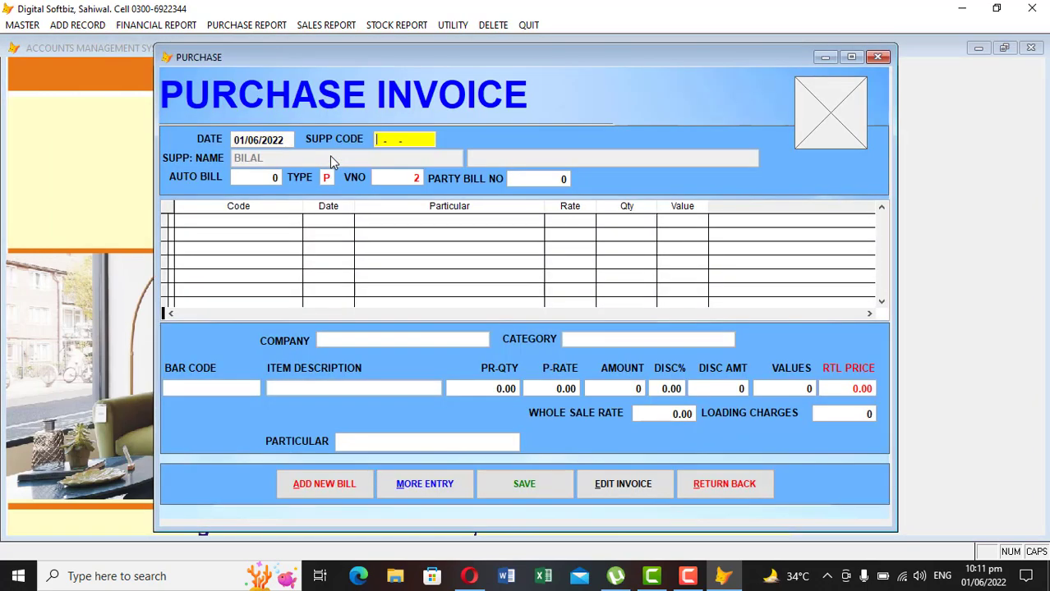
{"action": "key", "text": "Return"}
{"action": "type", "text": "HAM"}
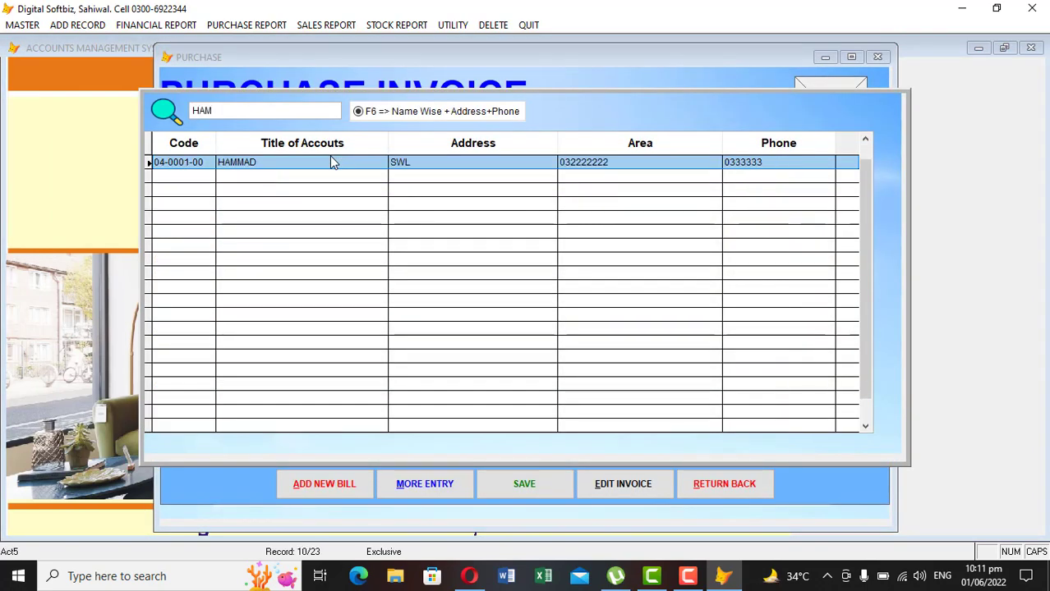
{"action": "key", "text": "Return"}
{"action": "key", "text": "Return"}
{"action": "key", "text": "Return"}
{"action": "key", "text": "Return"}
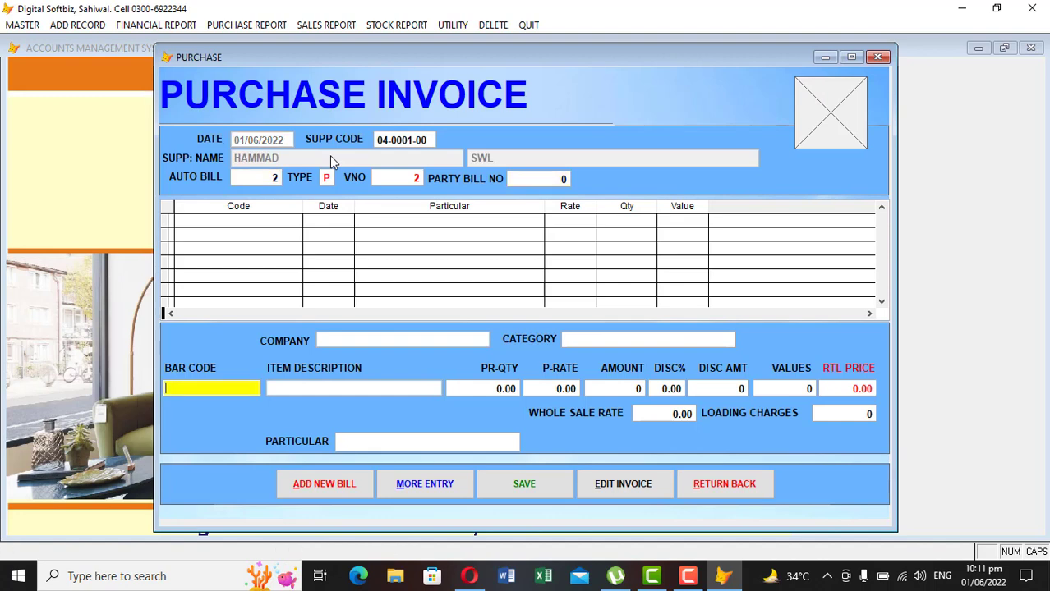
Enter item B001, BED SINGLE BROWN, with purchase quantity 4, rate 9,000, no discount and retail price 15,000, and leave the purchase invoice
{"action": "key", "text": "Return"}
{"action": "key", "text": "Return"}
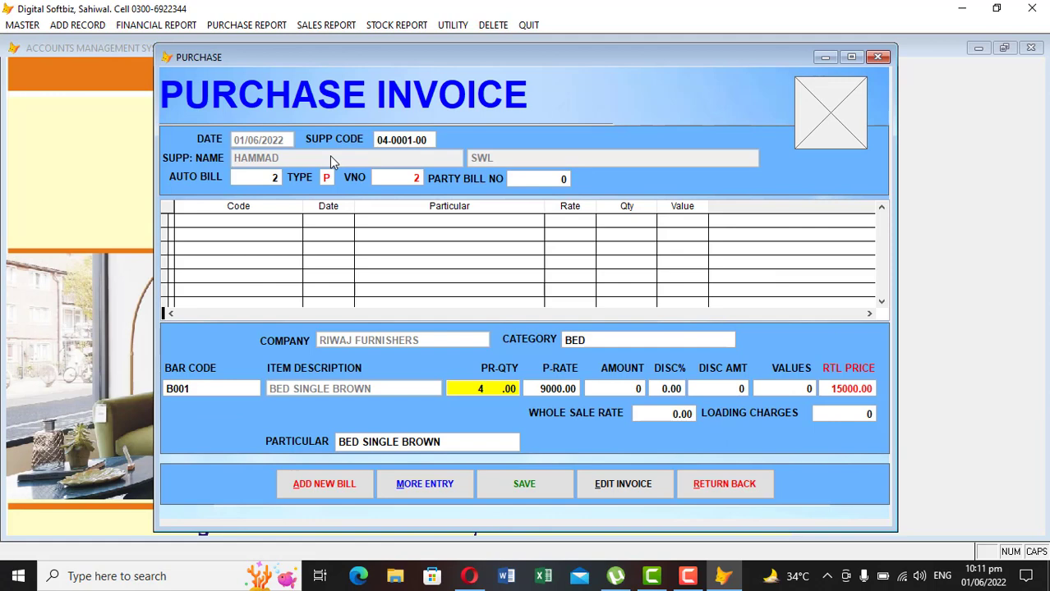
{"action": "key", "text": "Return"}
{"action": "key", "text": "Return"}
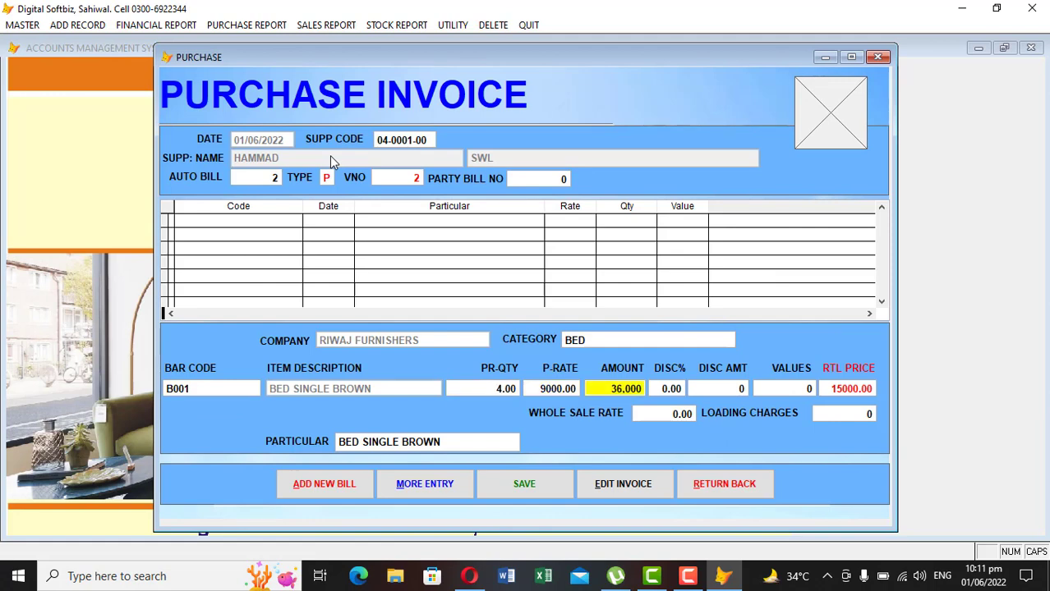
{"action": "key", "text": "Return"}
{"action": "key", "text": "Return"}
{"action": "key", "text": "Return"}
{"action": "key", "text": "Return"}
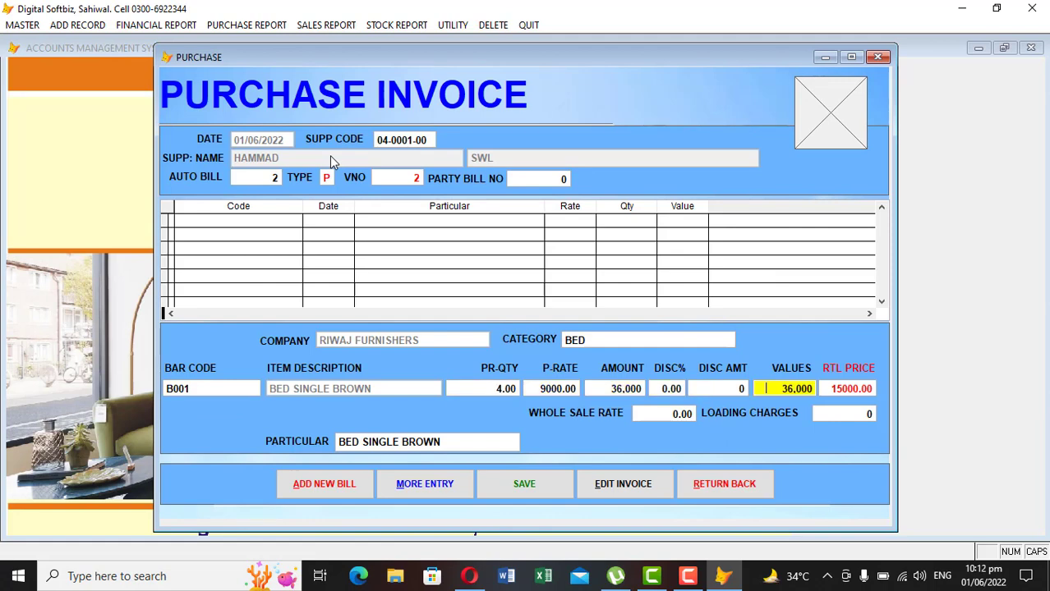
{"action": "key", "text": "Return"}
{"action": "key", "text": "Return"}
{"action": "key", "text": "Return"}
{"action": "key", "text": "Return"}
{"action": "key", "text": "Return"}
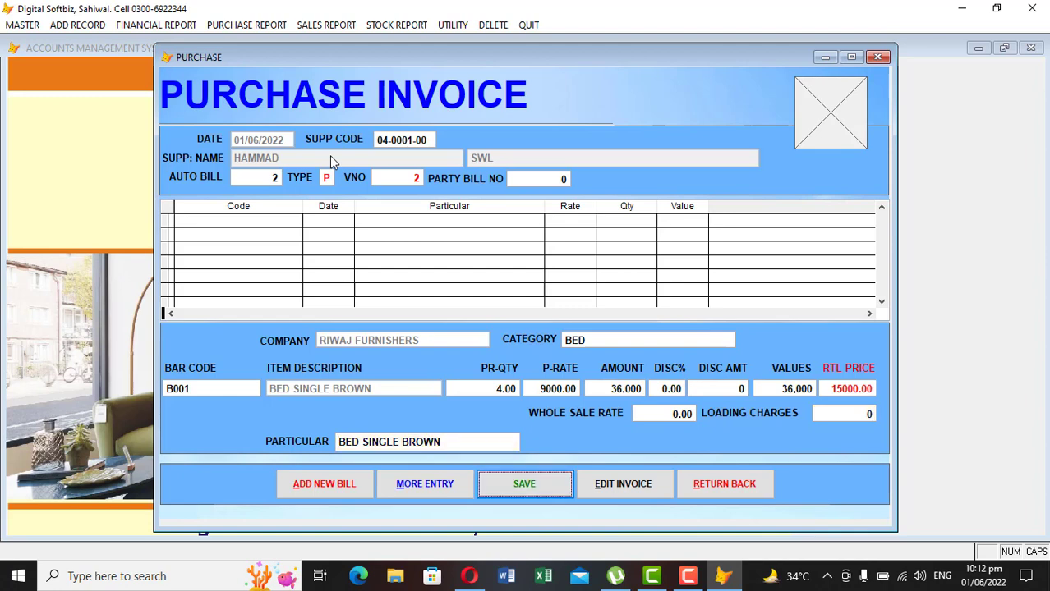
{"action": "left_click", "coordinate": [689, 484]}
Preview the stock in hand report on screen after the purchase entry
{"action": "left_click", "coordinate": [397, 27]}
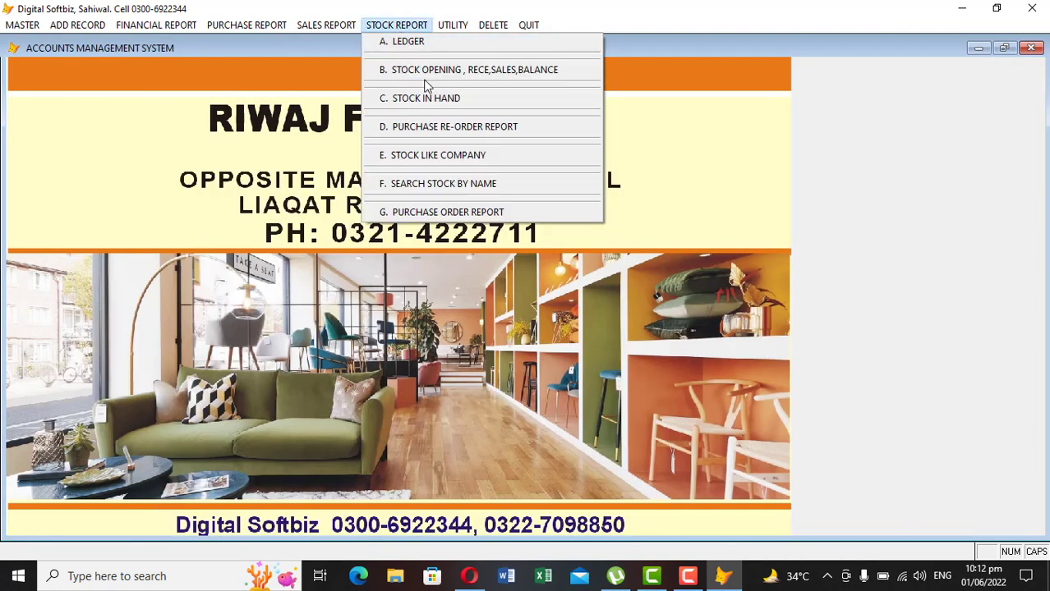
{"action": "left_click", "coordinate": [426, 98]}
{"action": "key", "text": "Return"}
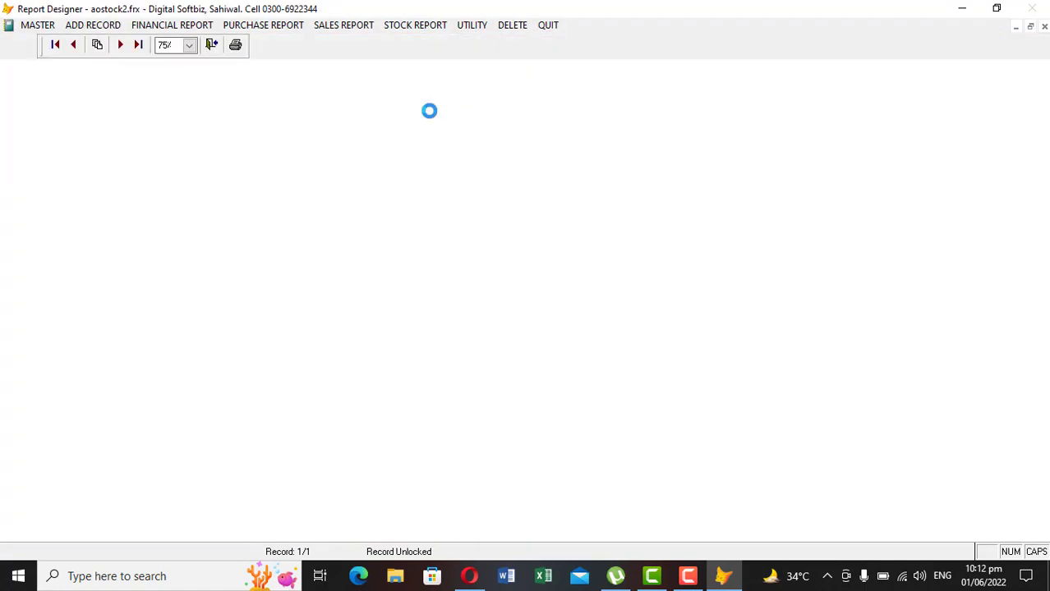
Close the stock report and preview the supplier's detailed party ledger from 01/01/2022 to 01/06/2022, finding the account by name
{"action": "key", "text": "Escape"}
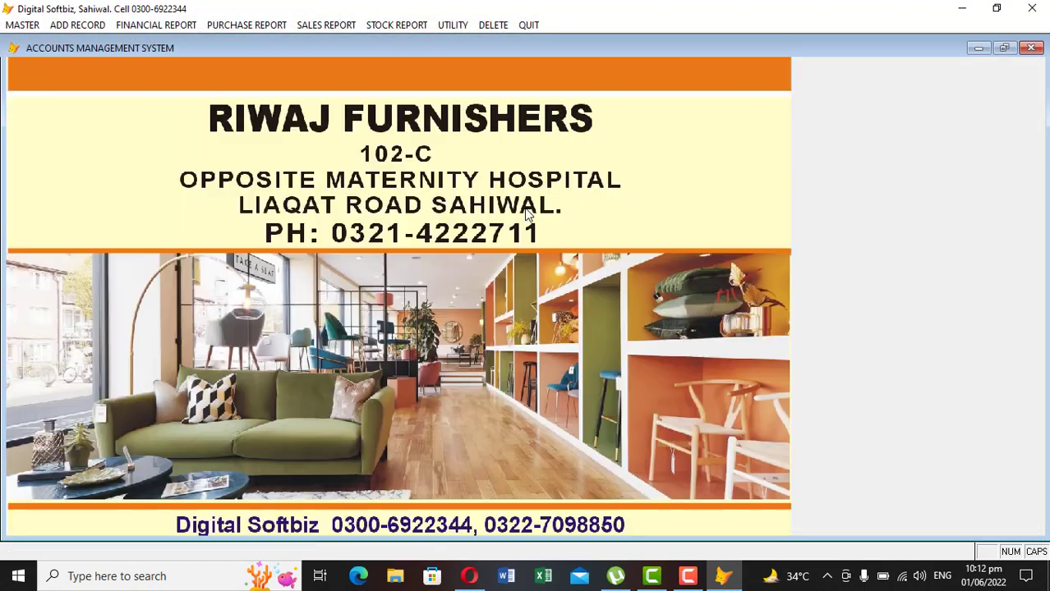
{"action": "left_click", "coordinate": [185, 27]}
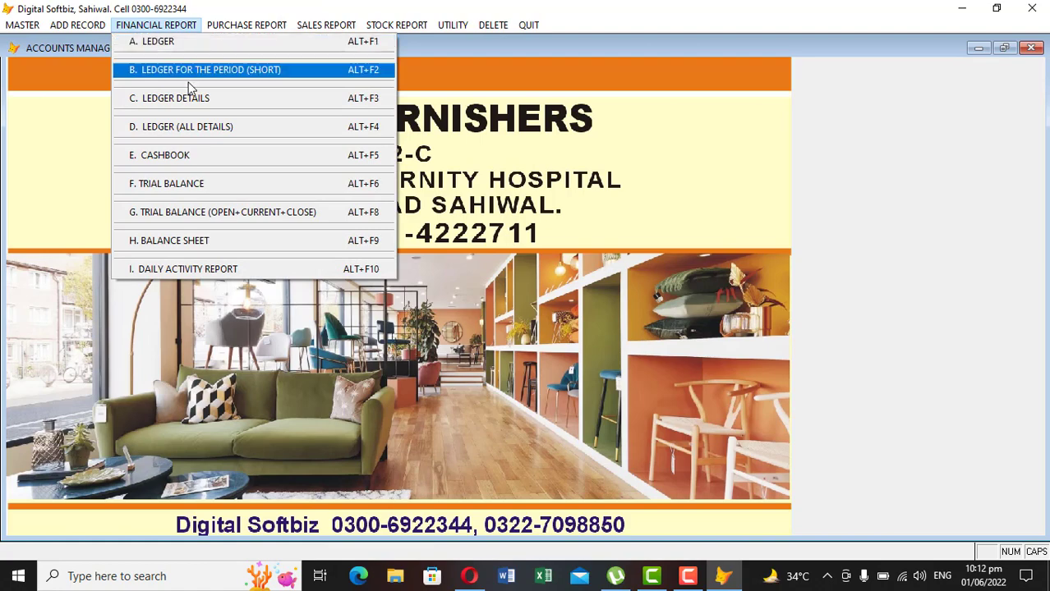
{"action": "left_click", "coordinate": [217, 99]}
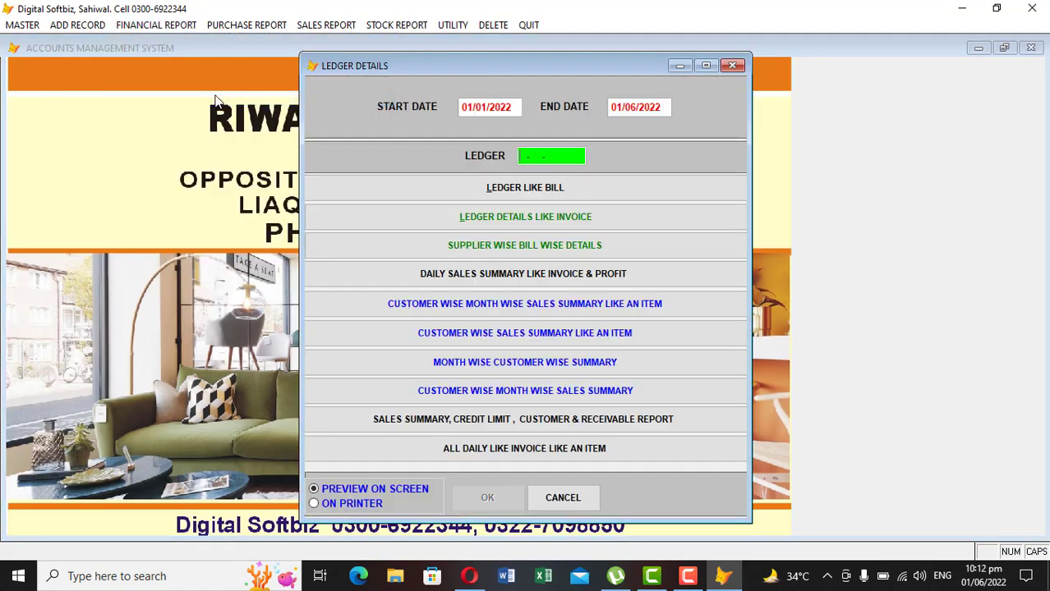
{"action": "key", "text": "Return"}
{"action": "type", "text": "HA"}
{"action": "key", "text": "Return"}
{"action": "key", "text": "Return"}
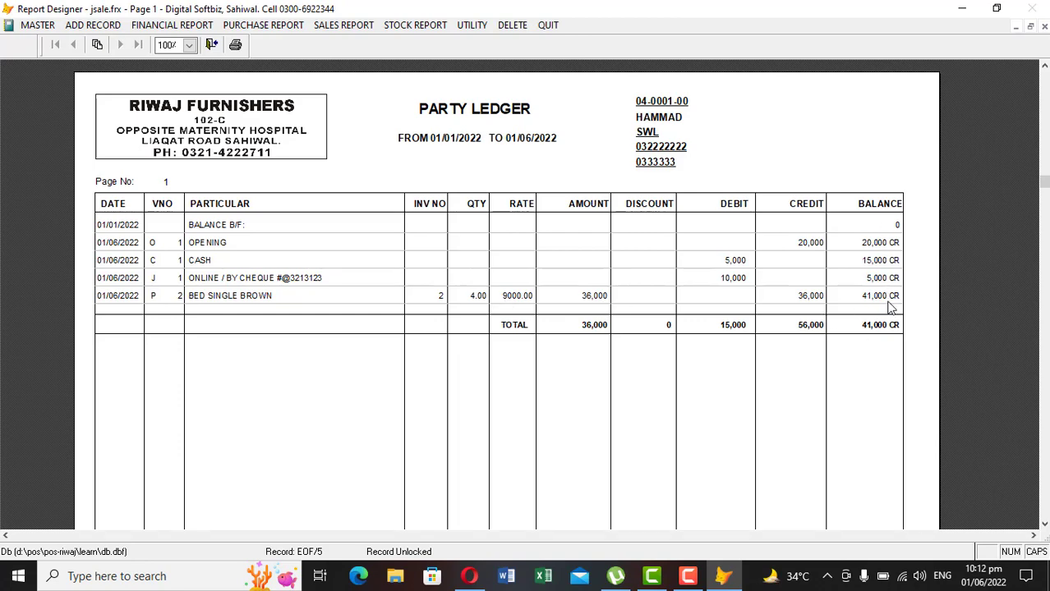
{"action": "key", "text": "Escape"}
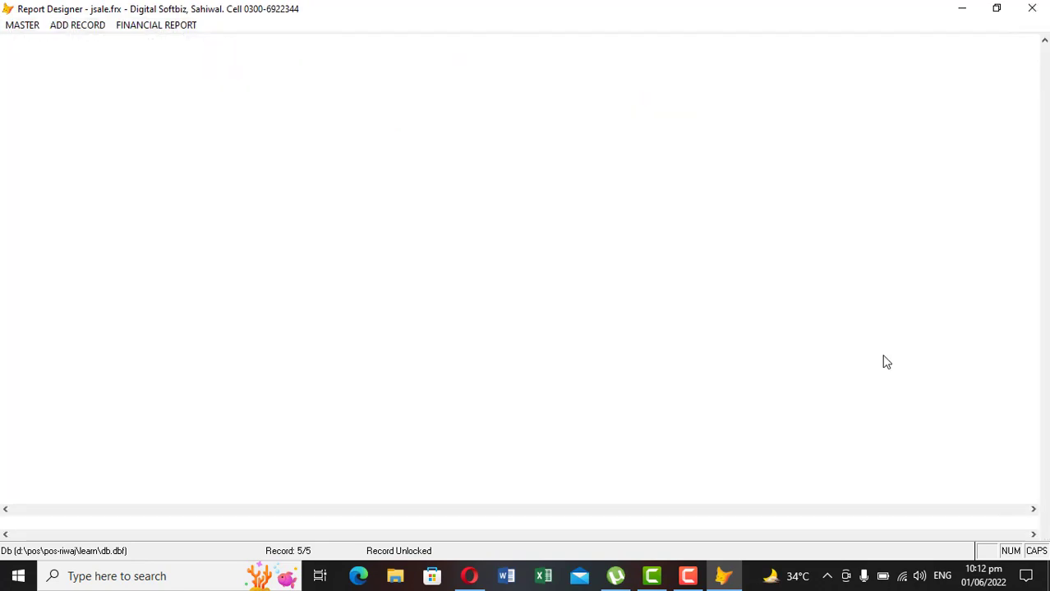
Look over the report choices offered for ledger details and for the trial balance, cancelling both without running a report
{"action": "left_click", "coordinate": [156, 24]}
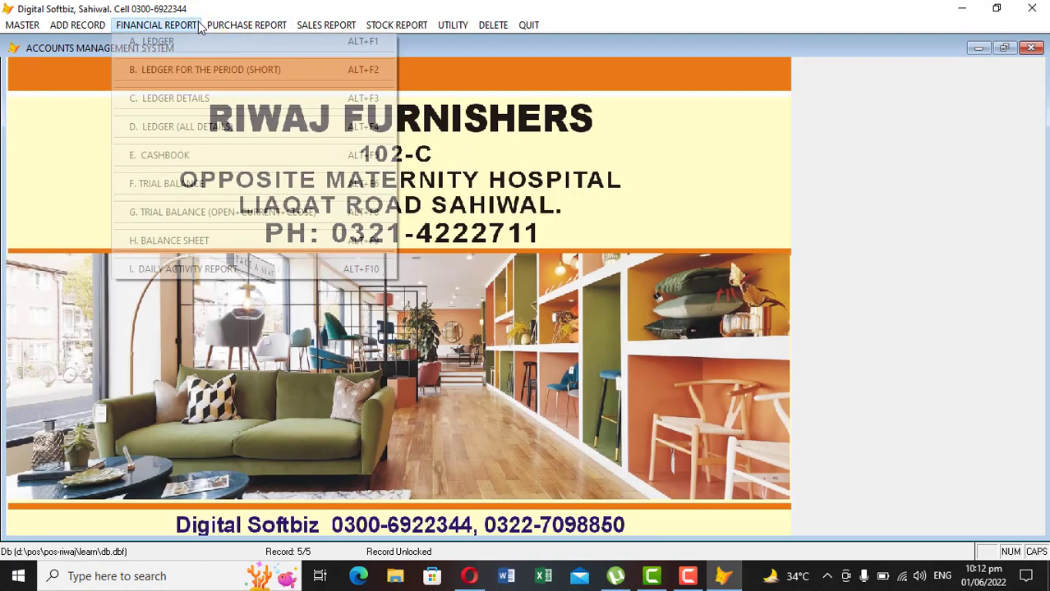
{"action": "left_click", "coordinate": [172, 96]}
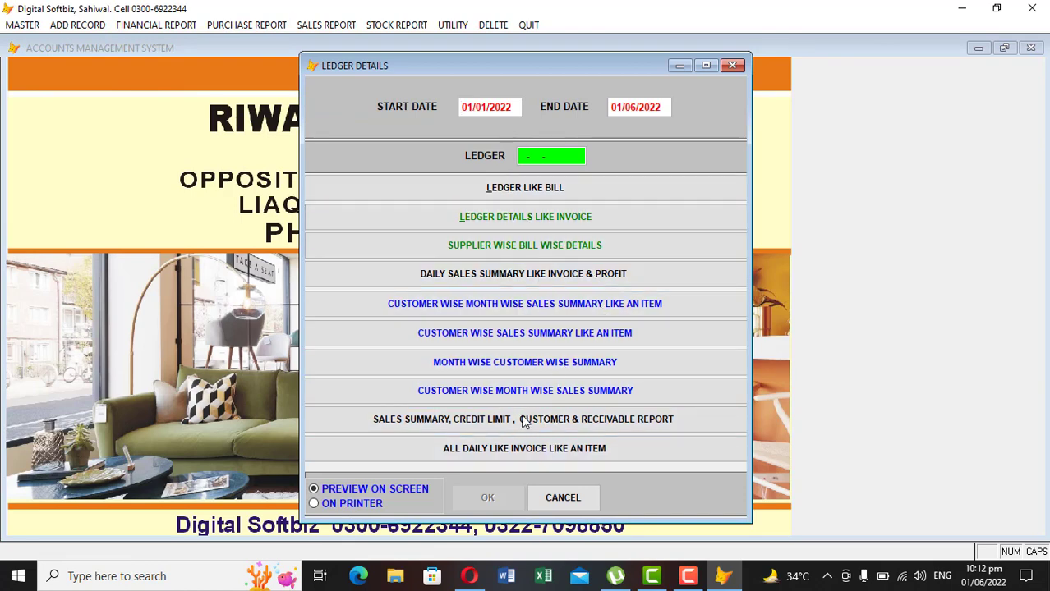
{"action": "left_click", "coordinate": [574, 500]}
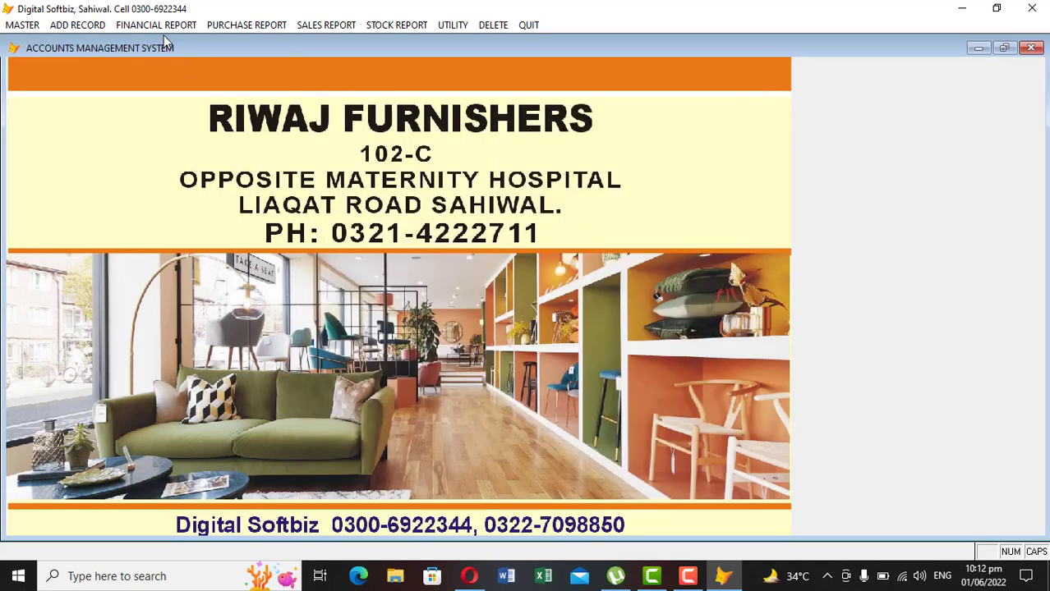
{"action": "left_click", "coordinate": [164, 30]}
{"action": "left_click", "coordinate": [197, 182]}
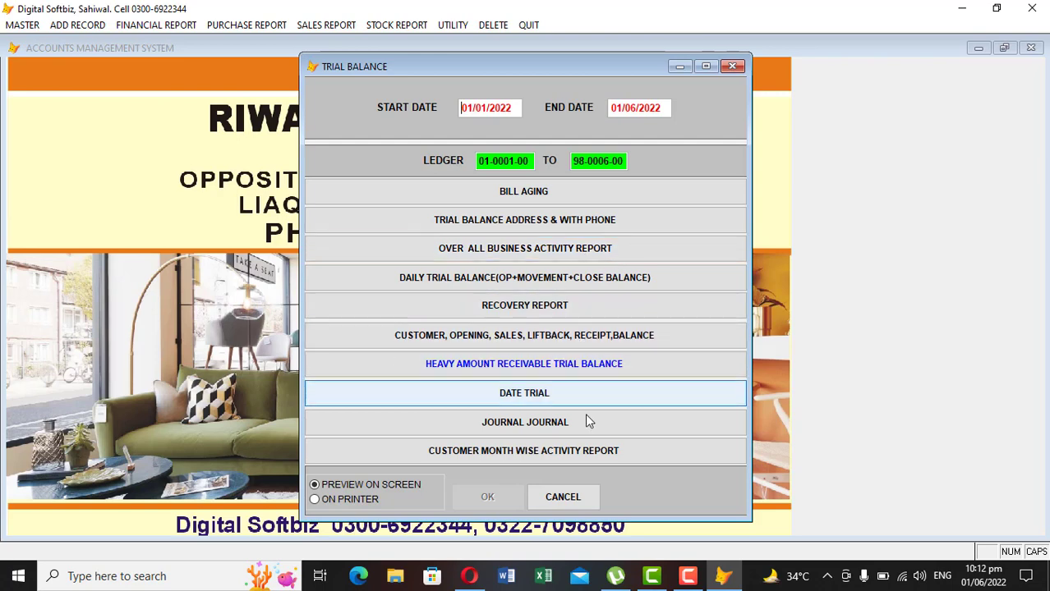
{"action": "left_click", "coordinate": [592, 495]}
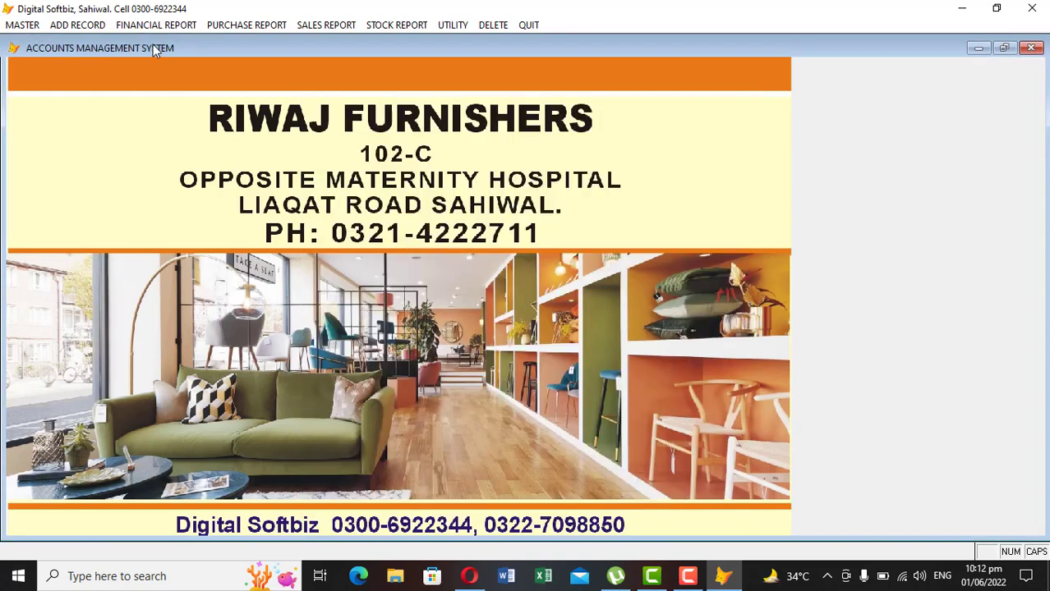
Preview the balance sheet from 01/01/2022 to 01/06/2022 on screen and close it
{"action": "left_click", "coordinate": [156, 25]}
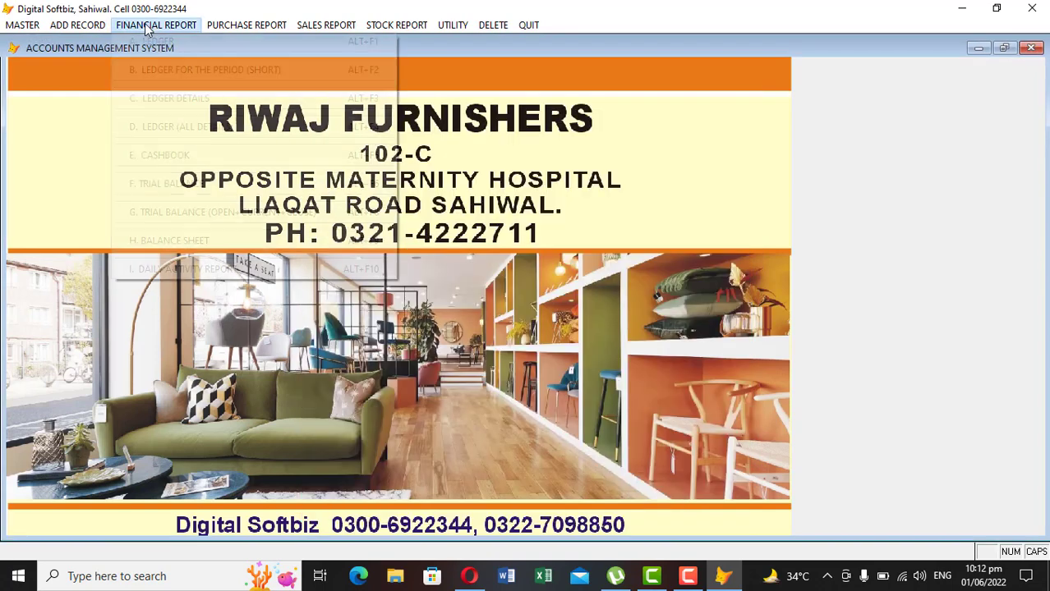
{"action": "left_click", "coordinate": [223, 243]}
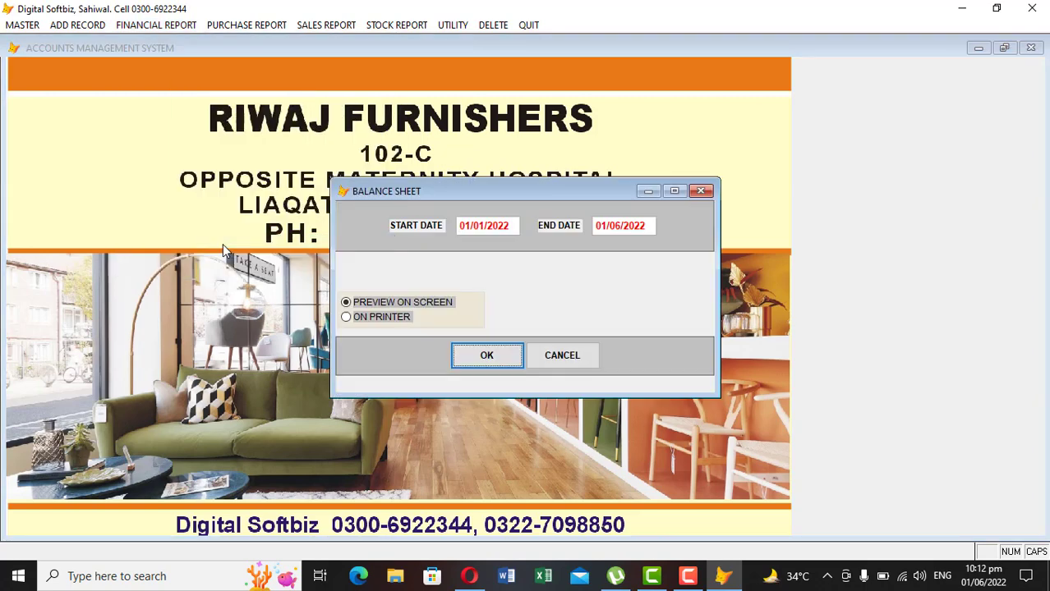
{"action": "key", "text": "Return"}
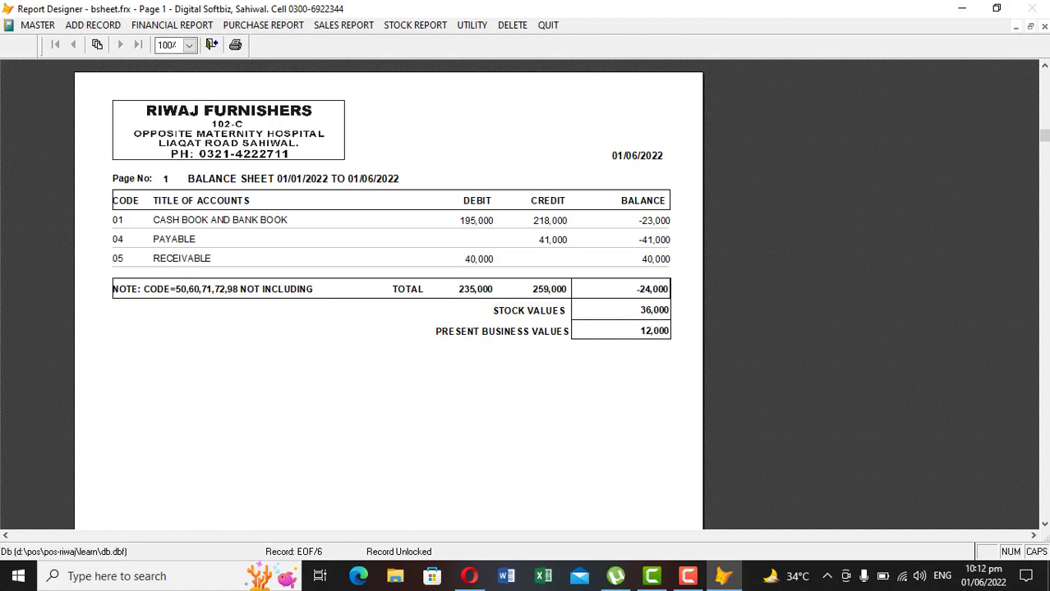
{"action": "key", "text": "Escape"}
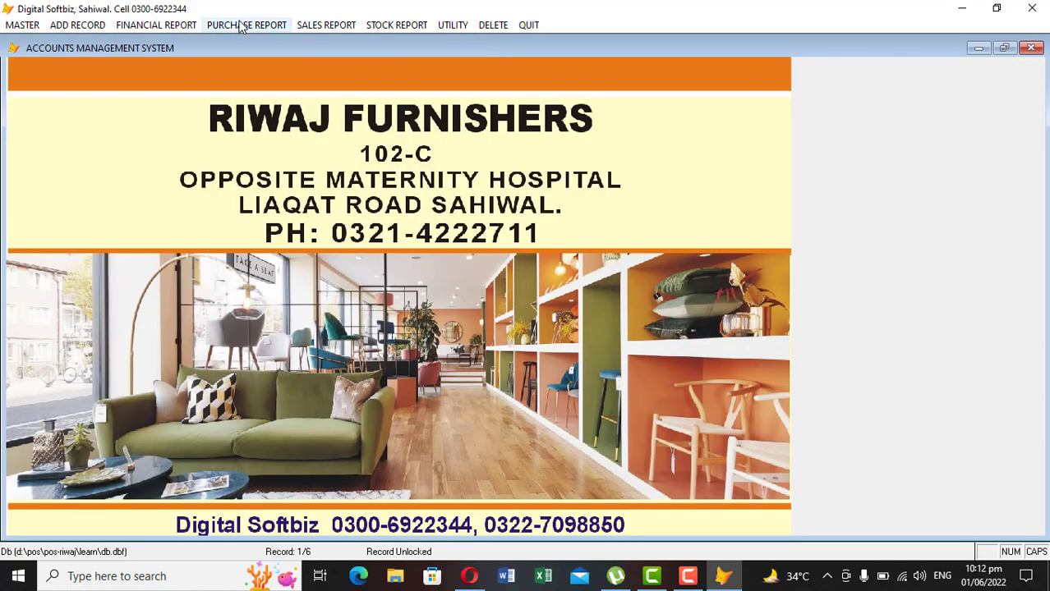
Preview the supplier-wise purchase summary from 01/01/2022 to 01/06/2022 for company 1 to 1, and close the report
{"action": "left_click", "coordinate": [240, 26]}
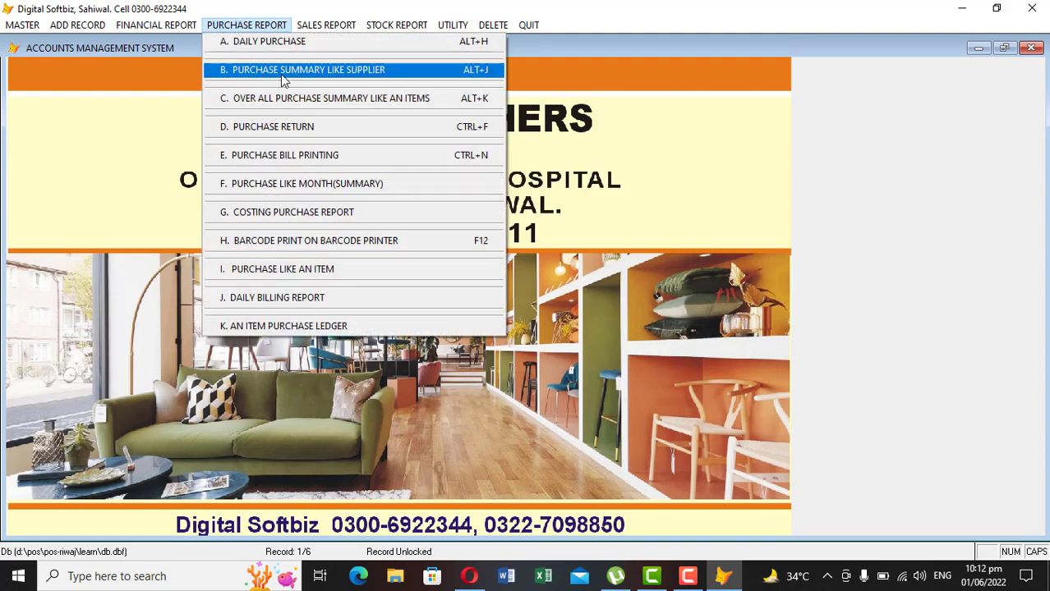
{"action": "left_click", "coordinate": [312, 71]}
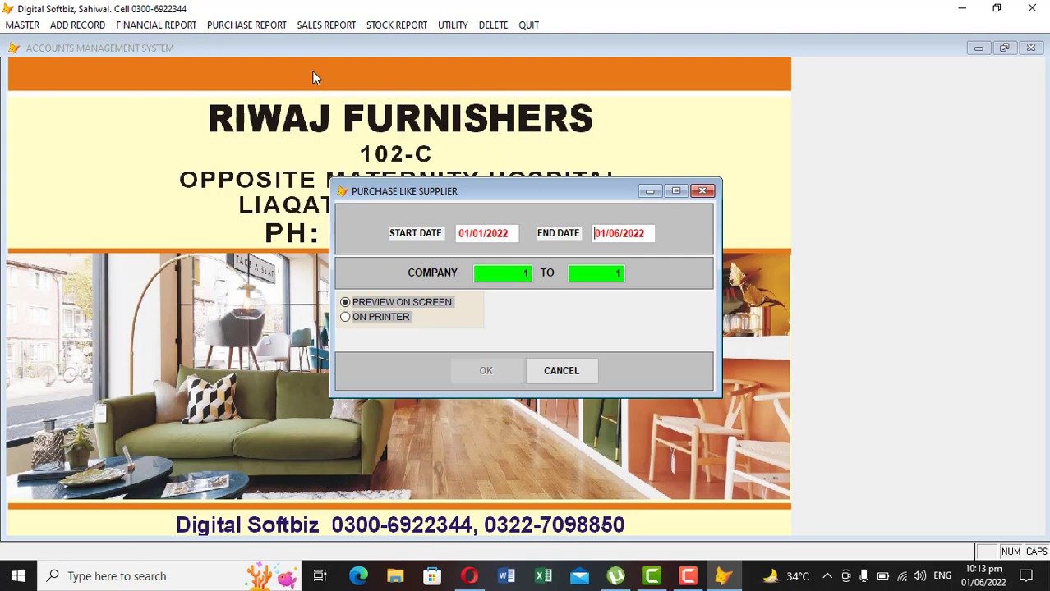
{"action": "key", "text": "Return"}
{"action": "key", "text": "Return"}
{"action": "key", "text": "Return"}
{"action": "key", "text": "Return"}
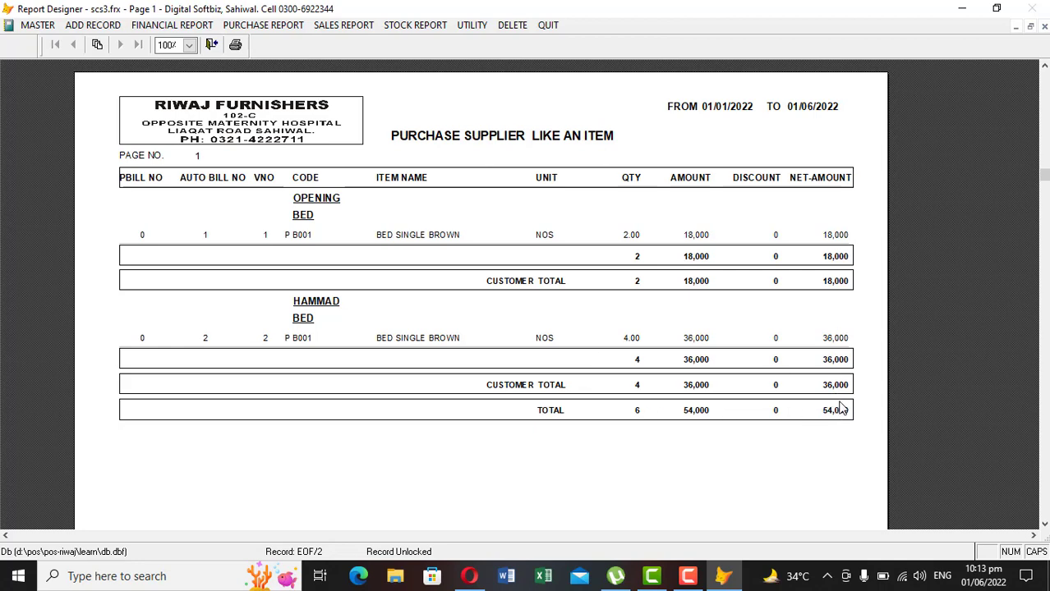
{"action": "key", "text": "Escape"}
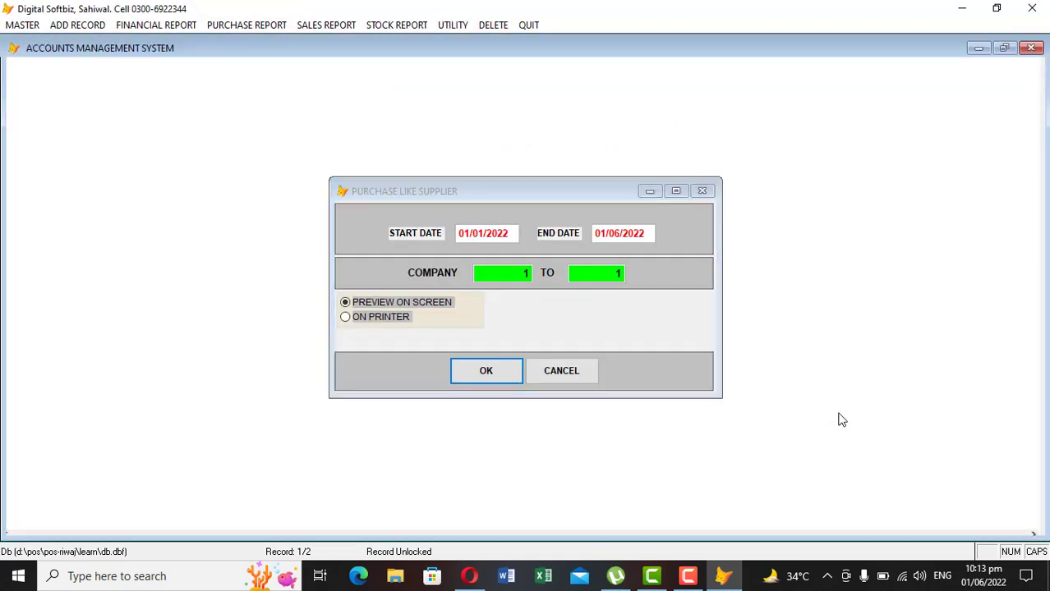
{"action": "key", "text": "Escape"}
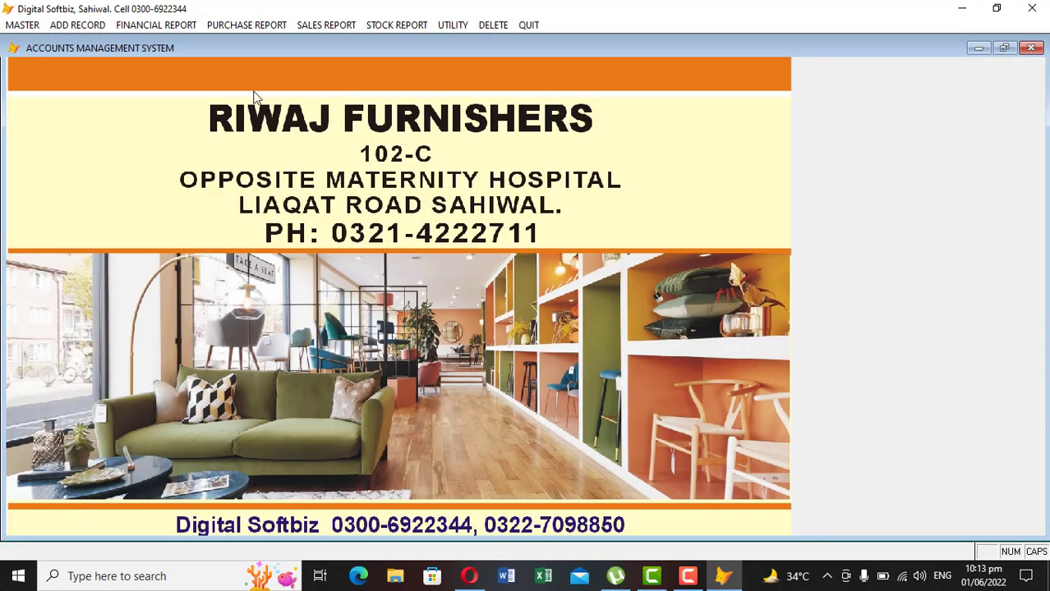
{"action": "left_click", "coordinate": [99, 25]}
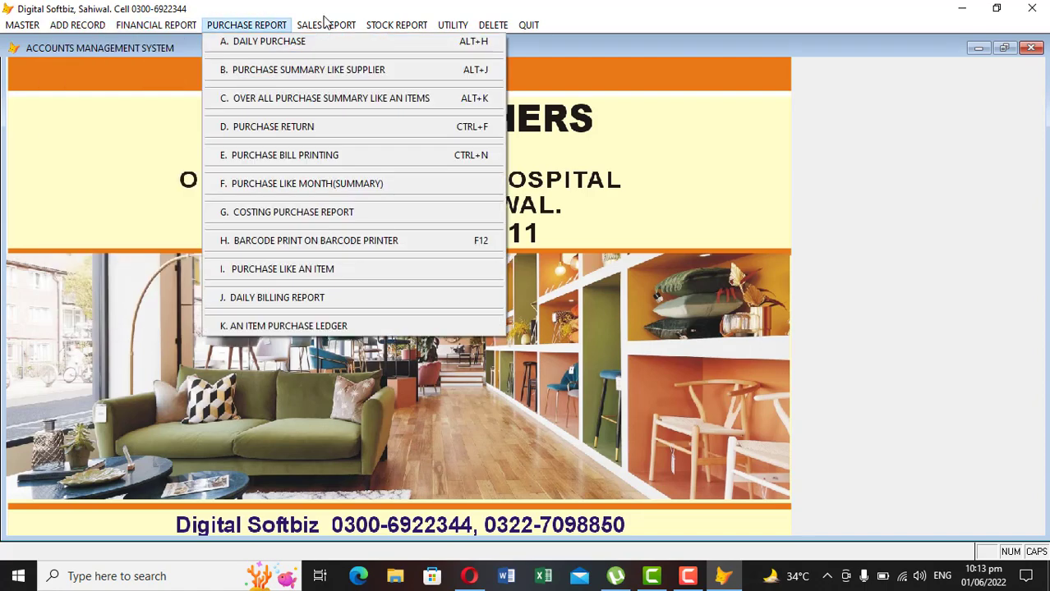
{"action": "mouse_move", "coordinate": [351, 30]}
{"action": "mouse_move", "coordinate": [397, 29]}
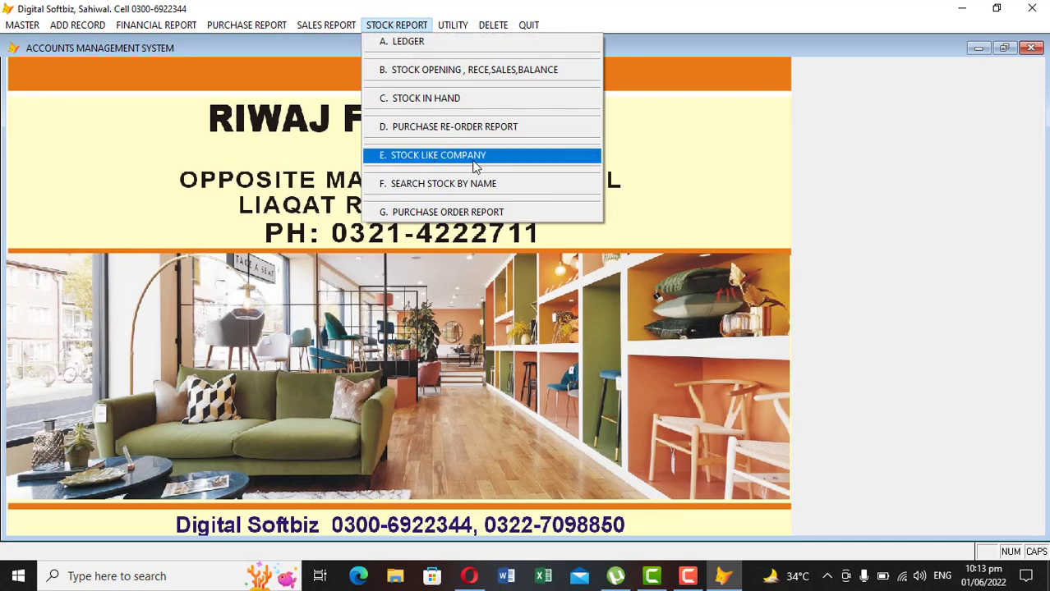
{"action": "mouse_move", "coordinate": [448, 28]}
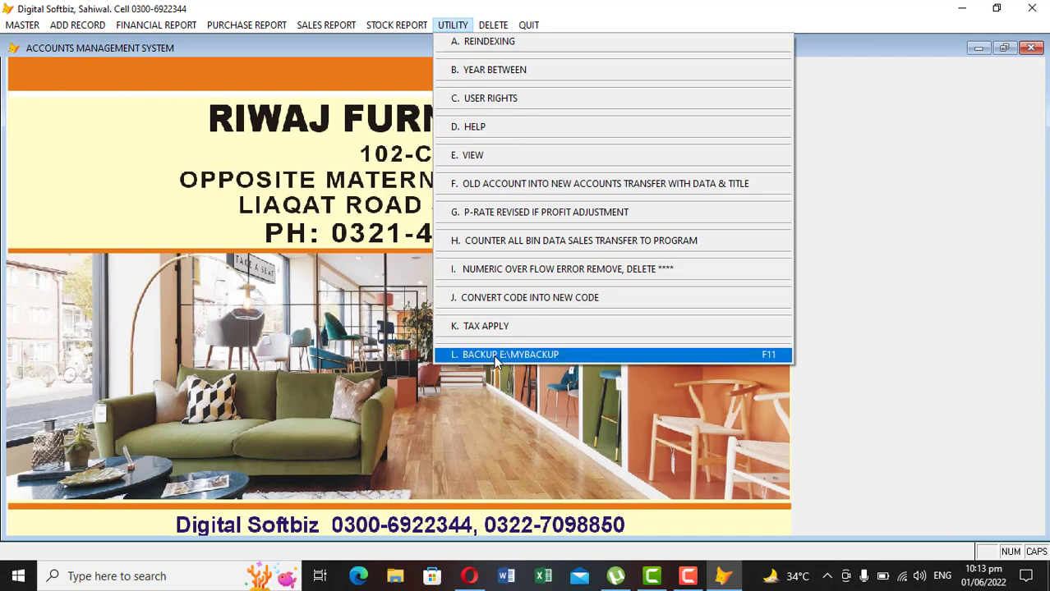
{"action": "left_click", "coordinate": [398, 172]}
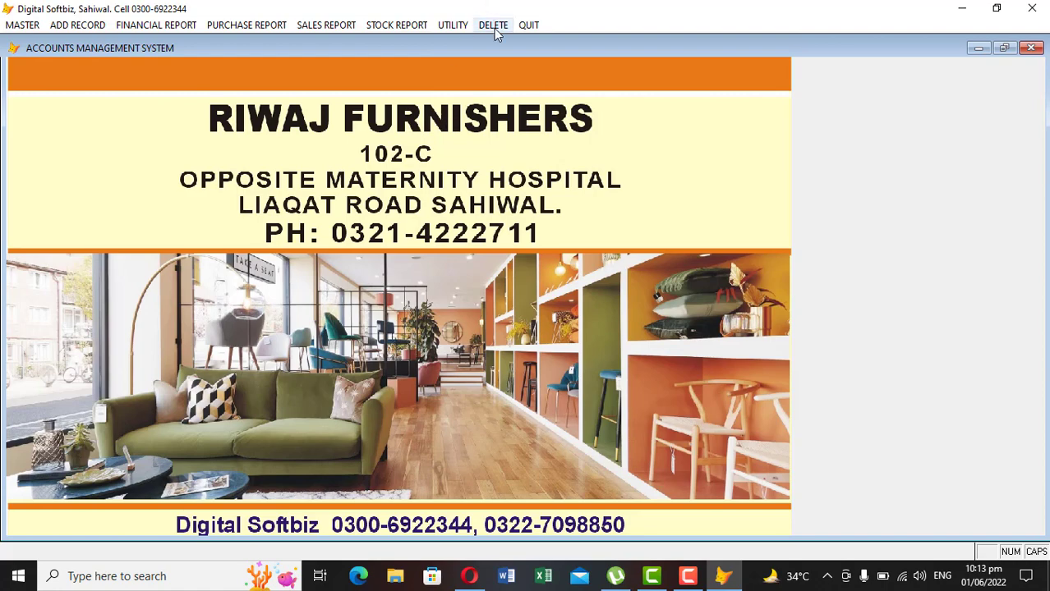
Check the supplier's ledger from 01/01/2022 to 01/06/2022 for the cash voucher's number, date and type, and close the preview
{"action": "left_click", "coordinate": [173, 25]}
{"action": "left_click", "coordinate": [172, 41]}
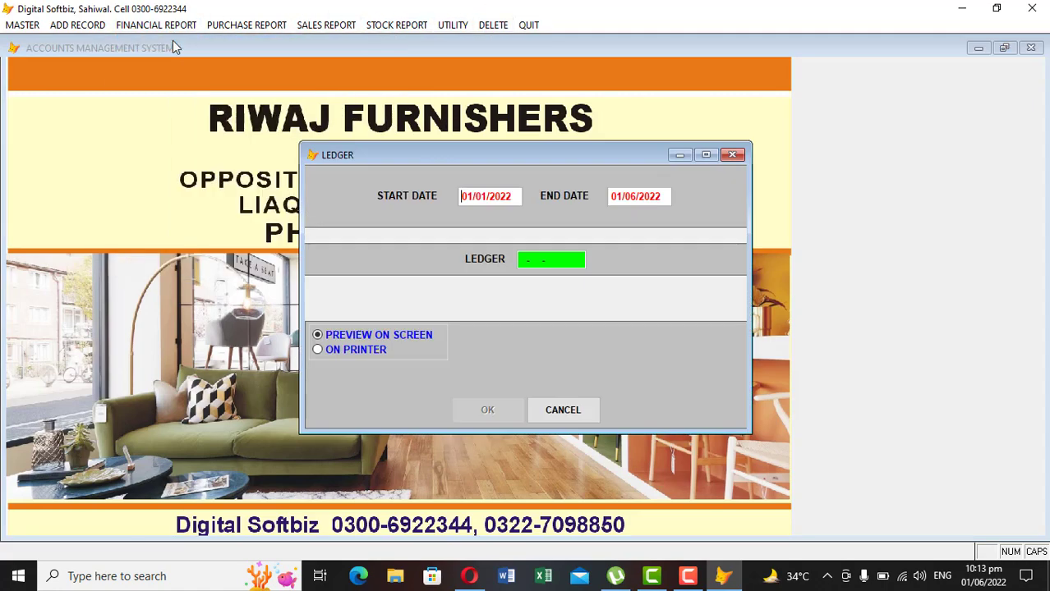
{"action": "type", "text": "ha"}
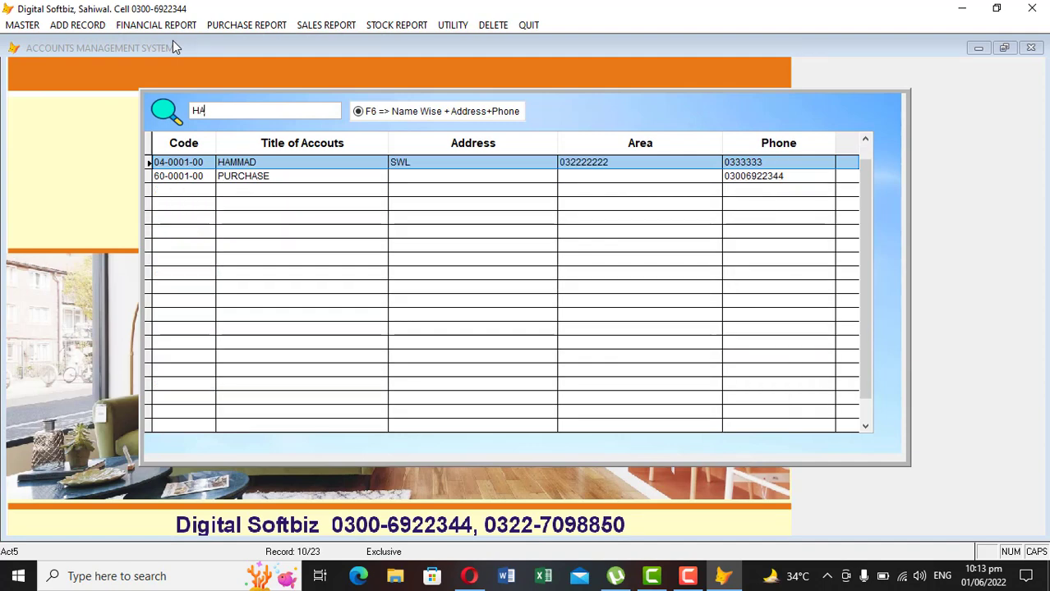
{"action": "key", "text": "Return"}
{"action": "key", "text": "Return"}
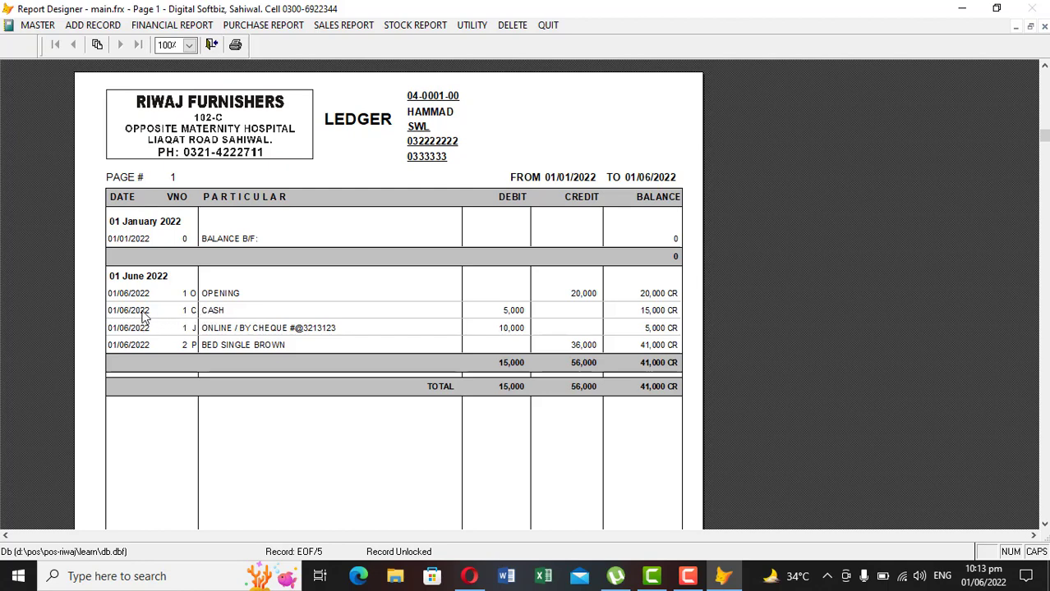
{"action": "key", "text": "Escape"}
{"action": "key", "text": "Escape"}
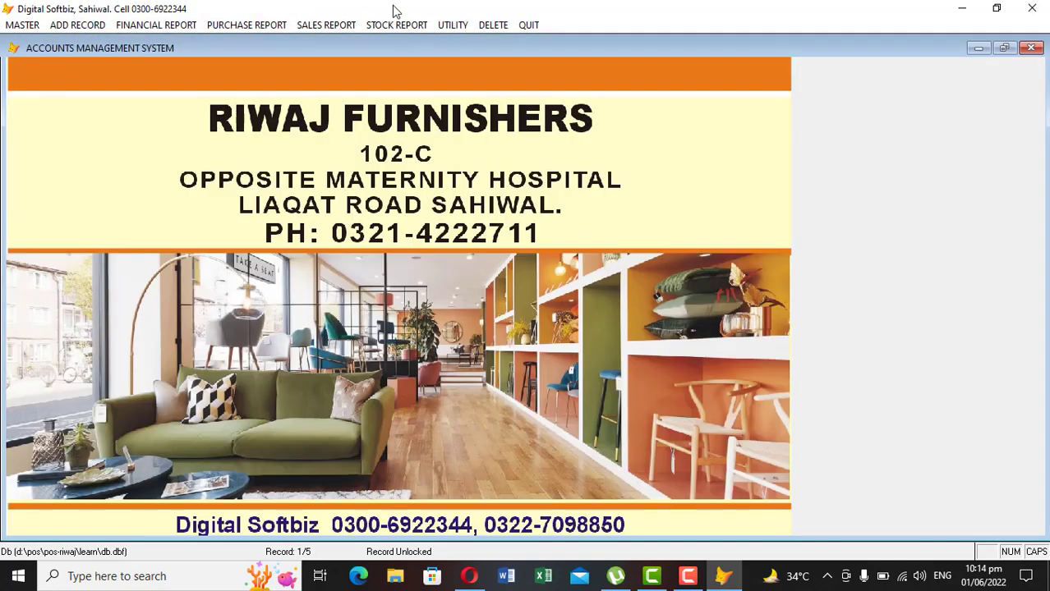
Delete voucher number 1 of type C dated 01/06/2022, confirming the deletion with Y
{"action": "left_click", "coordinate": [489, 26]}
{"action": "type", "text": "1"}
{"action": "key", "text": "Return"}
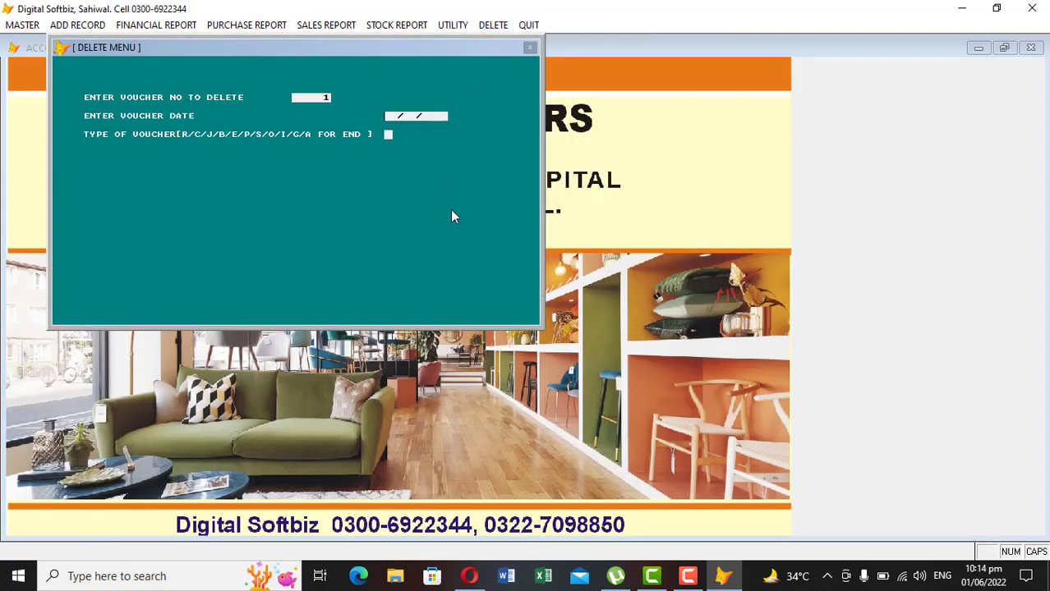
{"action": "type", "text": "01062022"}
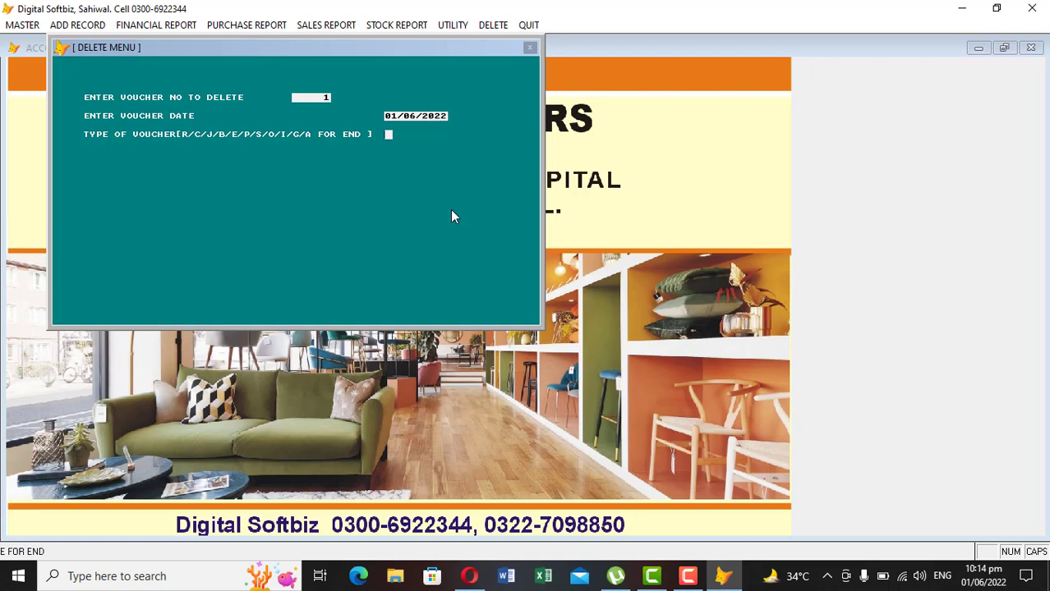
{"action": "type", "text": "C"}
{"action": "key", "text": "Return"}
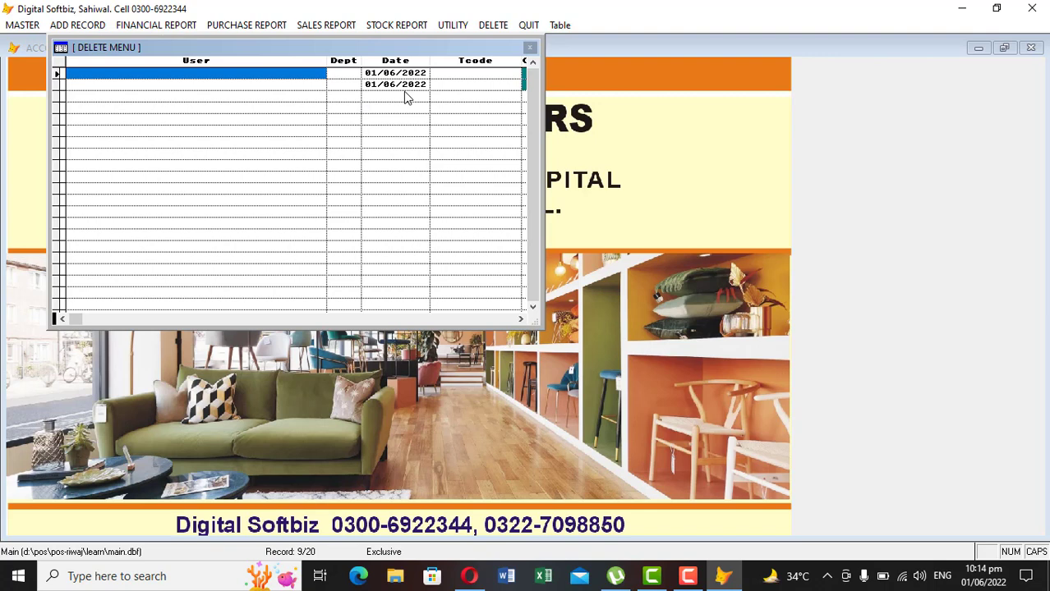
{"action": "key", "text": "Escape"}
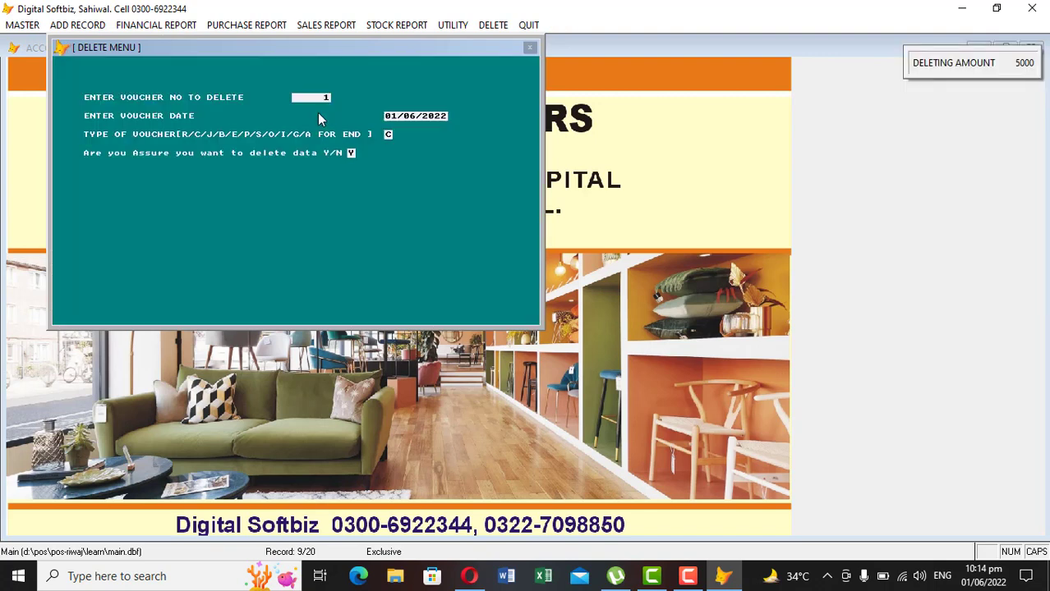
{"action": "key", "text": "Return"}
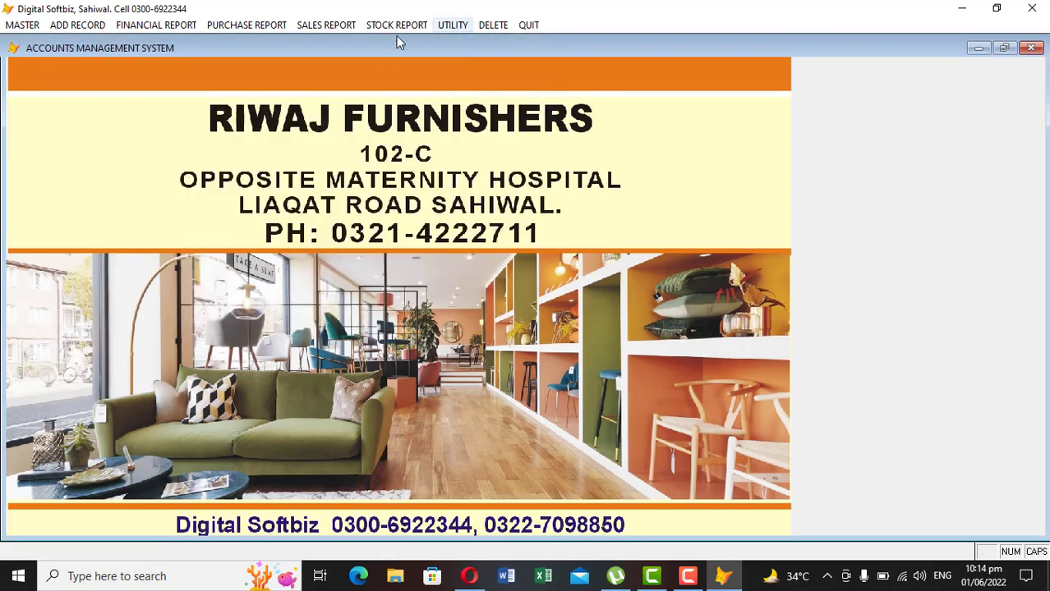
Reindex the program's data files after the voucher deletion
{"action": "left_click", "coordinate": [452, 25]}
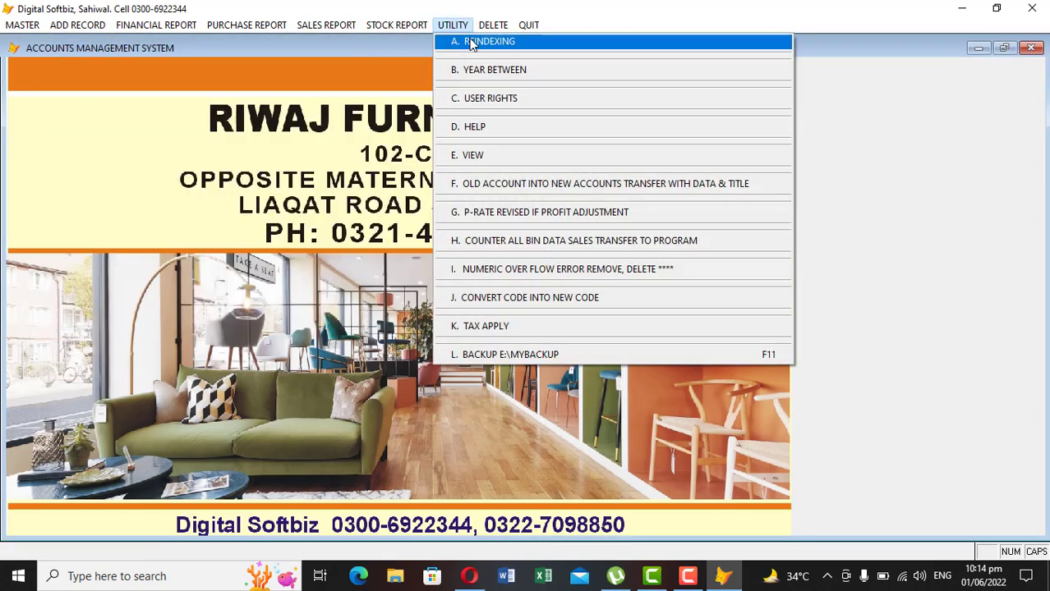
{"action": "left_click", "coordinate": [468, 39]}
{"action": "left_click", "coordinate": [565, 342]}
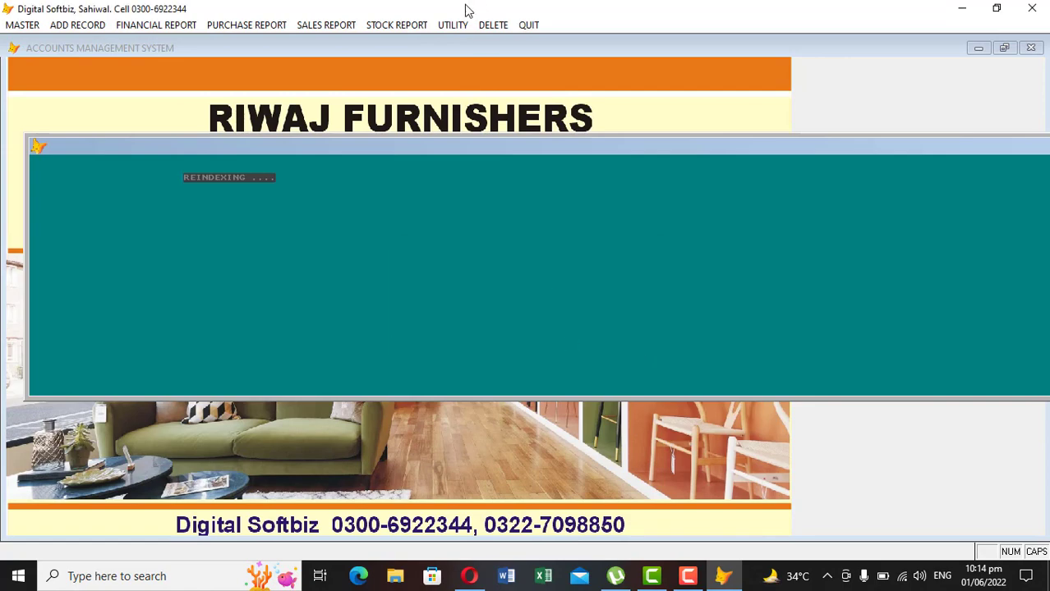
Preview the supplier's ledger from 01/01/2022 to 01/06/2022 again after deleting the cash voucher, and close it
{"action": "left_click", "coordinate": [167, 26]}
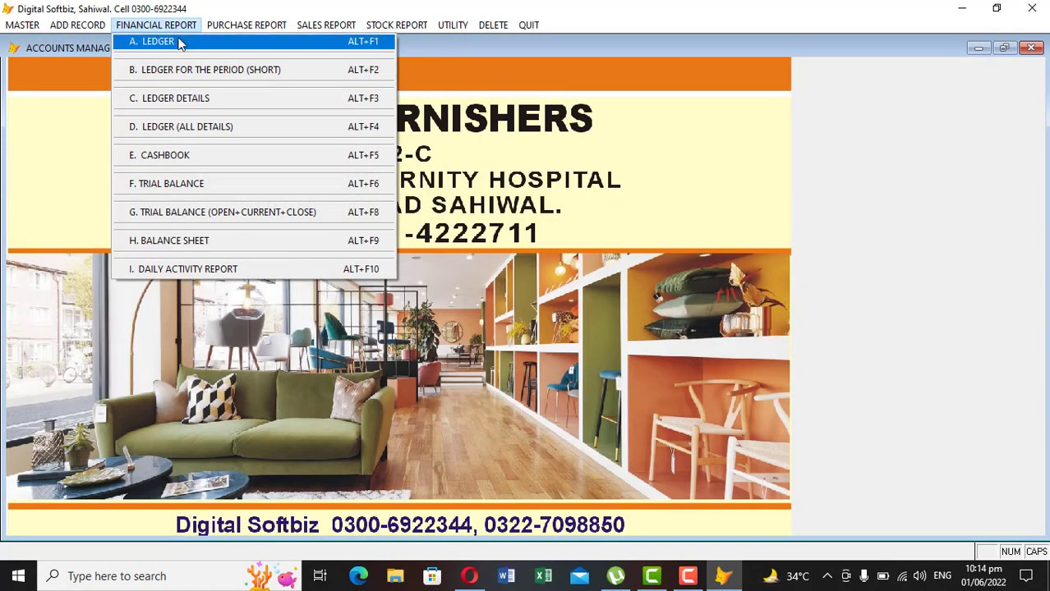
{"action": "left_click", "coordinate": [156, 39]}
{"action": "key", "text": "Return"}
{"action": "type", "text": "HA"}
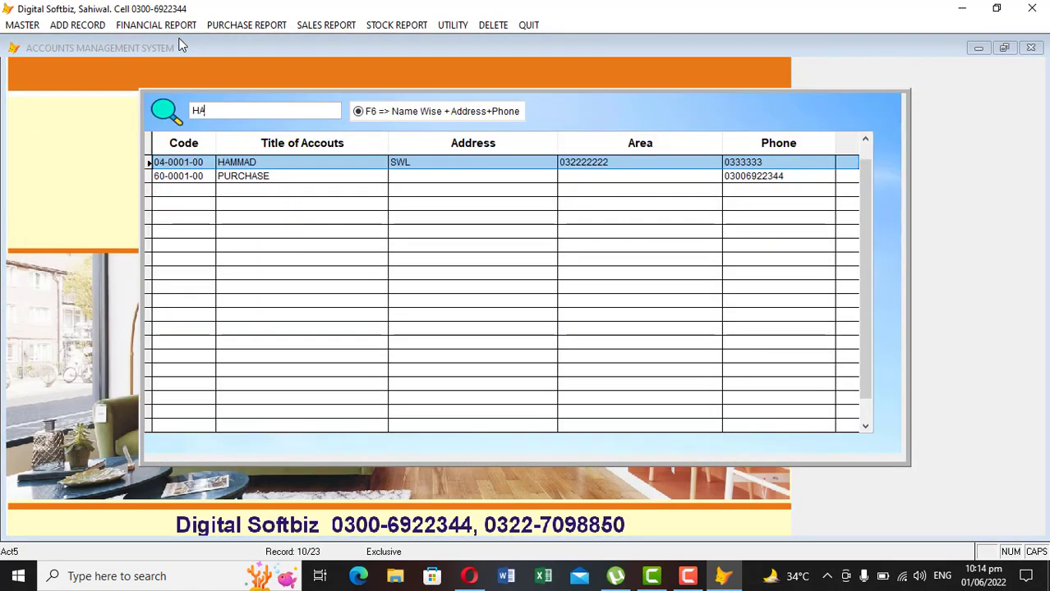
{"action": "key", "text": "Return"}
{"action": "key", "text": "Return"}
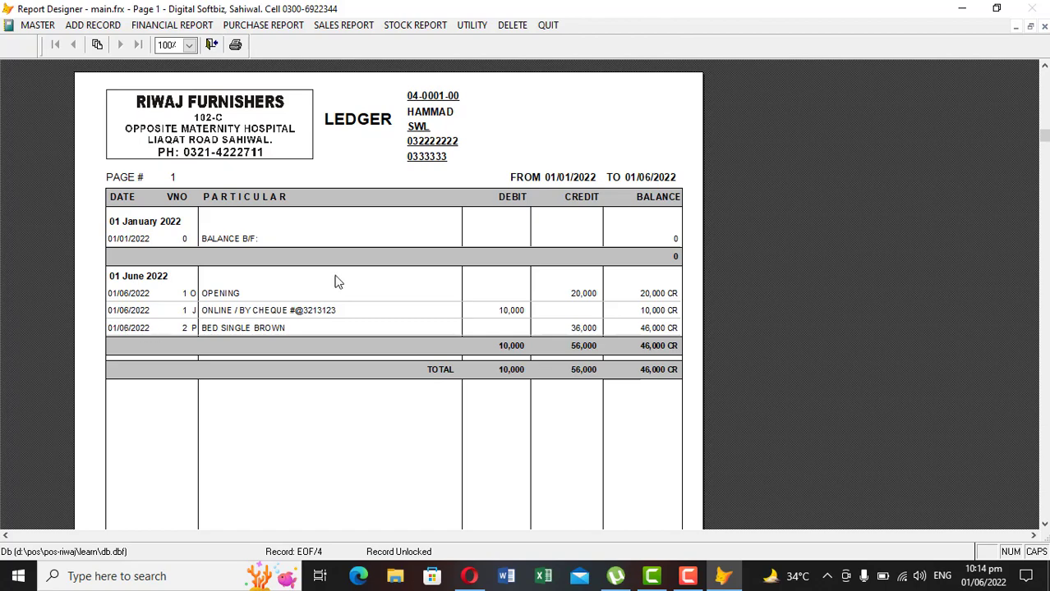
{"action": "key", "text": "Escape"}
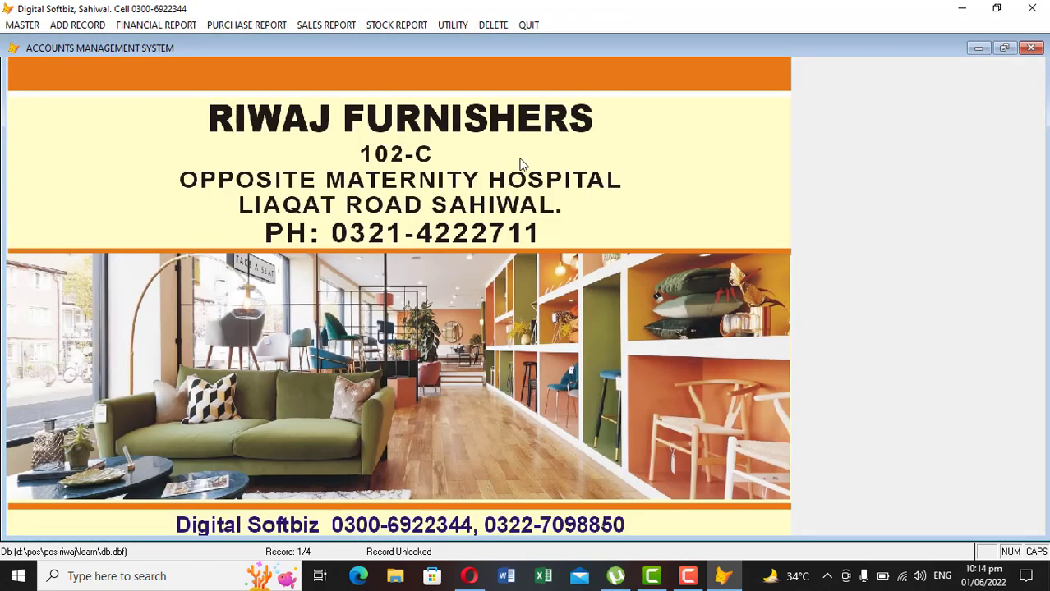